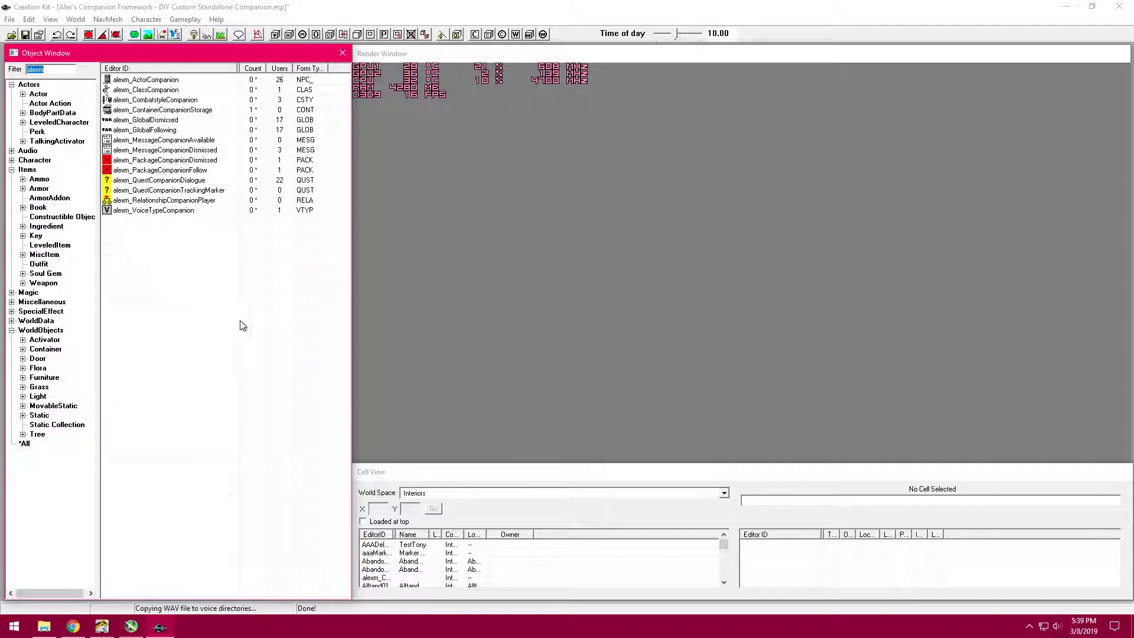
- Switch to File Explorer, open Skyrim's Data folder and examine the Meshes, Scripts, Sound and Textures folders
{"action": "left_click", "coordinate": [1060, 5]}
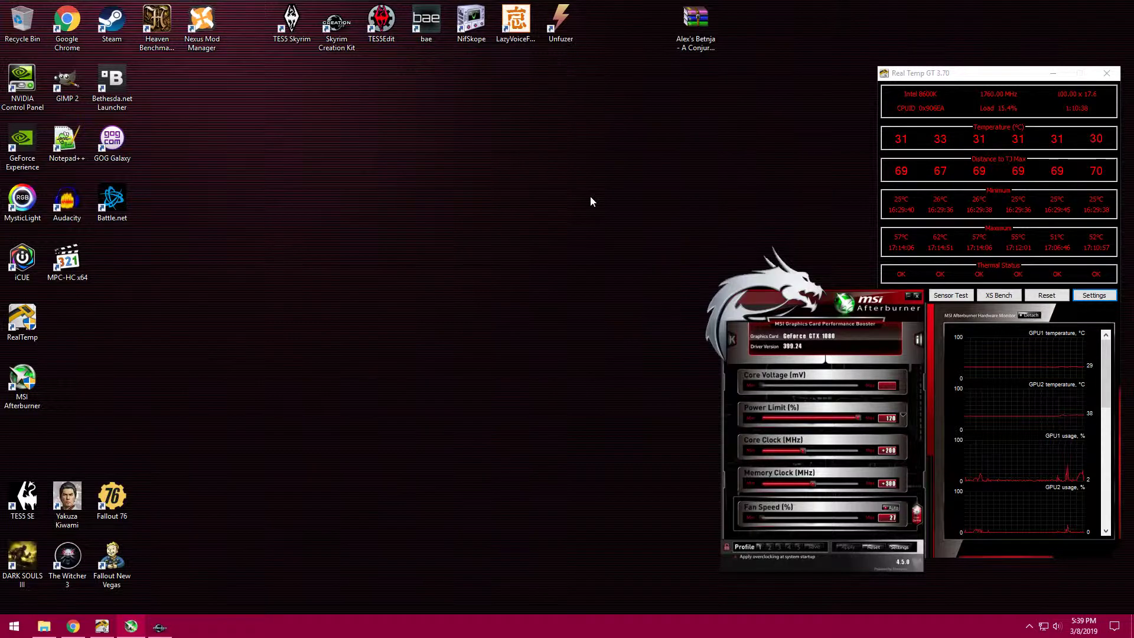
{"action": "left_click", "coordinate": [695, 27]}
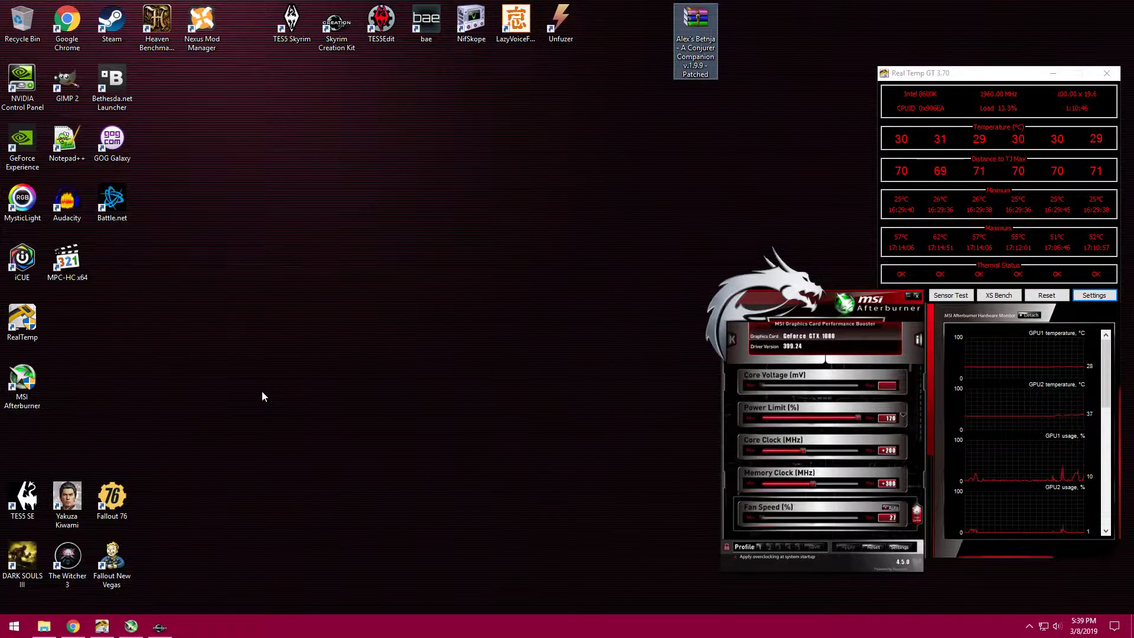
{"action": "left_click", "coordinate": [45, 626]}
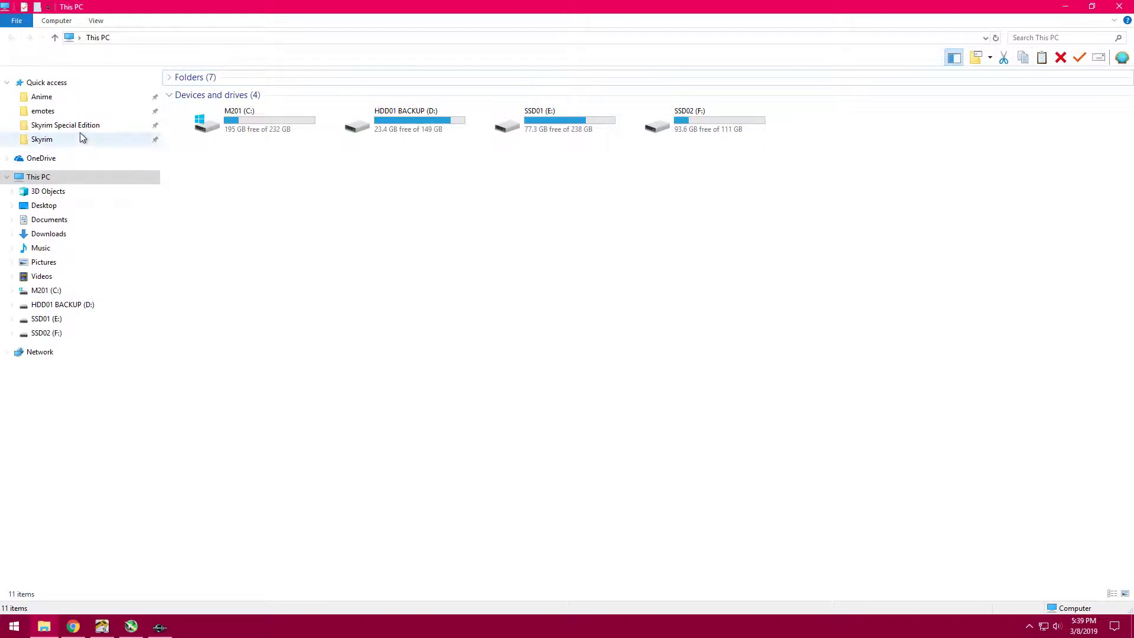
{"action": "left_click", "coordinate": [60, 141]}
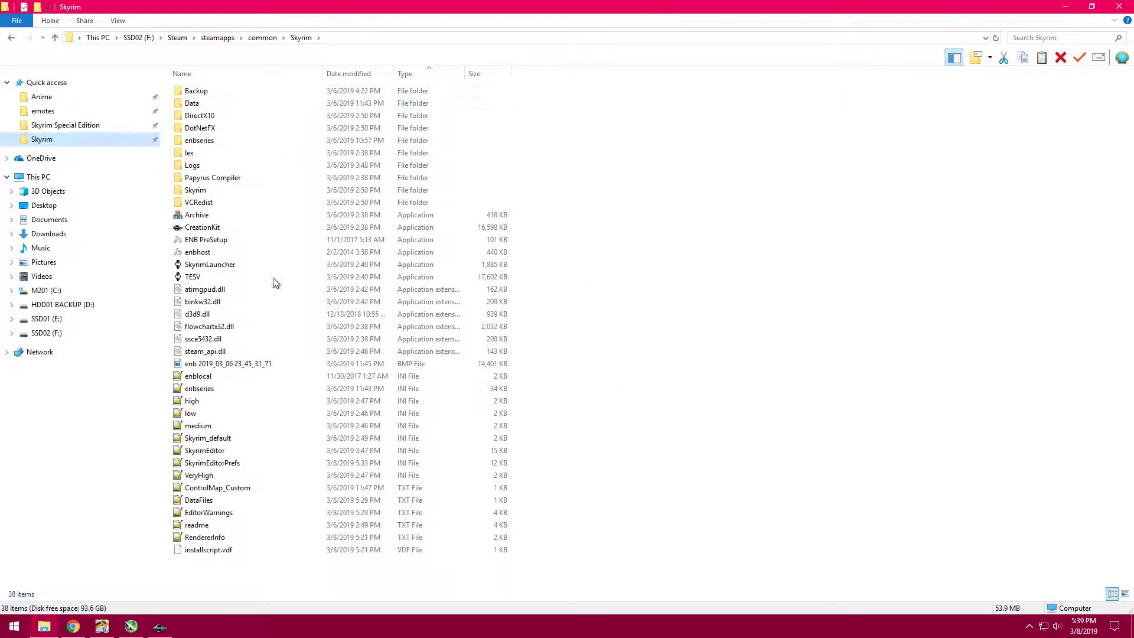
{"action": "double_click", "coordinate": [237, 103]}
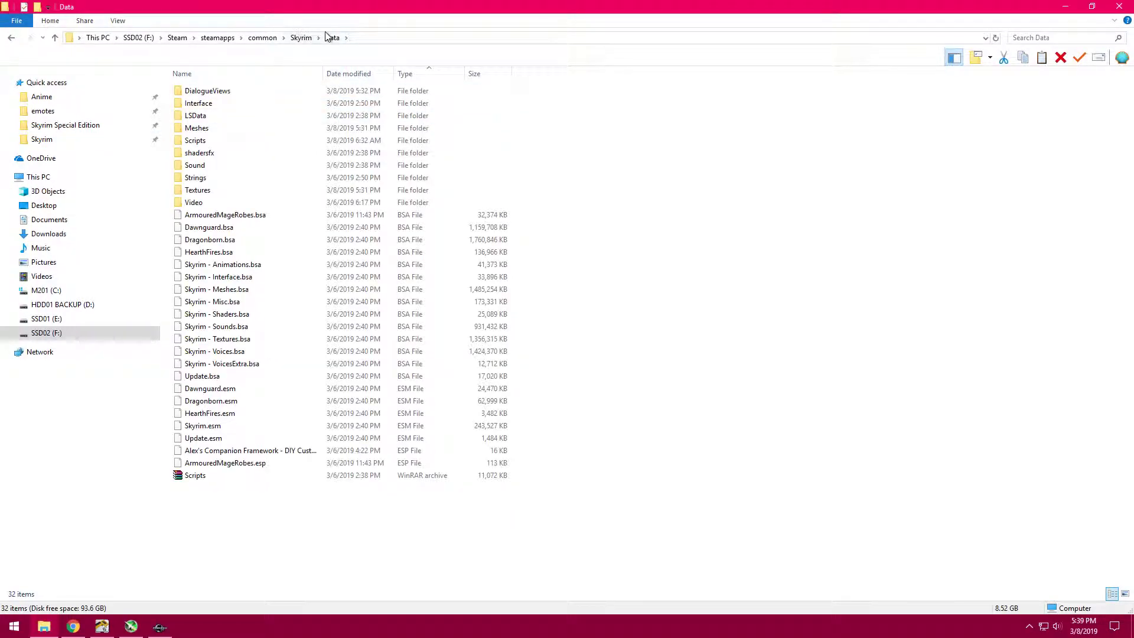
{"action": "left_click", "coordinate": [240, 130]}
{"action": "left_click", "coordinate": [240, 140]}
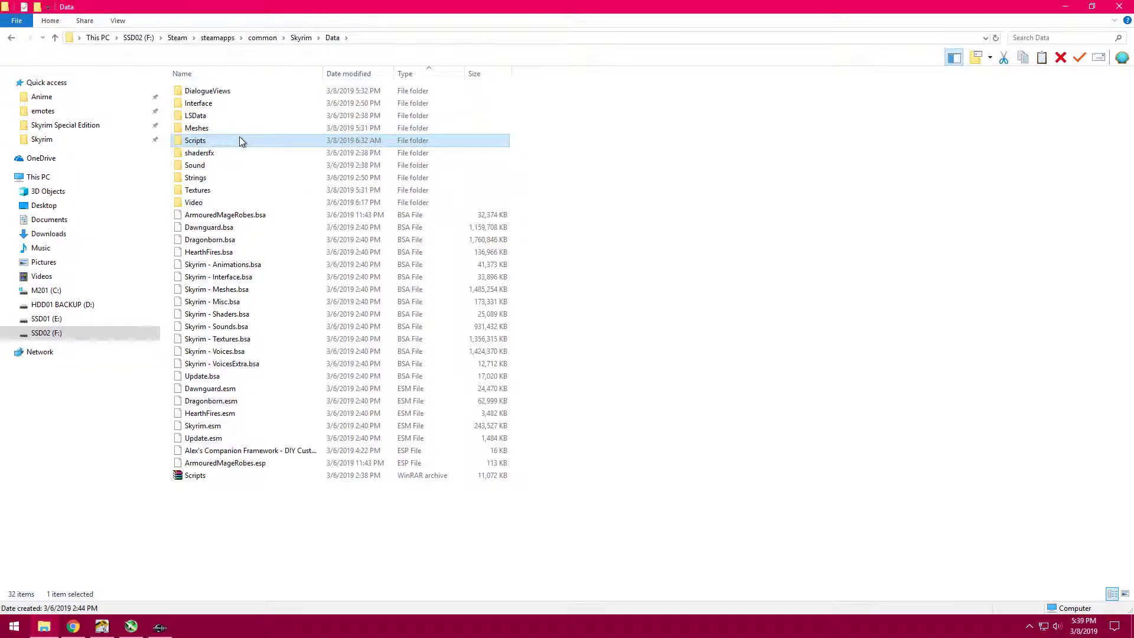
{"action": "left_click", "coordinate": [239, 166]}
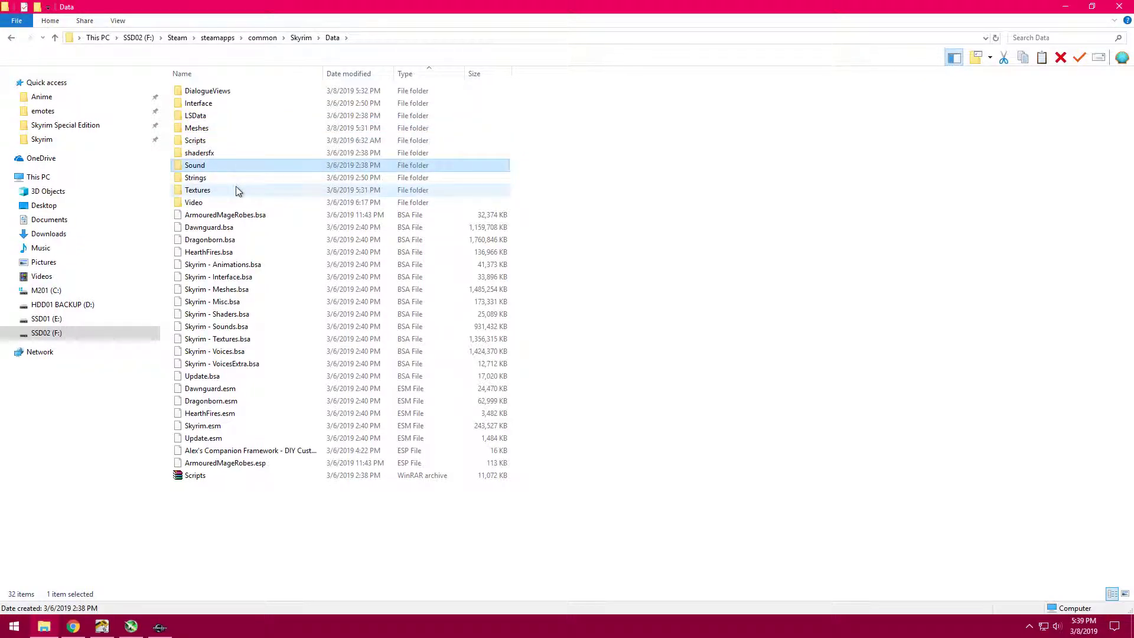
{"action": "left_click", "coordinate": [236, 189]}
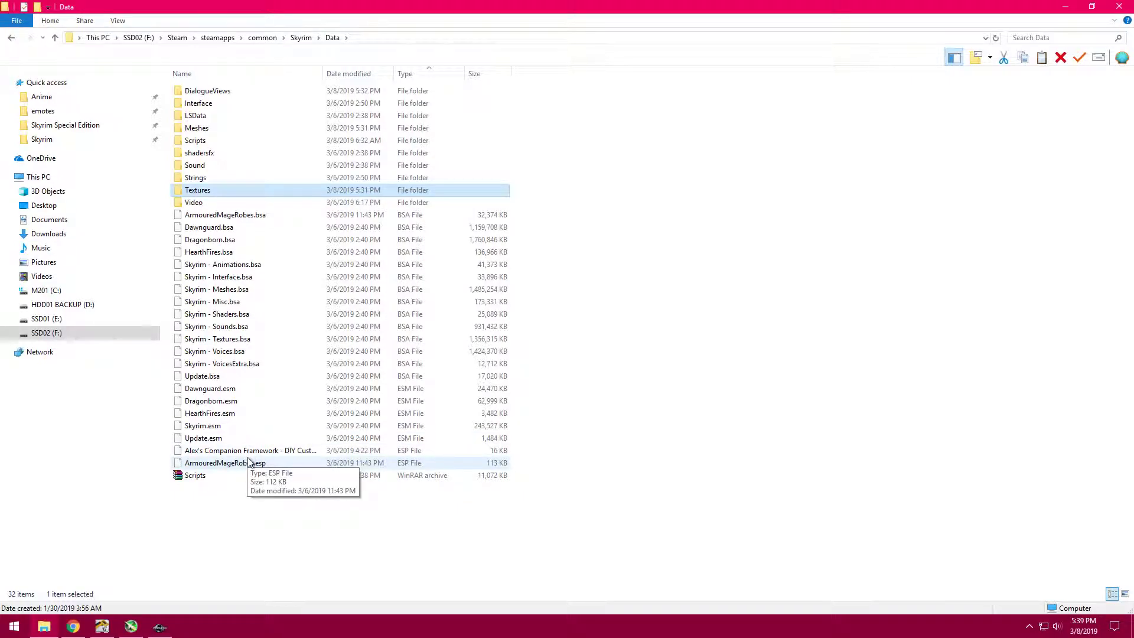
- Open the Betnja conjurer companion archive from the desktop in WinRAR and examine the folders and ESP file inside its Data folder
{"action": "left_click", "coordinate": [1064, 6]}
{"action": "double_click", "coordinate": [697, 41]}
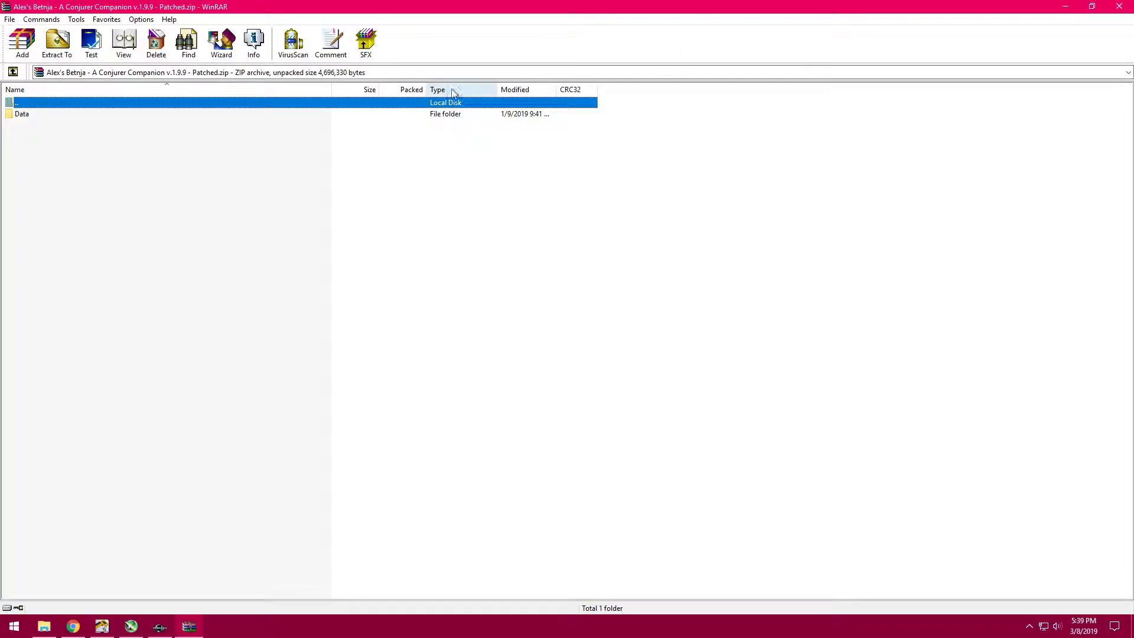
{"action": "double_click", "coordinate": [32, 116]}
{"action": "left_click", "coordinate": [40, 118]}
{"action": "left_click", "coordinate": [42, 124]}
{"action": "left_click", "coordinate": [44, 136]}
{"action": "left_click", "coordinate": [46, 148]}
{"action": "left_click", "coordinate": [45, 159]}
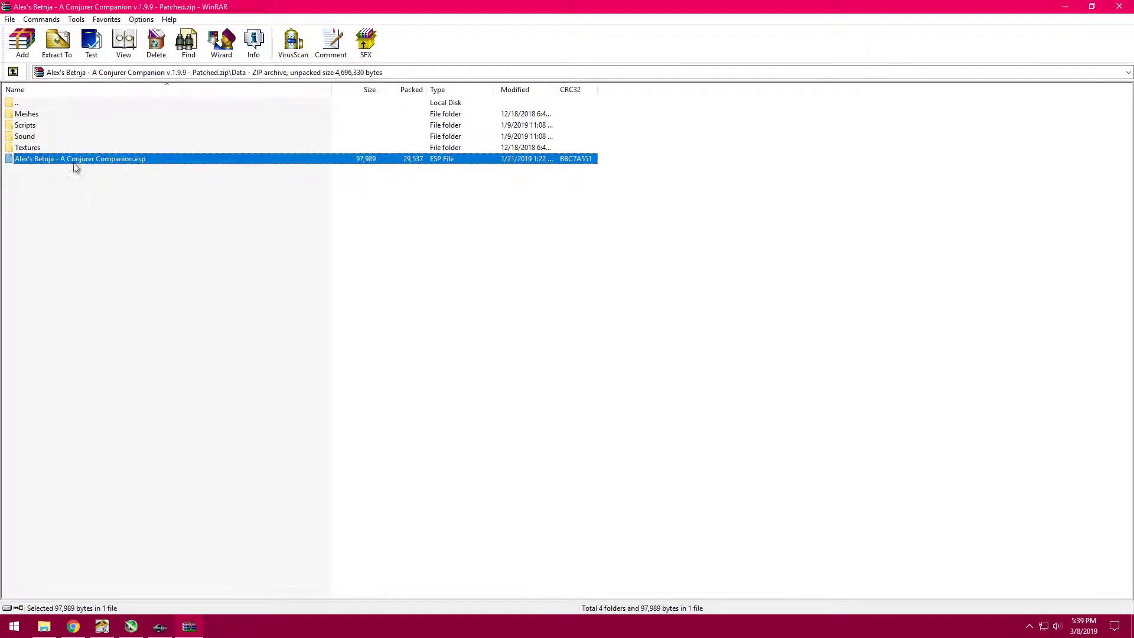
- Follow the archive's Meshes folder down through Actors, Character, FaceGenData and FaceGeom to the companion's NIF file
{"action": "left_click", "coordinate": [39, 115]}
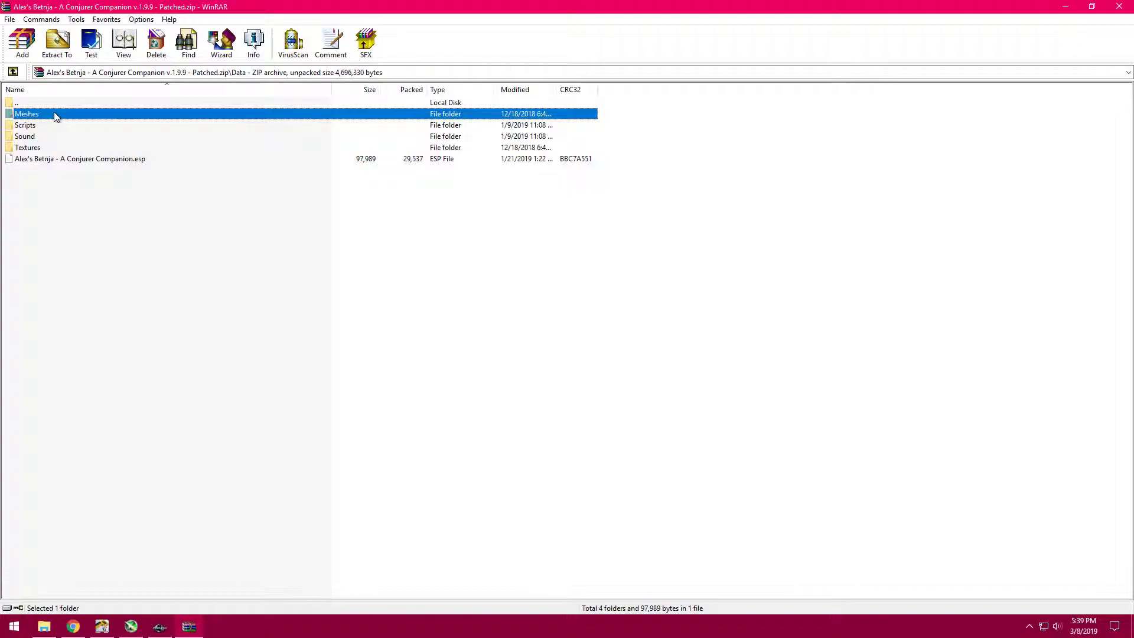
{"action": "double_click", "coordinate": [56, 115]}
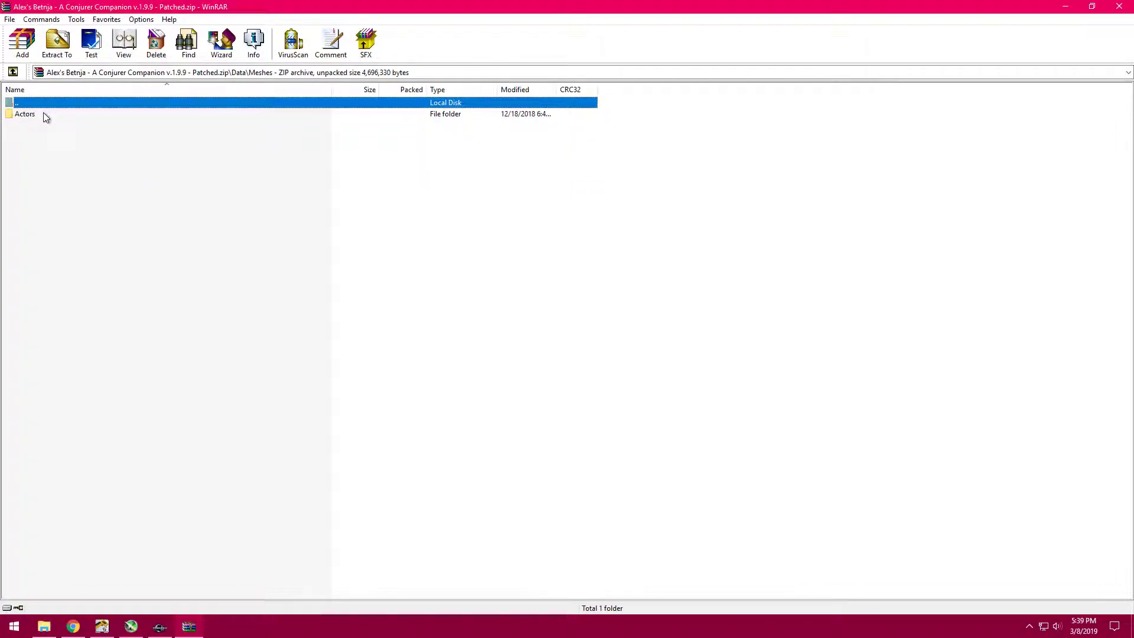
{"action": "double_click", "coordinate": [45, 115]}
{"action": "double_click", "coordinate": [55, 114]}
{"action": "left_click", "coordinate": [57, 117]}
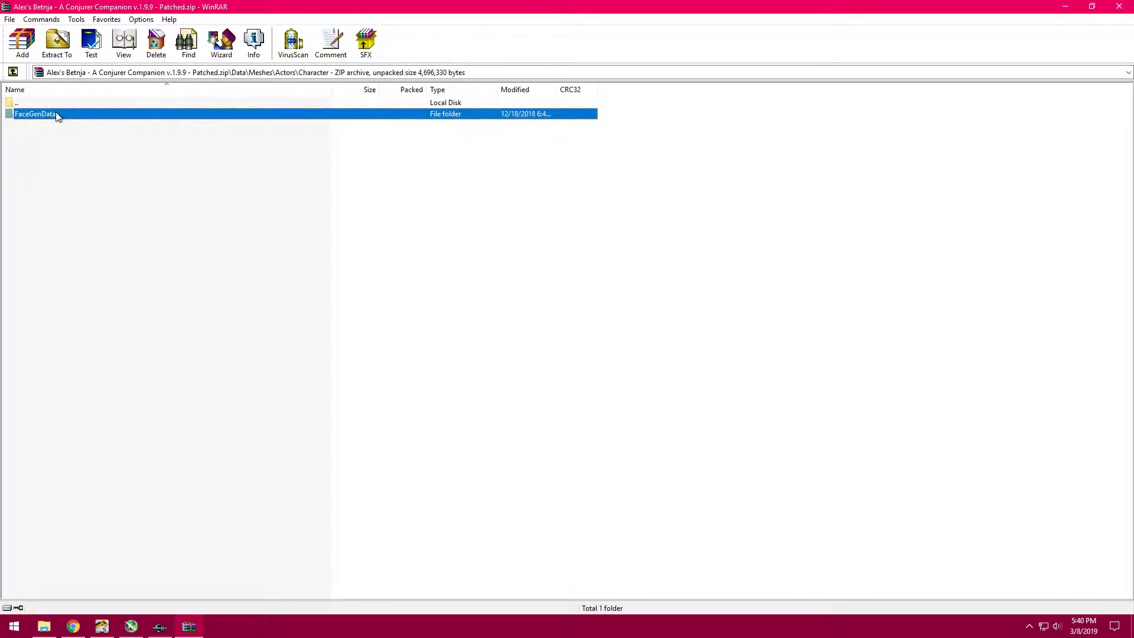
{"action": "double_click", "coordinate": [56, 114]}
{"action": "double_click", "coordinate": [57, 114]}
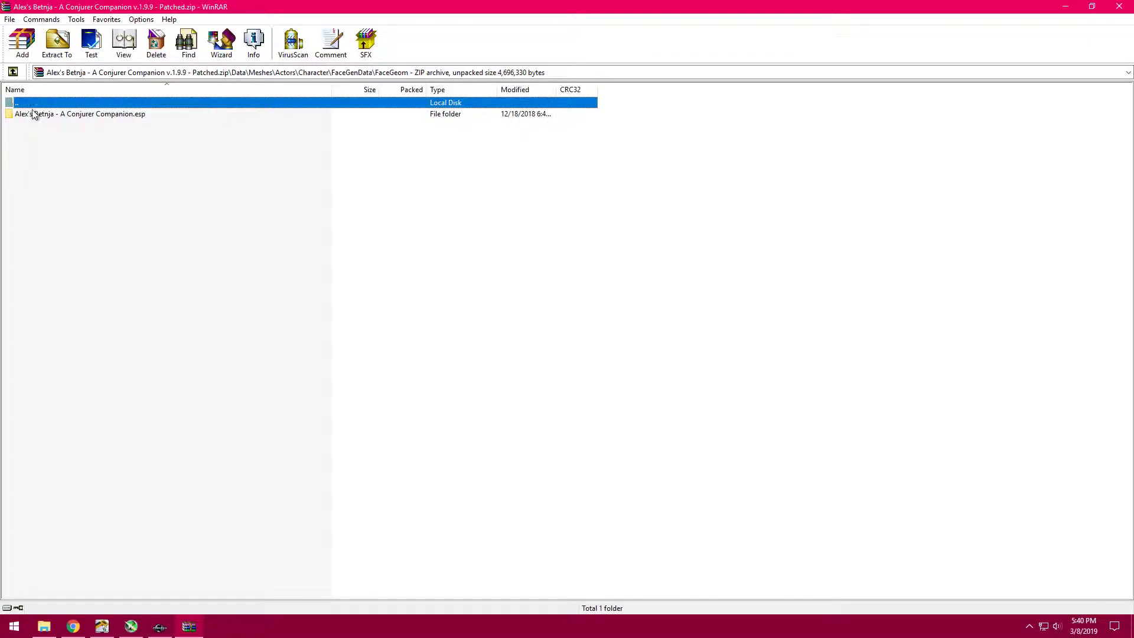
{"action": "double_click", "coordinate": [73, 115]}
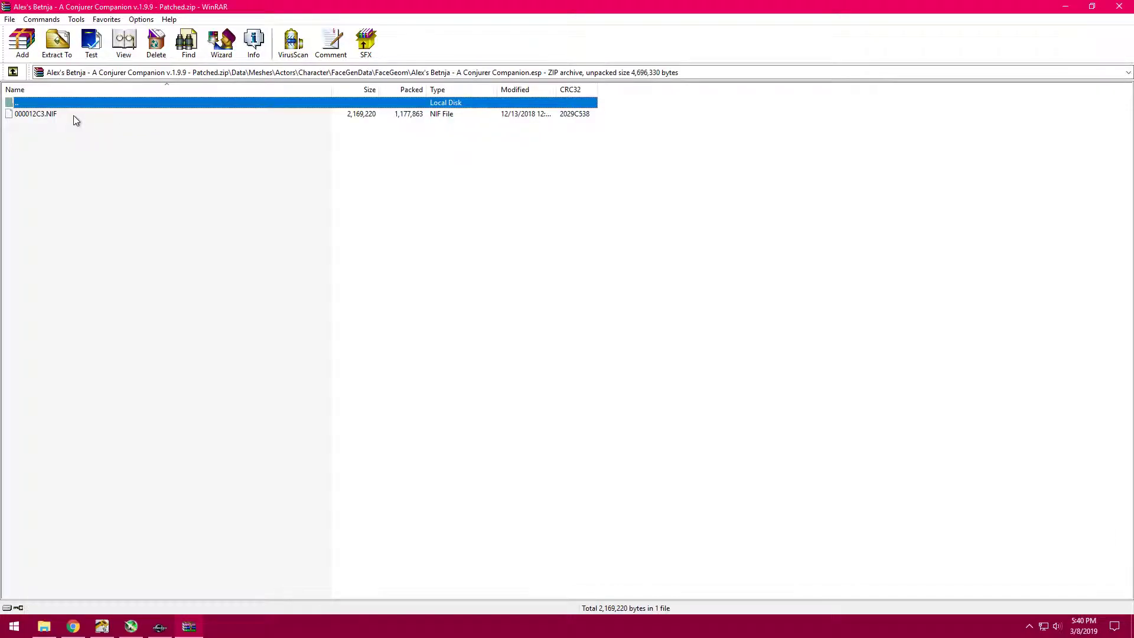
- Return to the archive's Data folder to review its complete contents, and close the archive
{"action": "key", "text": "BackSpace"}
{"action": "key", "text": "BackSpace"}
{"action": "key", "text": "BackSpace"}
{"action": "key", "text": "BackSpace"}
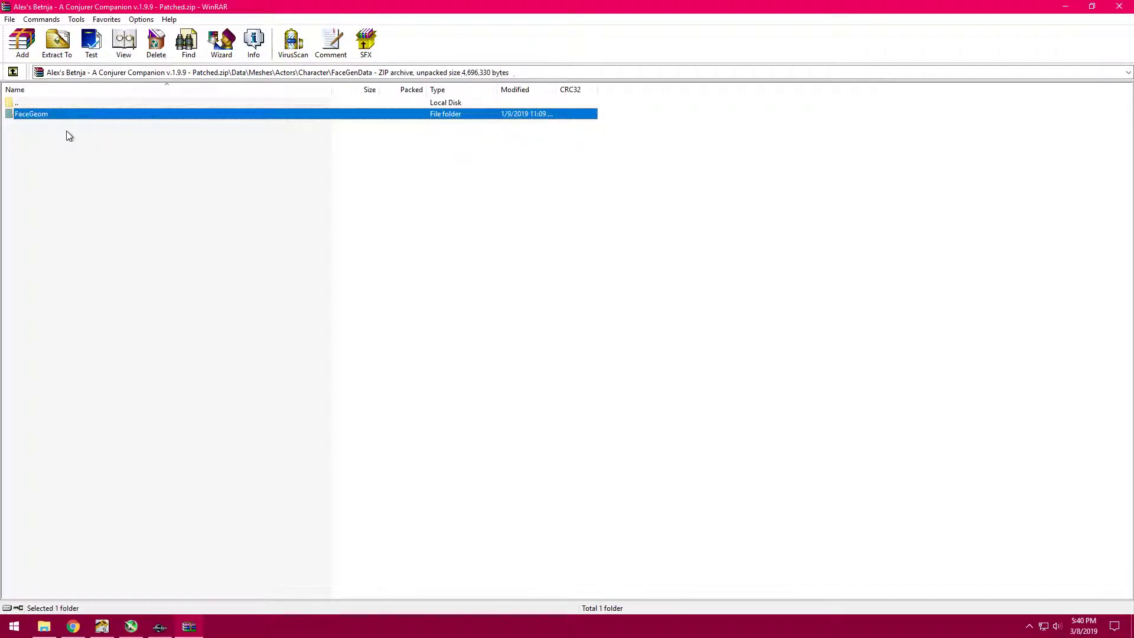
{"action": "key", "text": "BackSpace"}
{"action": "key", "text": "BackSpace"}
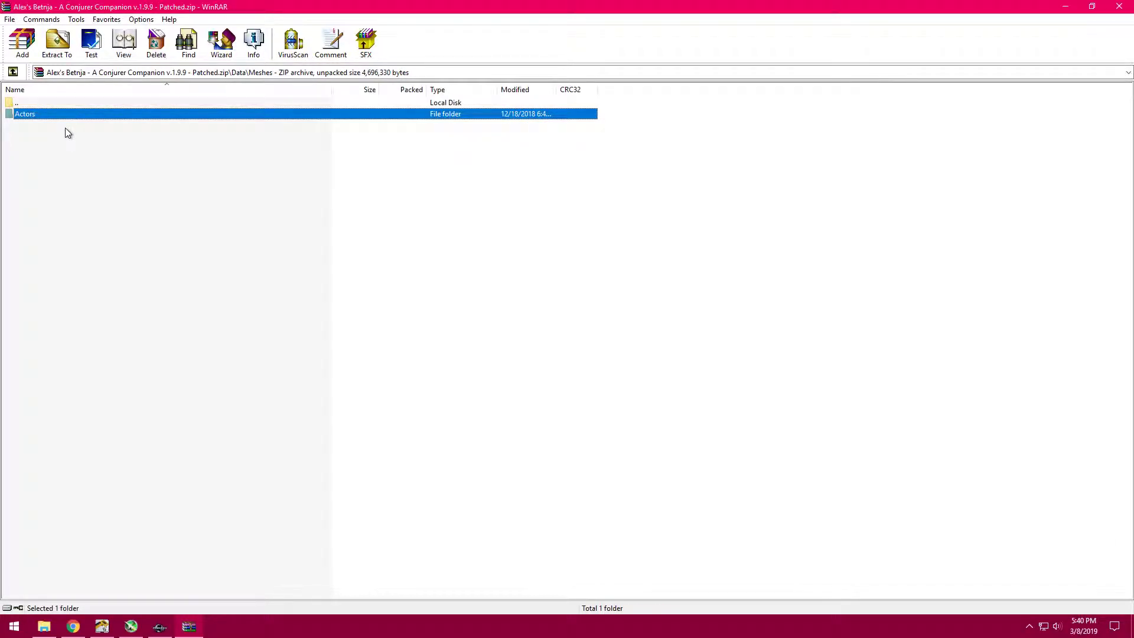
{"action": "left_click_drag", "start_coordinate": [57, 209], "coordinate": [55, 115]}
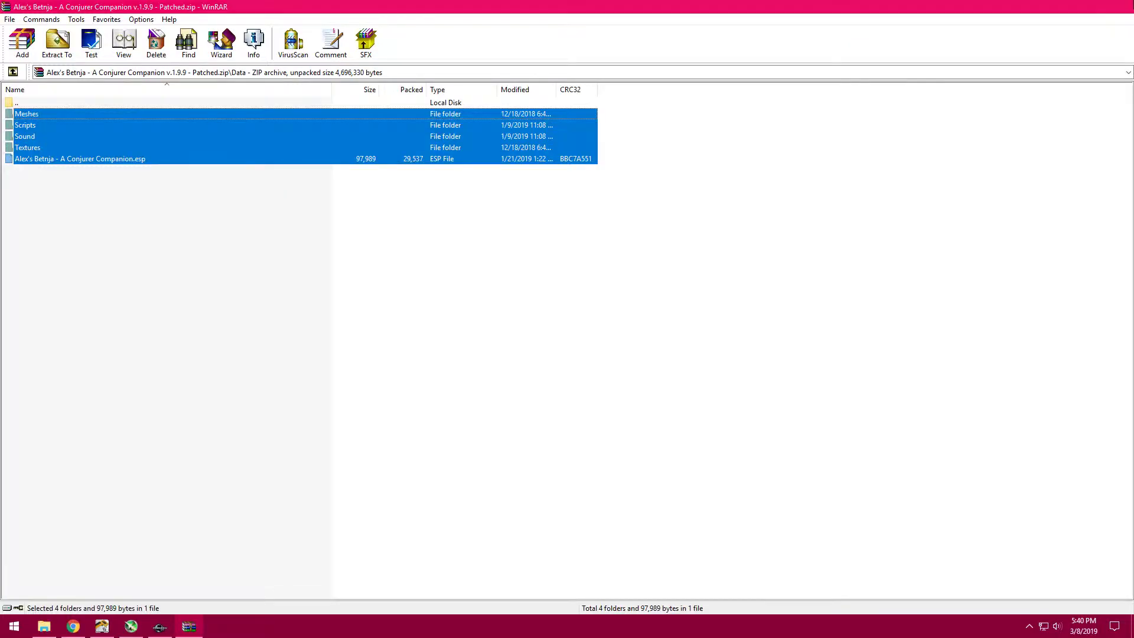
{"action": "left_click", "coordinate": [1125, 4]}
{"action": "left_click", "coordinate": [476, 295]}
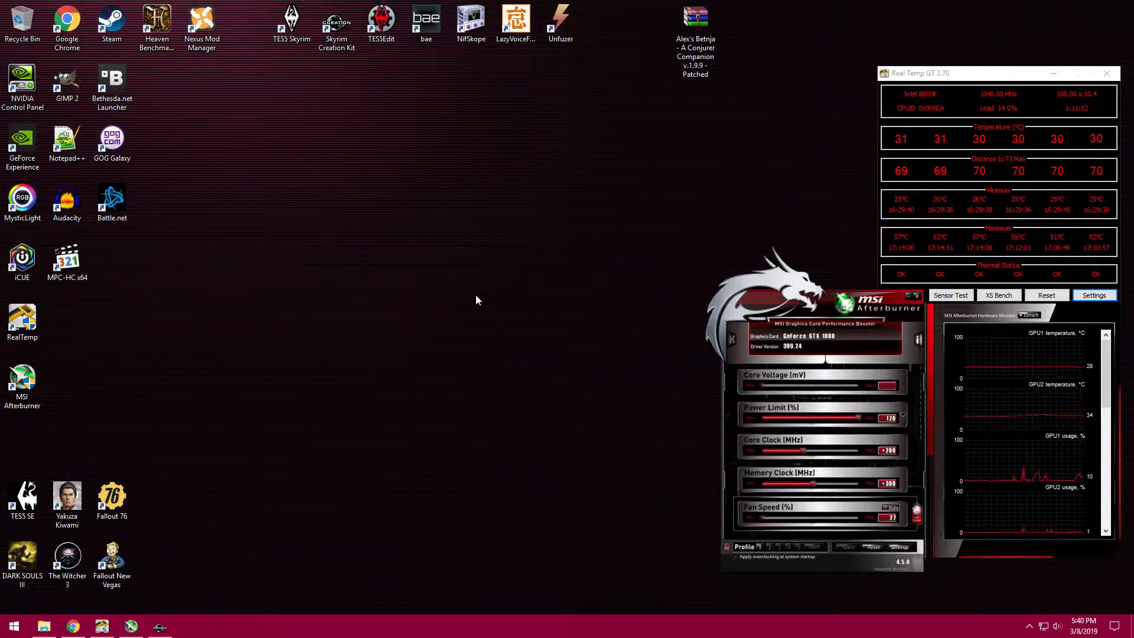
- Switch to the Creation Kit and recompile all Papyrus scripts of the alexm_QuestCompanionDialogue quest
{"action": "left_click", "coordinate": [160, 626]}
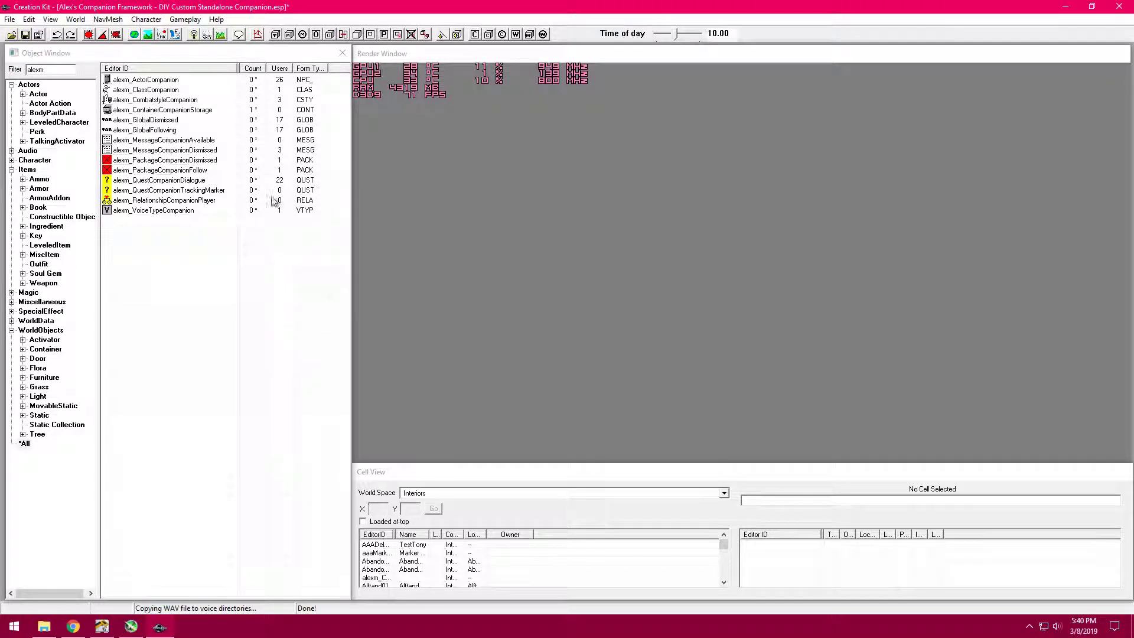
{"action": "double_click", "coordinate": [190, 181]}
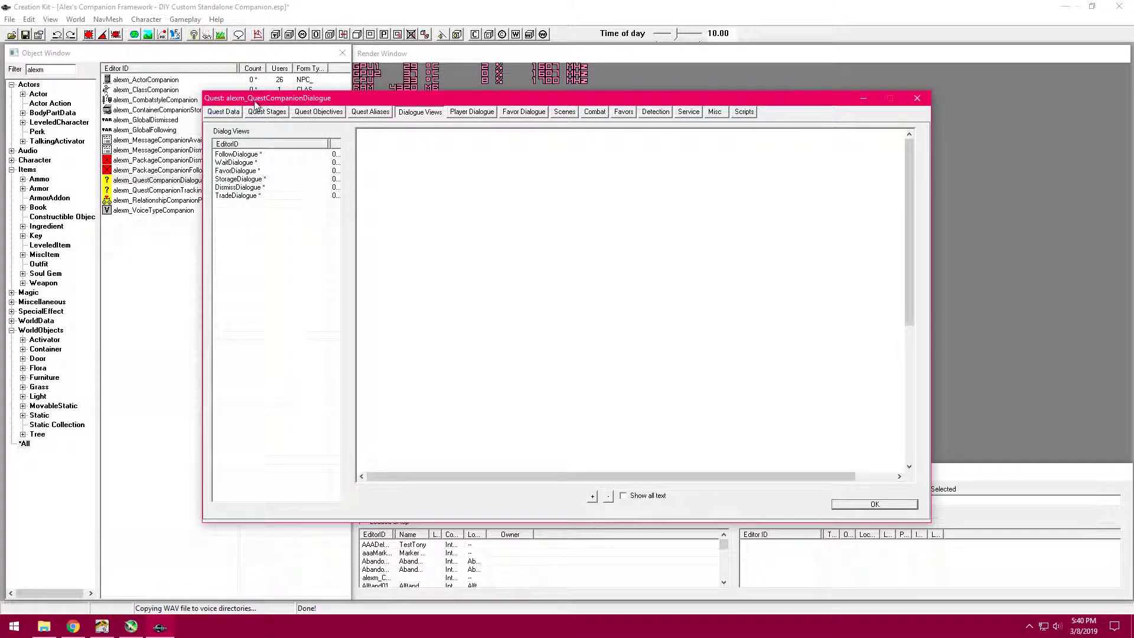
{"action": "left_click_drag", "start_coordinate": [256, 104], "coordinate": [328, 105]}
{"action": "left_click", "coordinate": [297, 116]}
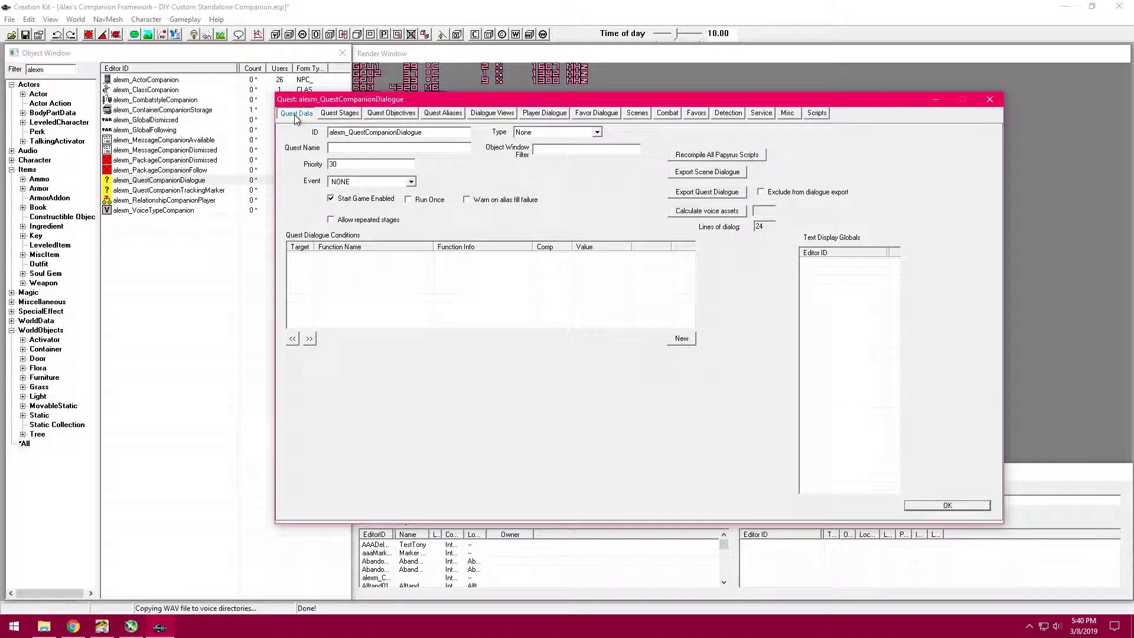
{"action": "left_click", "coordinate": [710, 157]}
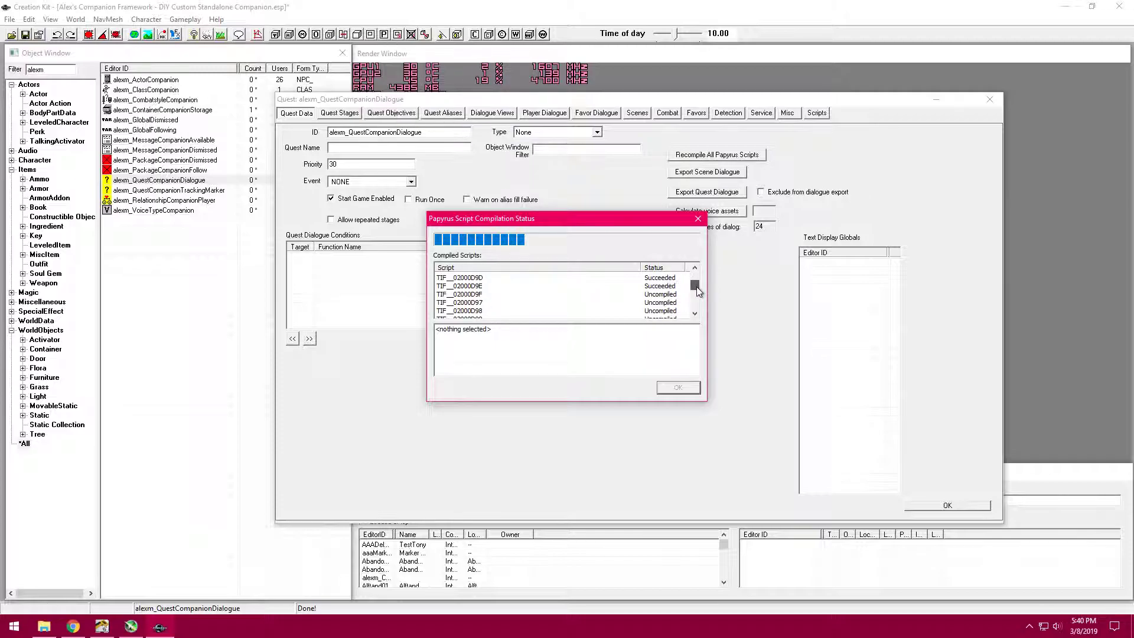
{"action": "left_click_drag", "start_coordinate": [696, 281], "coordinate": [697, 291]}
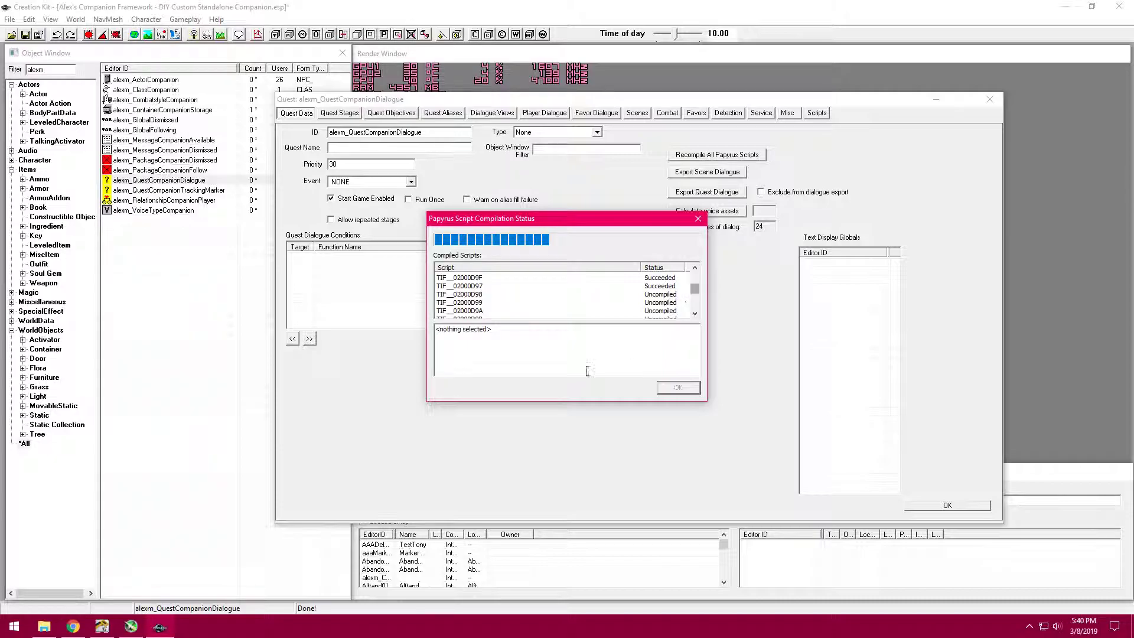
- Switch to File Explorer, open the Scripts folder inside Data and sort its files by date modified, newest first
{"action": "left_click", "coordinate": [44, 626]}
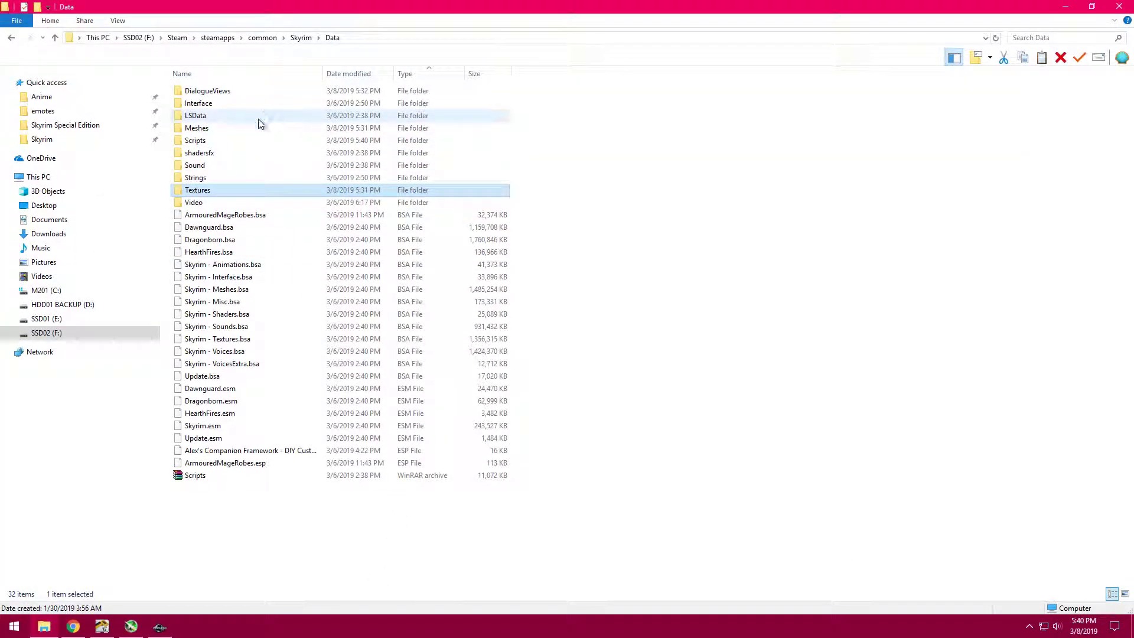
{"action": "double_click", "coordinate": [243, 140]}
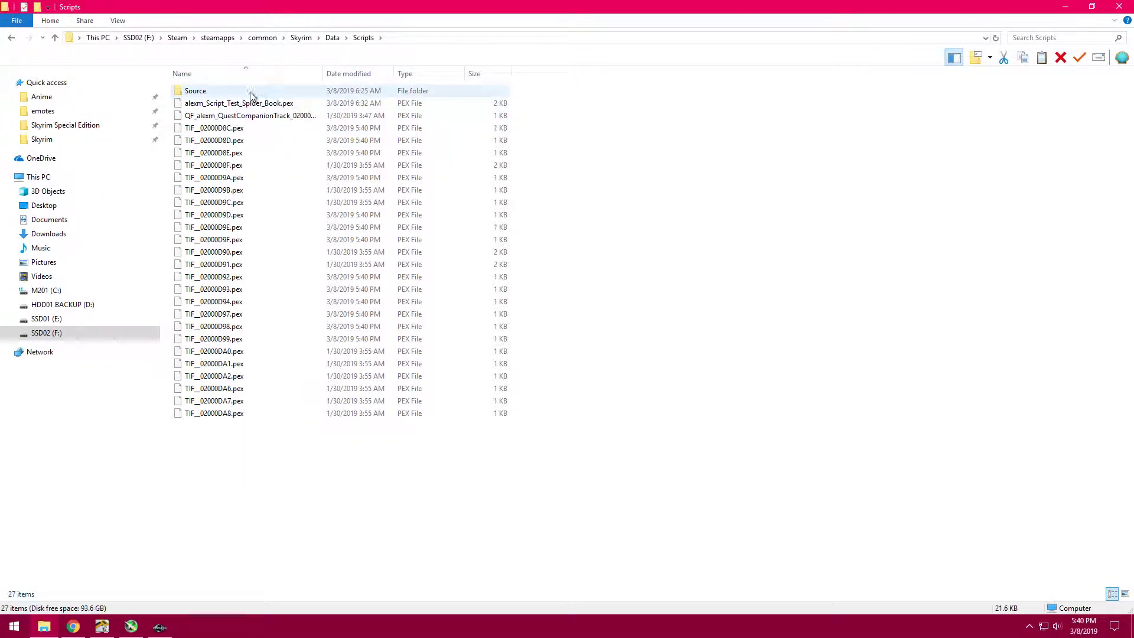
{"action": "left_click_drag", "start_coordinate": [283, 490], "coordinate": [303, 98]}
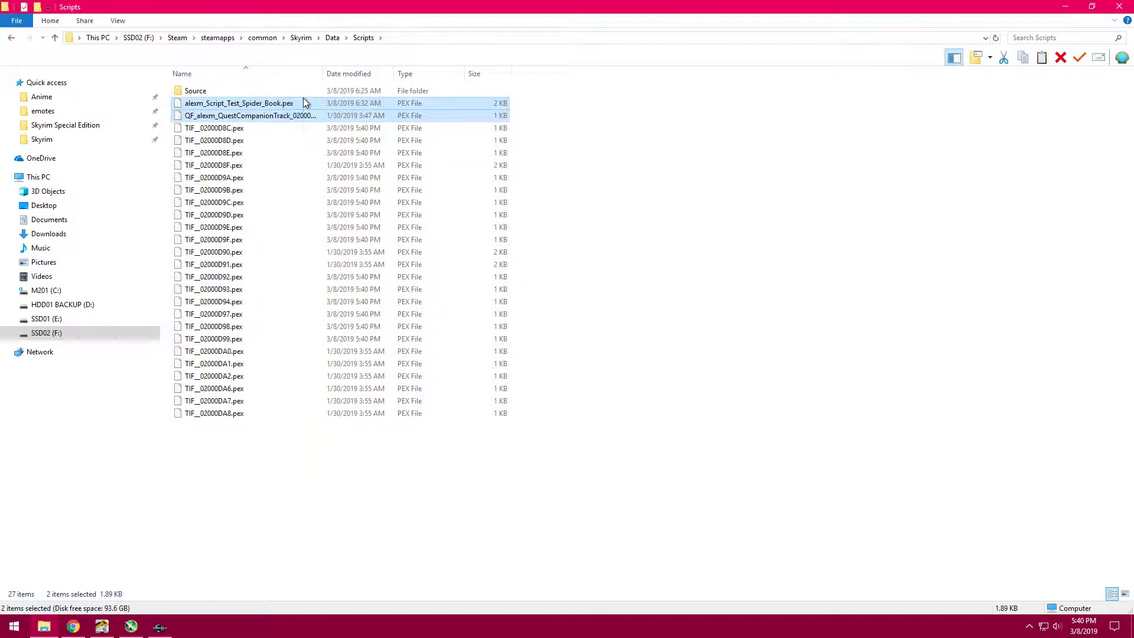
{"action": "left_click", "coordinate": [292, 504]}
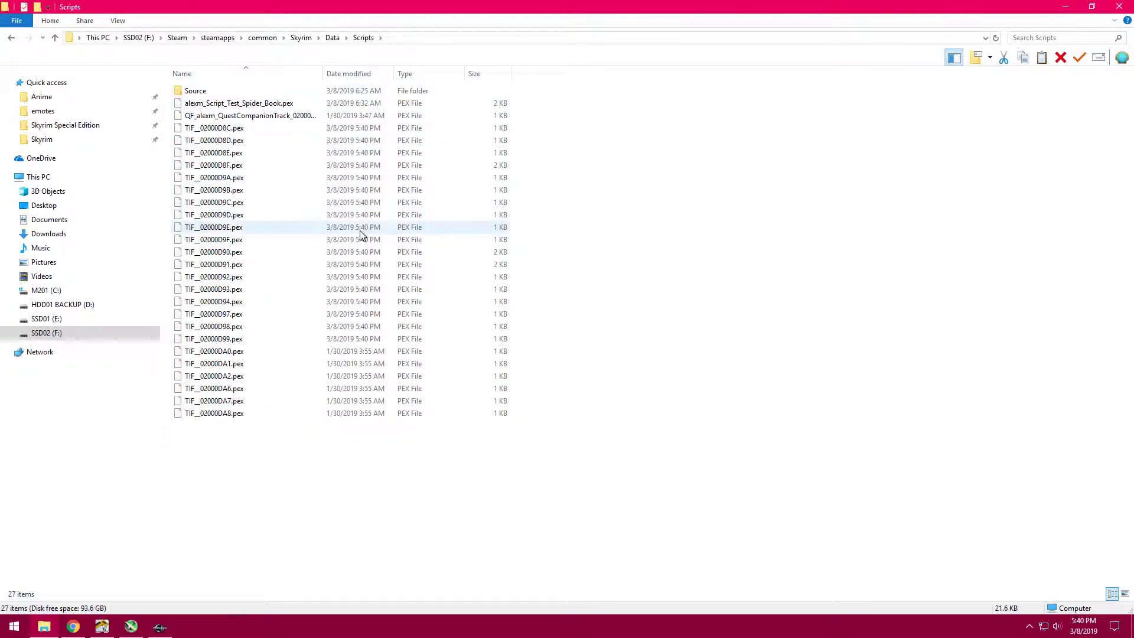
{"action": "left_click", "coordinate": [353, 79]}
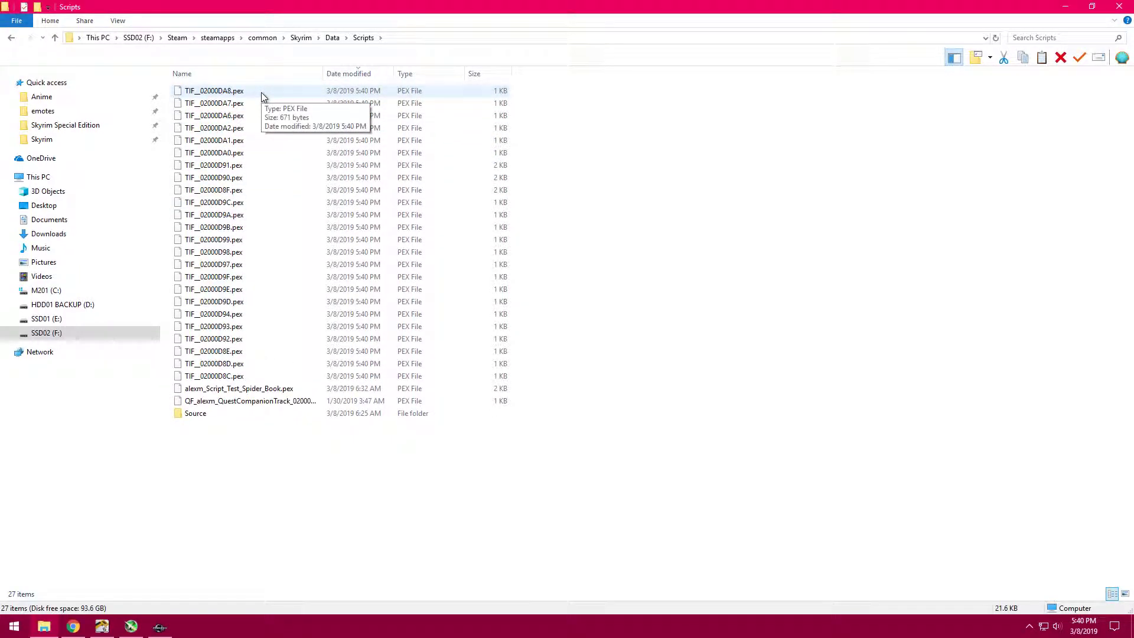
- Open the Source folder and examine the custom PSC script files from alexm_Script_Test_Spider_Book through TIF__02000D8C
{"action": "double_click", "coordinate": [254, 413]}
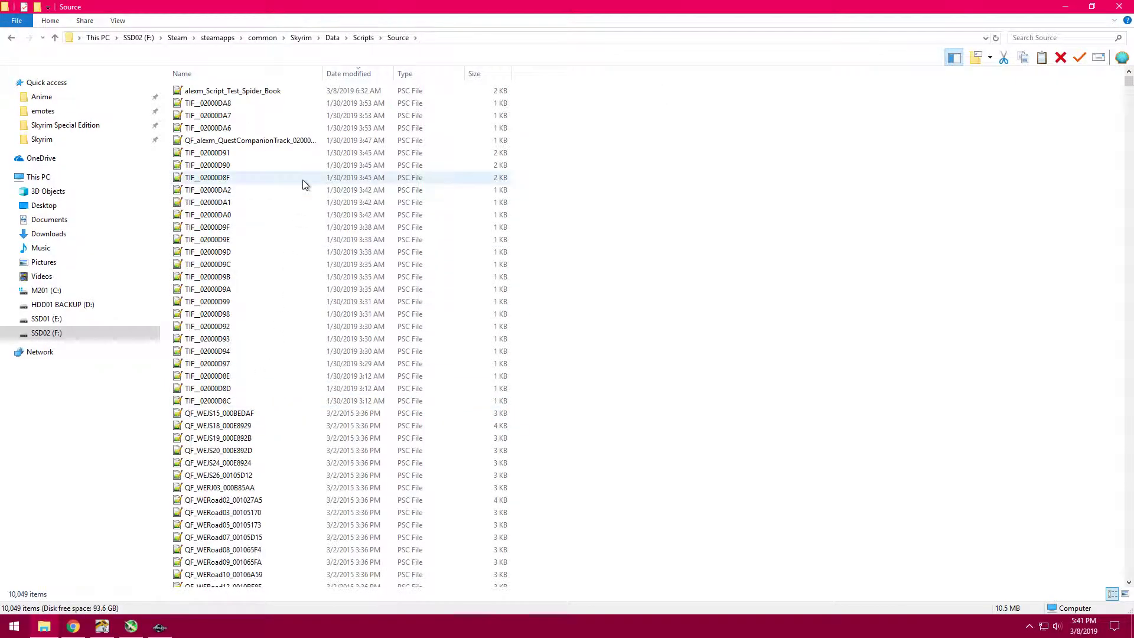
{"action": "mouse_move", "coordinate": [1129, 81]}
{"action": "left_mouse_down"}
{"action": "mouse_move", "coordinate": [1128, 104]}
{"action": "mouse_move", "coordinate": [1132, 65]}
{"action": "left_mouse_up"}
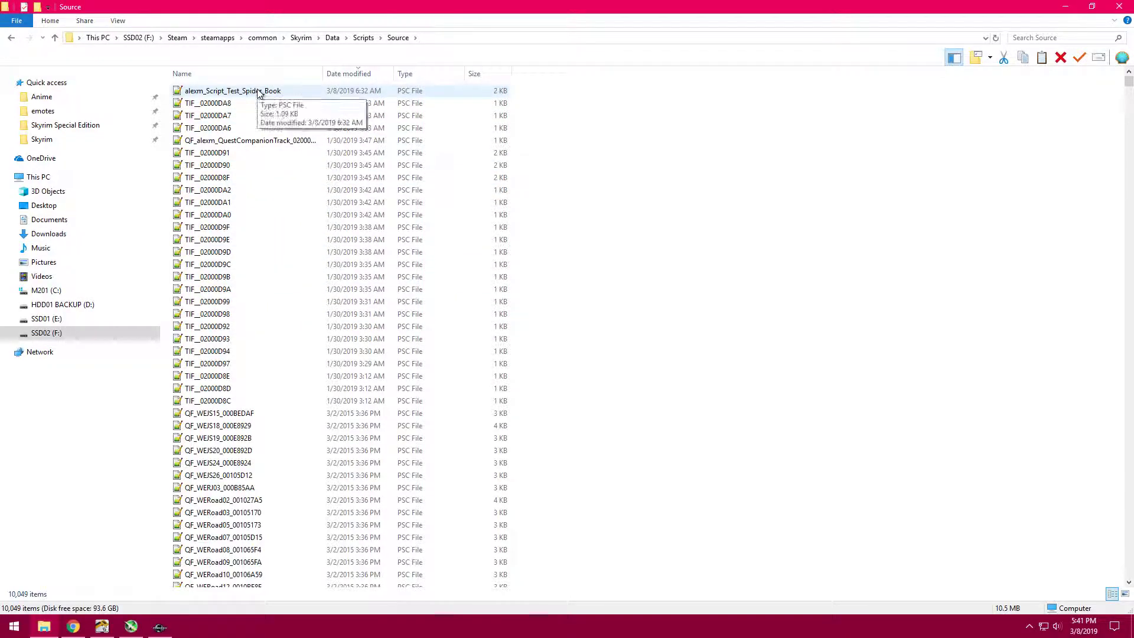
{"action": "left_click", "coordinate": [296, 92]}
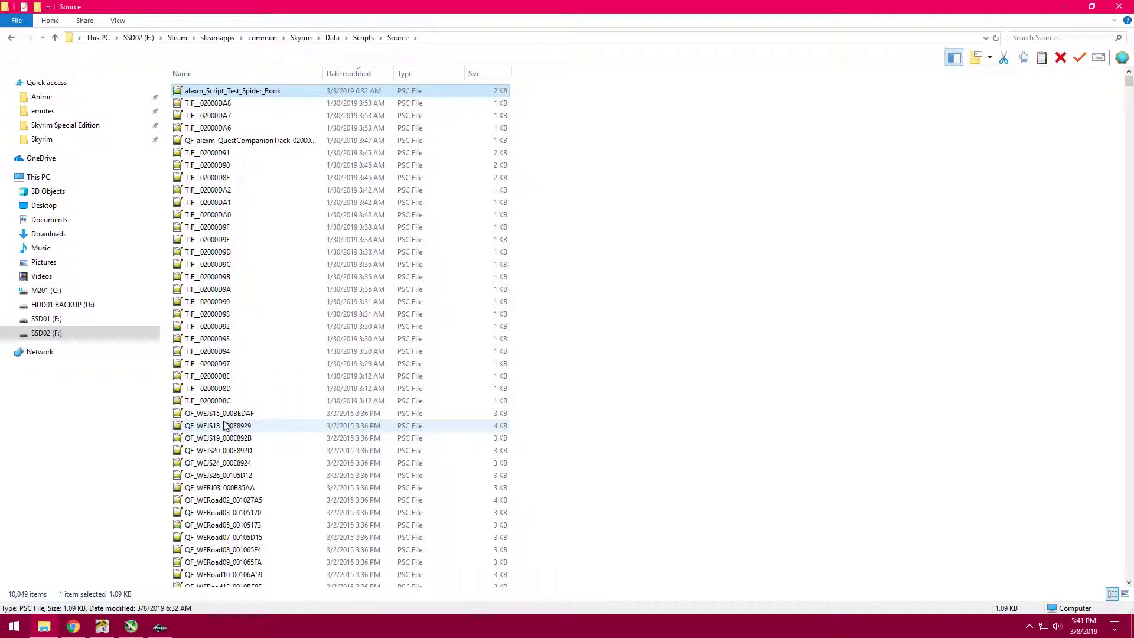
{"action": "left_click", "coordinate": [357, 404]}
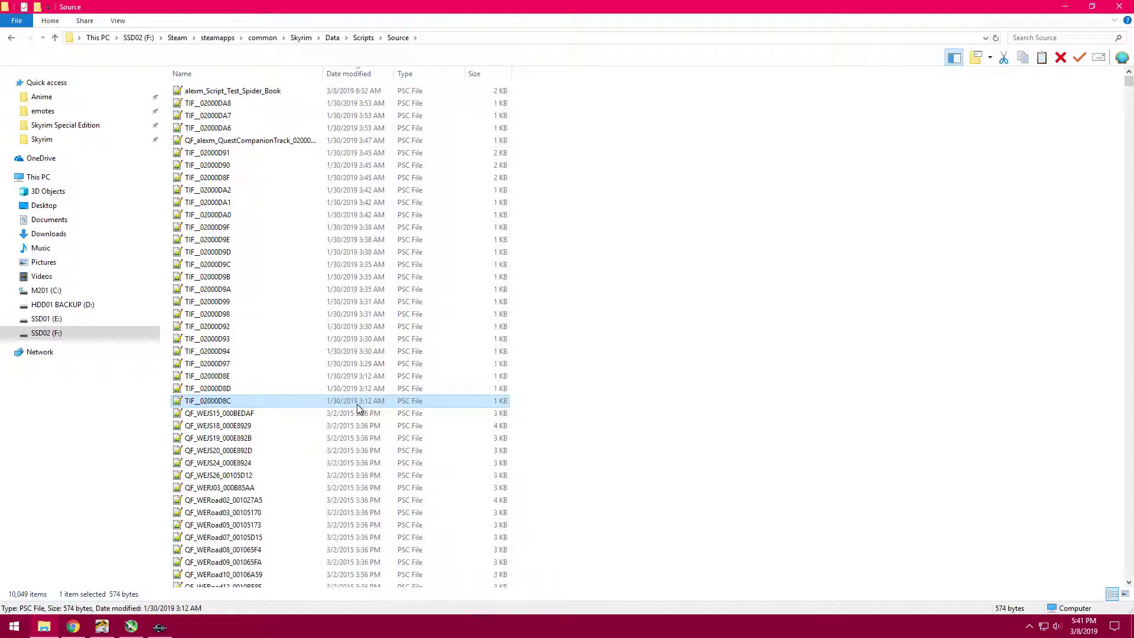
{"action": "left_click", "coordinate": [381, 93], "text": "shift"}
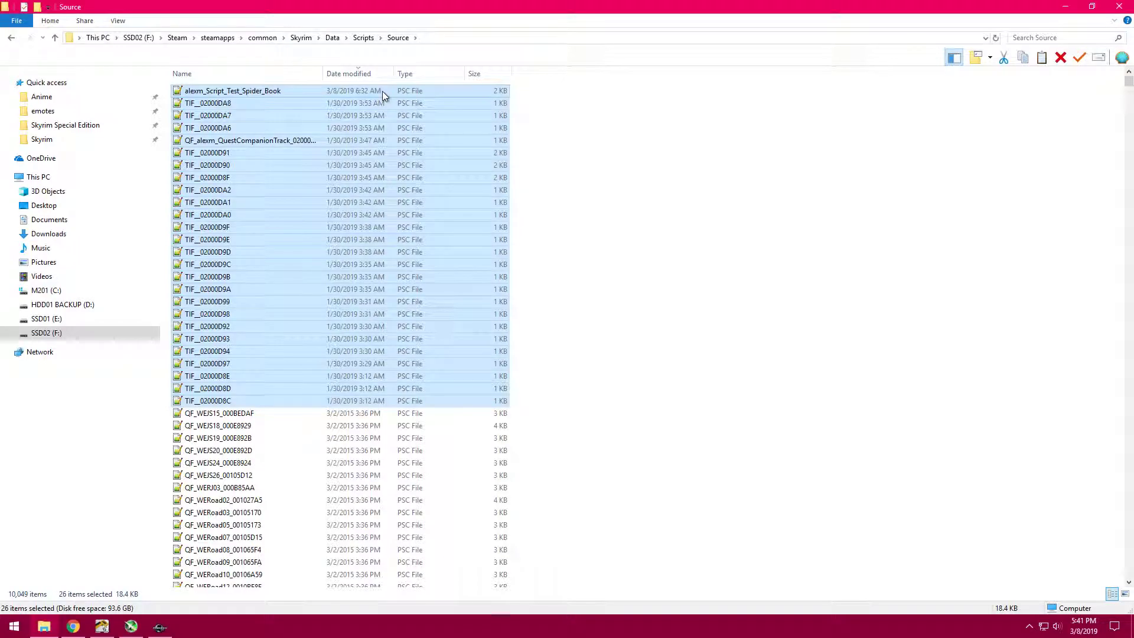
{"action": "left_click", "coordinate": [271, 91]}
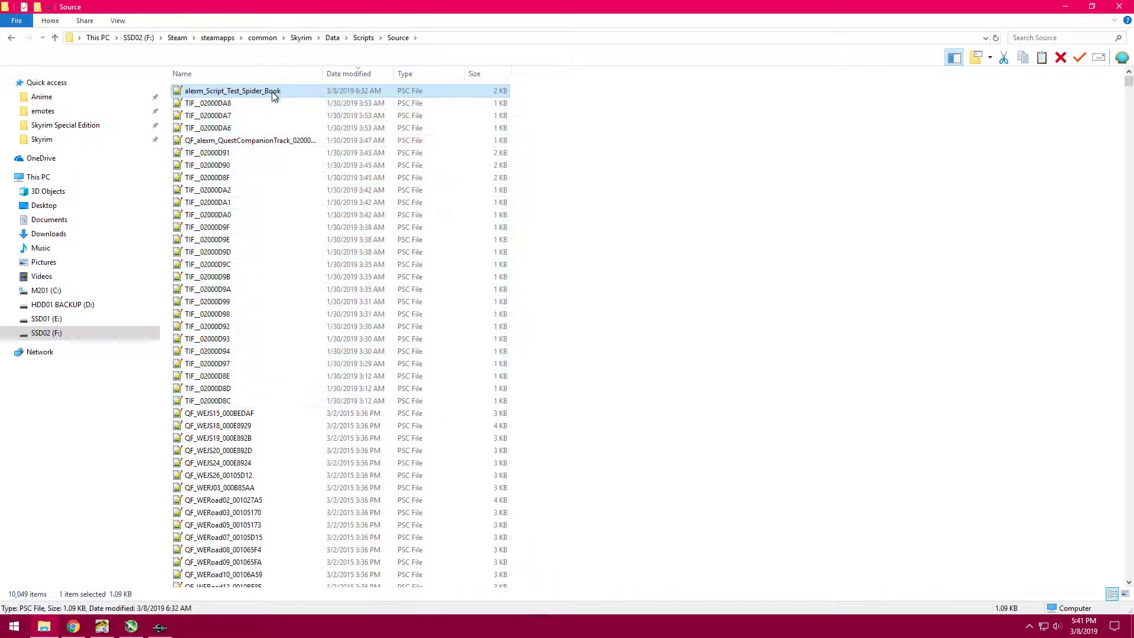
- Delete alexm_Script_Test_Spider_Book from the Source folder and highlight the remaining custom scripts from TIF__02000DA8 through TIF__02000D8C
{"action": "right_click", "coordinate": [271, 91]}
{"action": "left_click", "coordinate": [330, 301]}
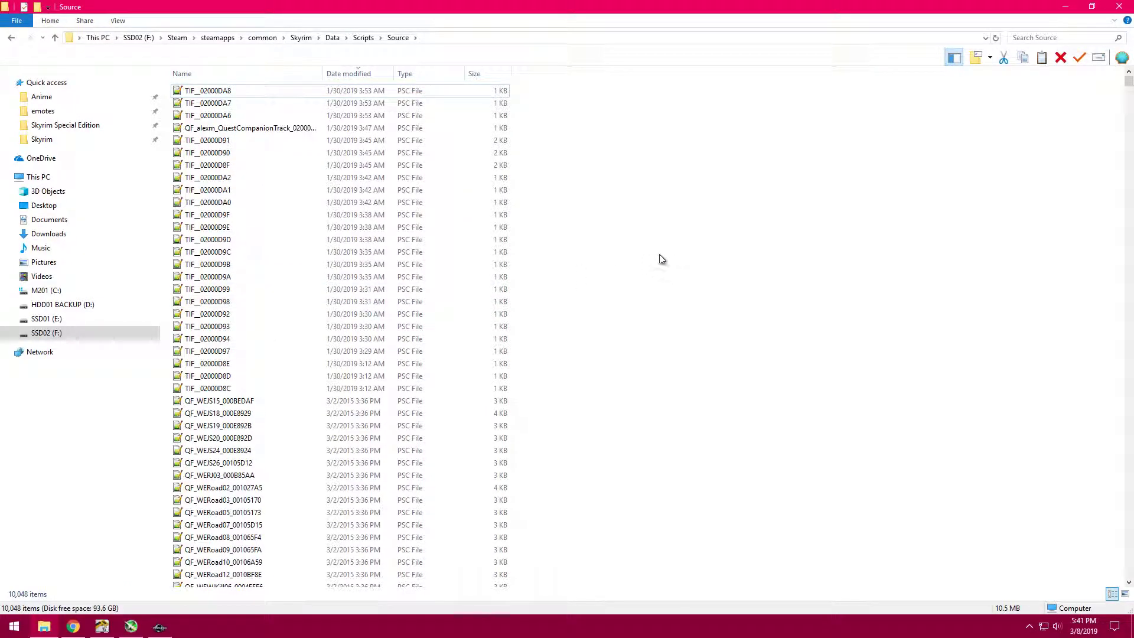
{"action": "left_click", "coordinate": [279, 93]}
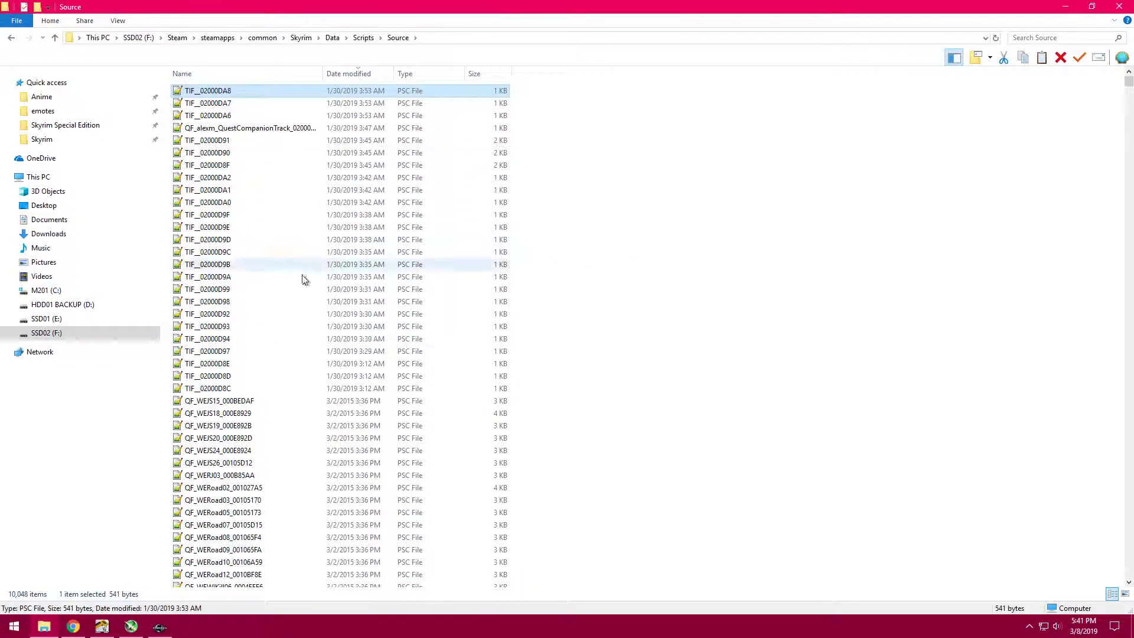
{"action": "left_click", "coordinate": [248, 390], "text": "shift"}
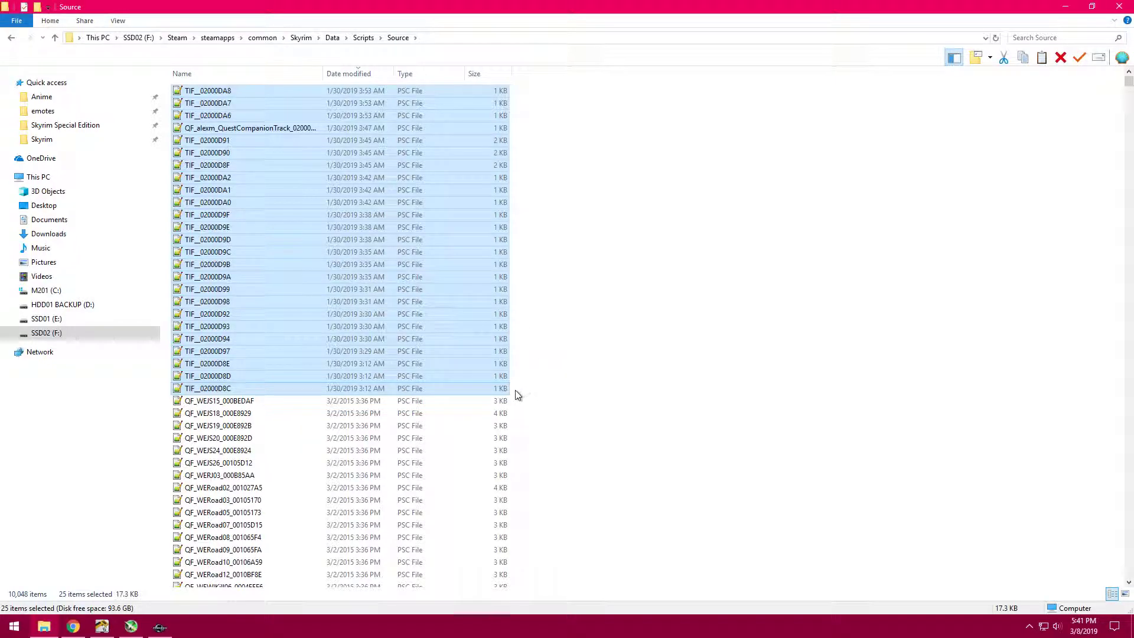
{"action": "left_click_drag", "start_coordinate": [515, 392], "coordinate": [366, 79]}
- Return to the Scripts folder and review the compiled PEX files and their modification dates, including the QF_alexm_QuestCompanionTrack script
{"action": "key", "text": "BackSpace"}
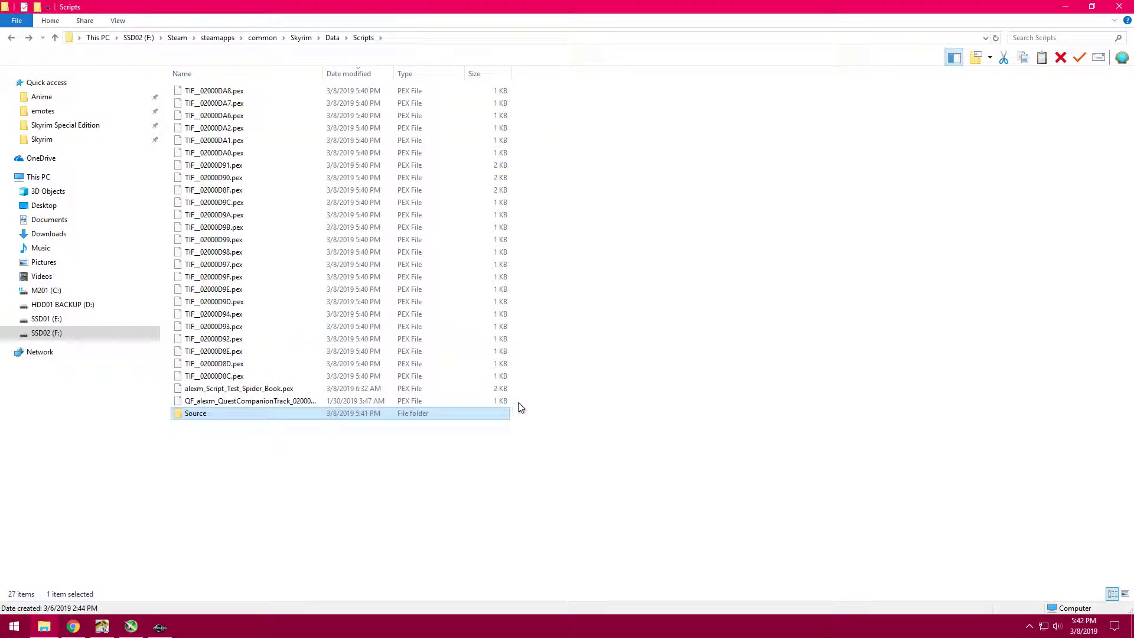
{"action": "left_click_drag", "start_coordinate": [518, 403], "coordinate": [302, 70]}
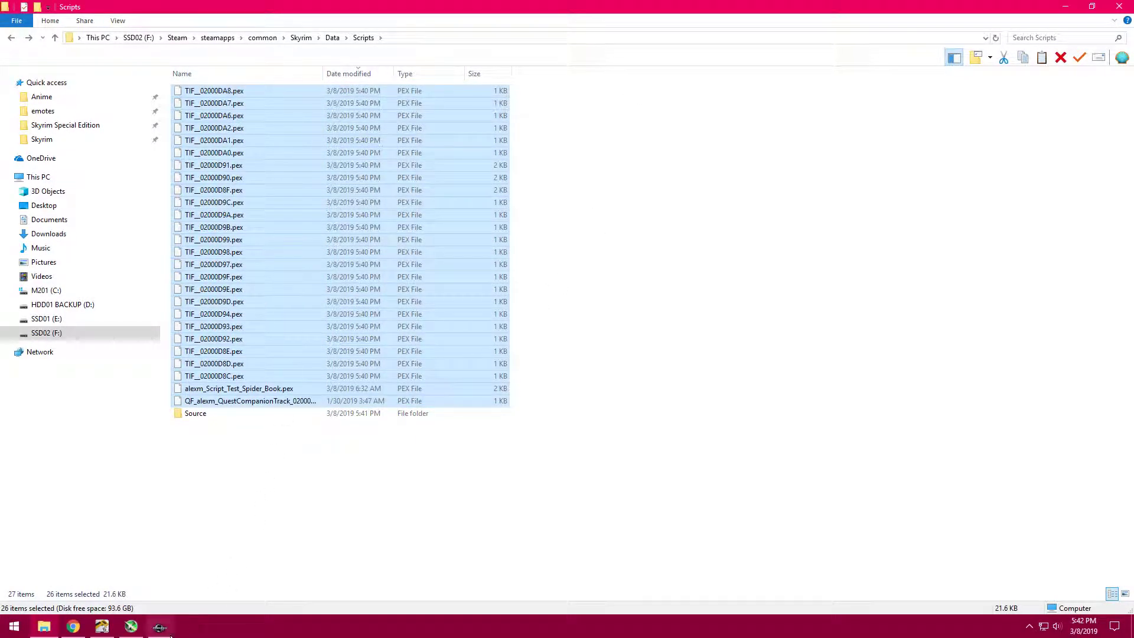
{"action": "left_click", "coordinate": [160, 626]}
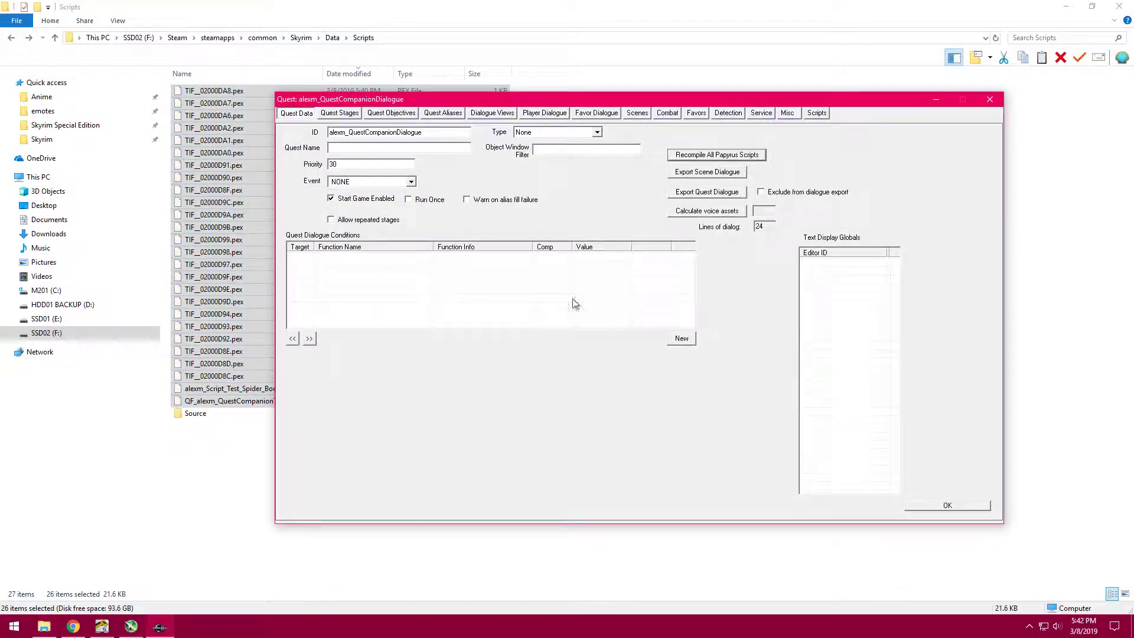
{"action": "left_click", "coordinate": [238, 556]}
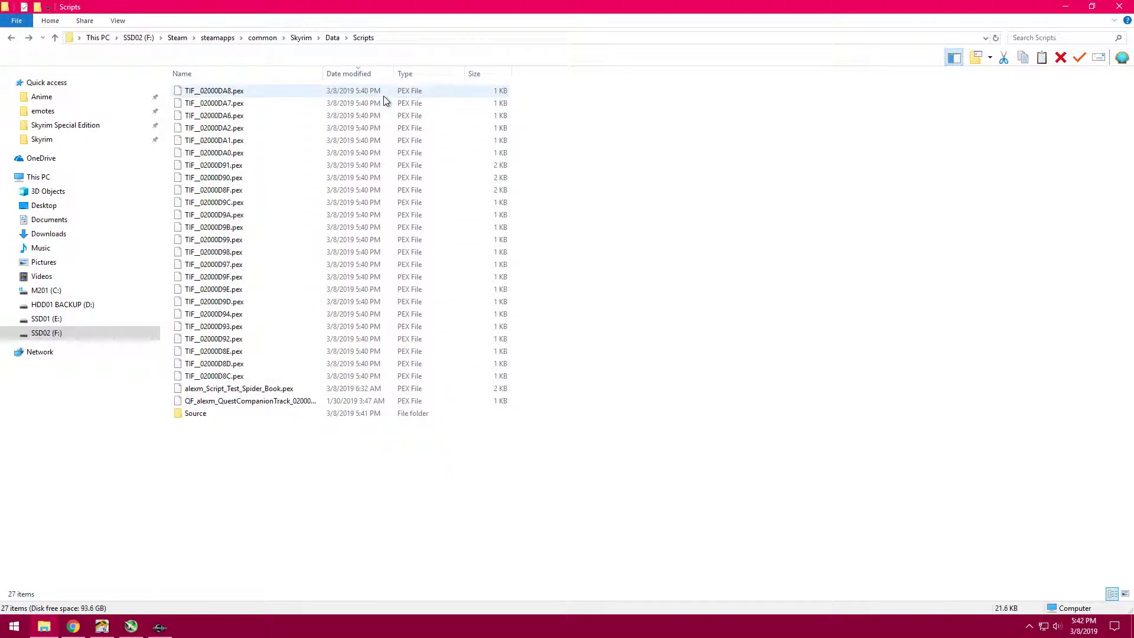
{"action": "left_click", "coordinate": [356, 402]}
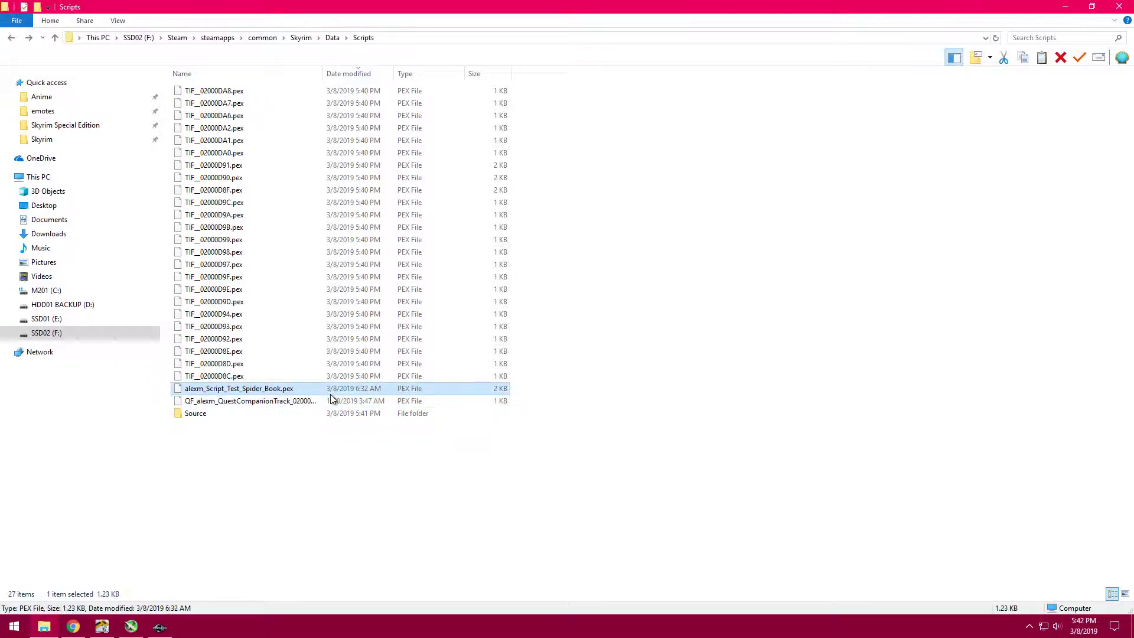
- Switch to the Creation Kit, recompile all Papyrus scripts of the alexm_QuestCompanionTrackingMarker quest, and close the quest window
{"action": "left_click", "coordinate": [159, 627]}
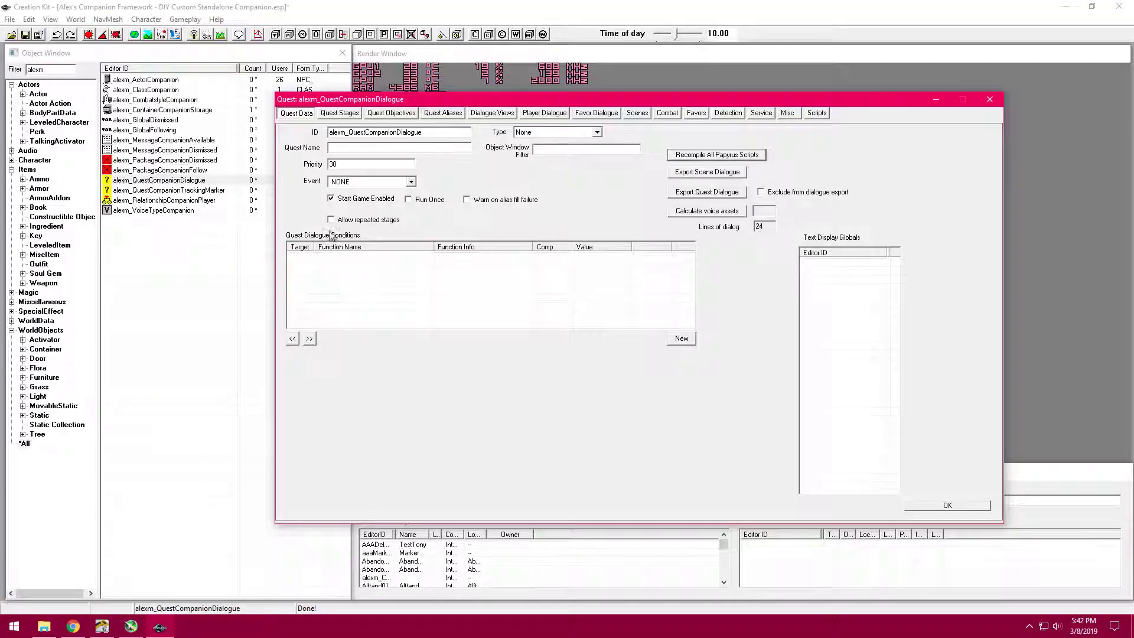
{"action": "left_click", "coordinate": [990, 99]}
{"action": "double_click", "coordinate": [156, 190]}
{"action": "left_click", "coordinate": [656, 153]}
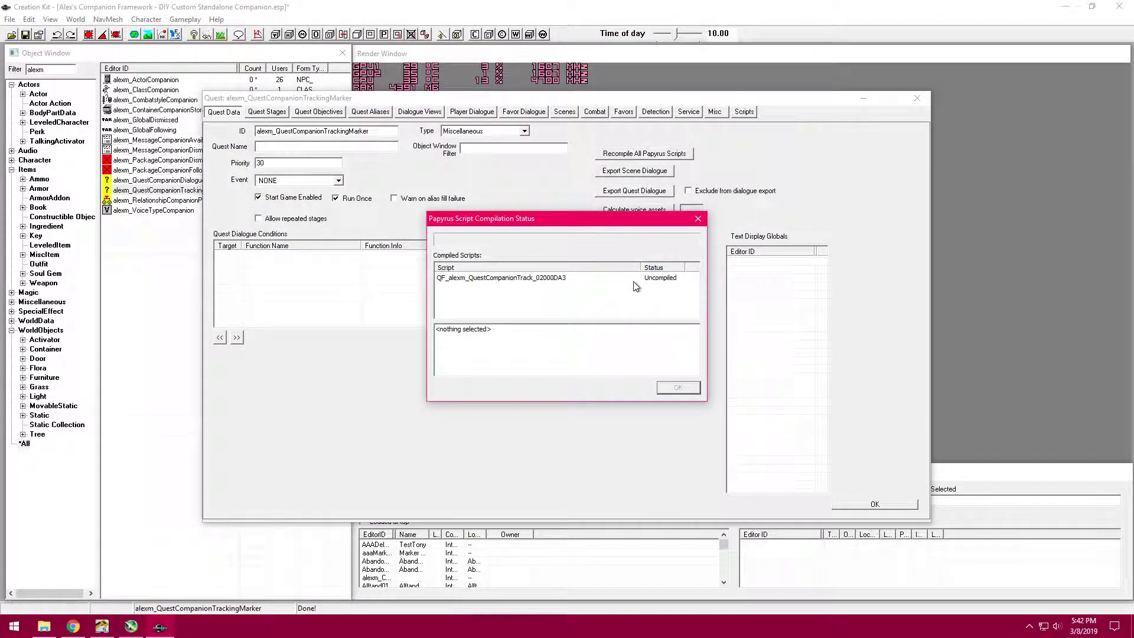
{"action": "left_click", "coordinate": [917, 99]}
- Switch to File Explorer, highlight the compiled scripts from QF_alexm_QuestCompanionTrack through TIF__02000D8C, and return to the Data folder
{"action": "key", "text": "alt+Tab"}
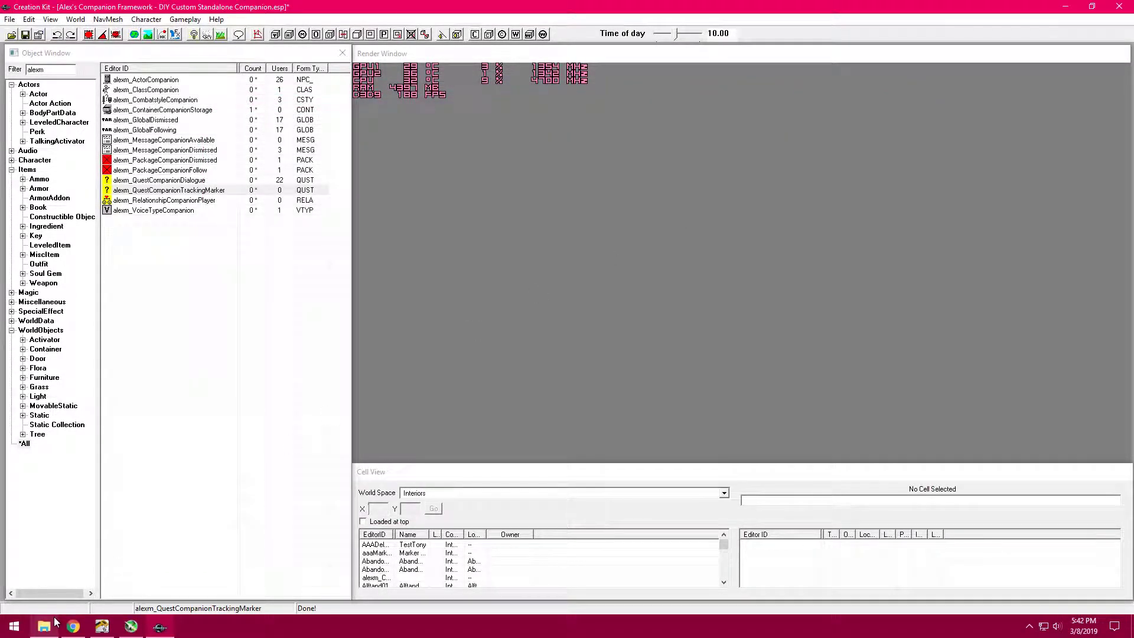
{"action": "left_click", "coordinate": [318, 94]}
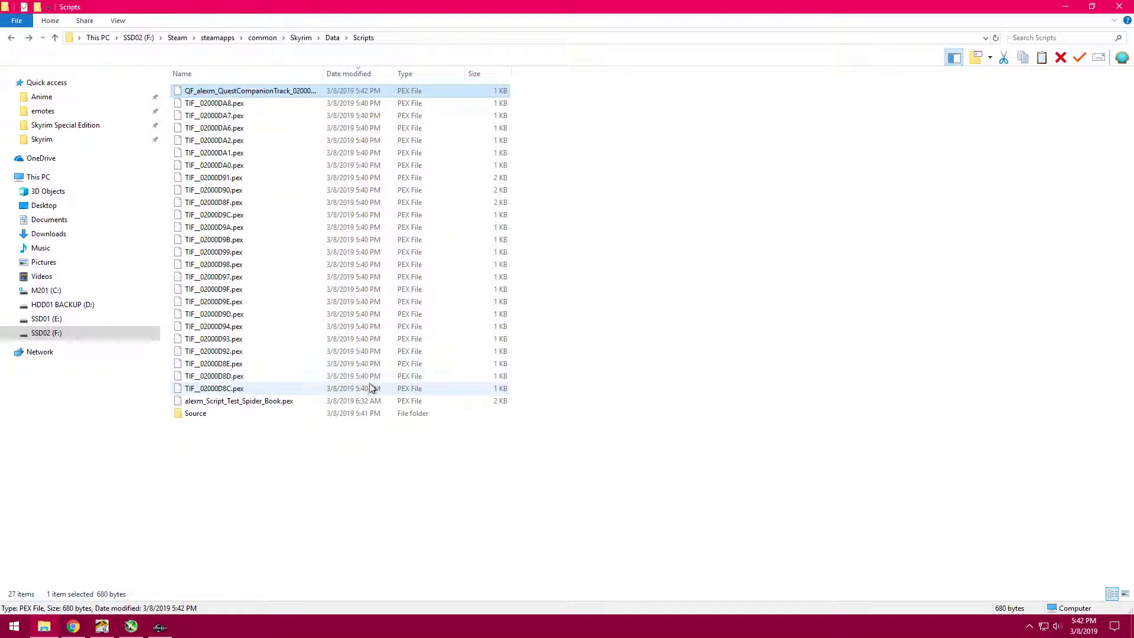
{"action": "left_click", "coordinate": [302, 401]}
{"action": "left_click", "coordinate": [260, 390]}
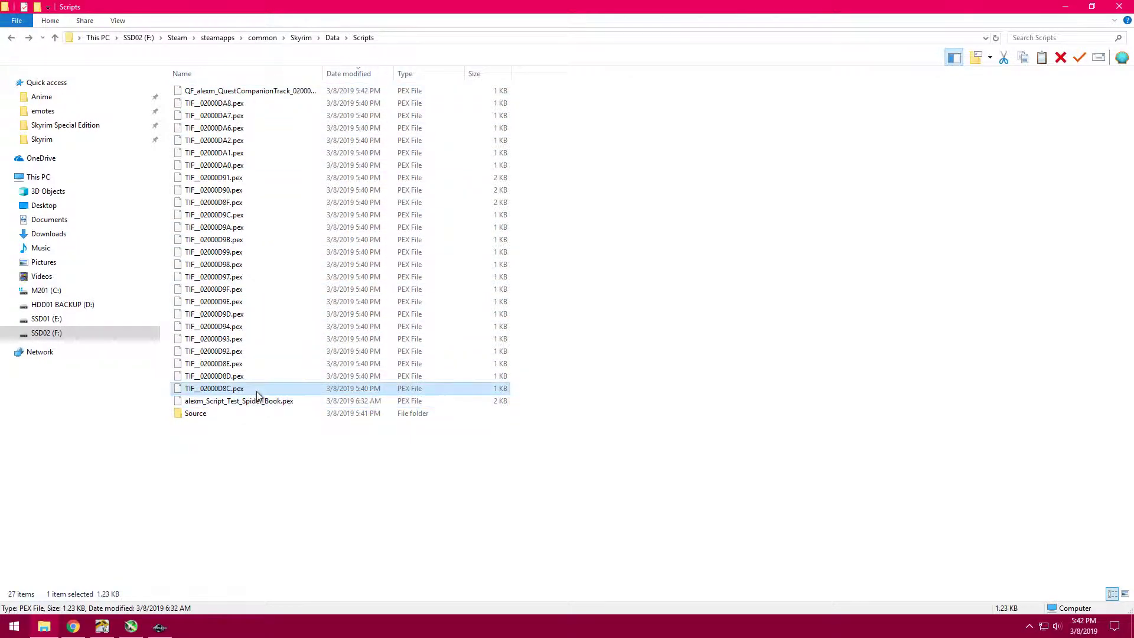
{"action": "left_click", "coordinate": [300, 95], "text": "shift"}
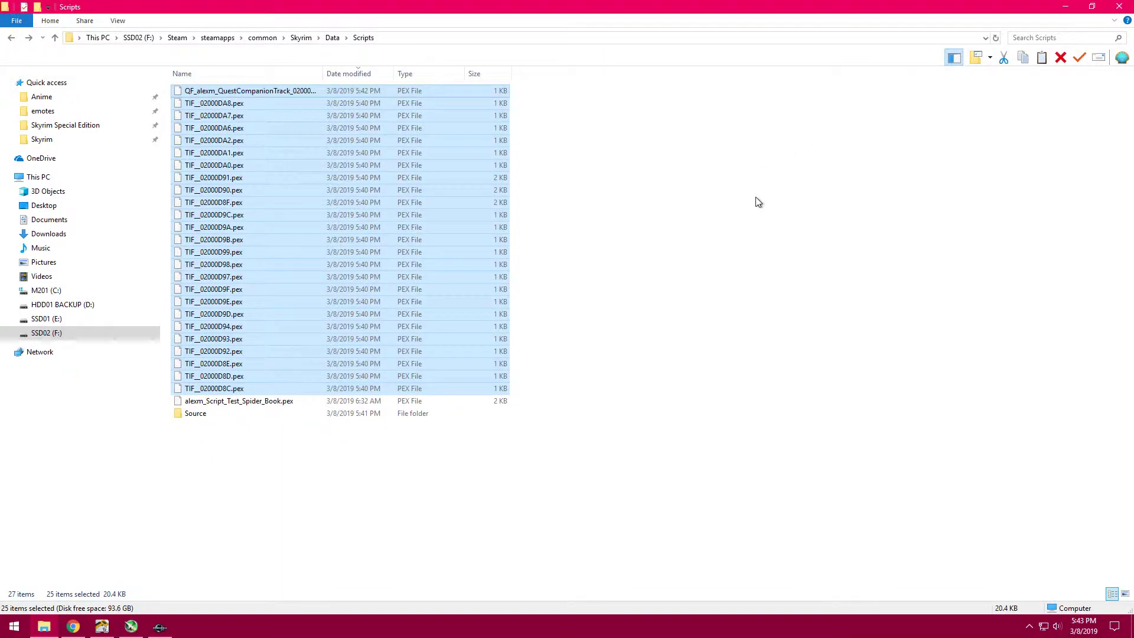
{"action": "key", "text": "BackSpace"}
{"action": "left_click_drag", "start_coordinate": [507, 8], "coordinate": [778, 8]}
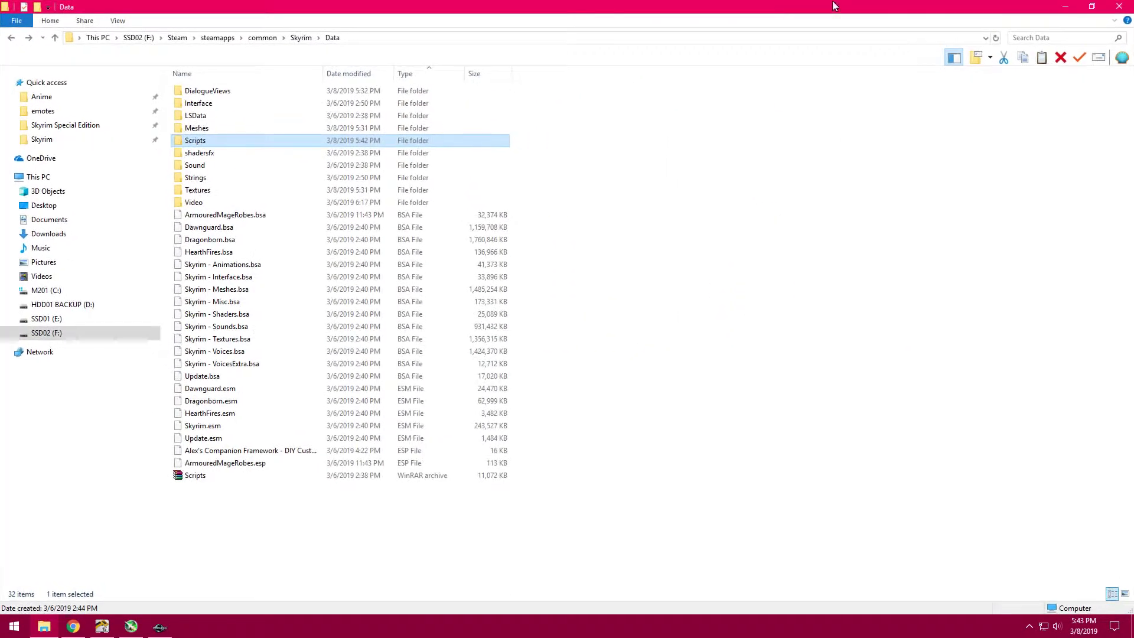
{"action": "left_click", "coordinate": [1063, 6]}
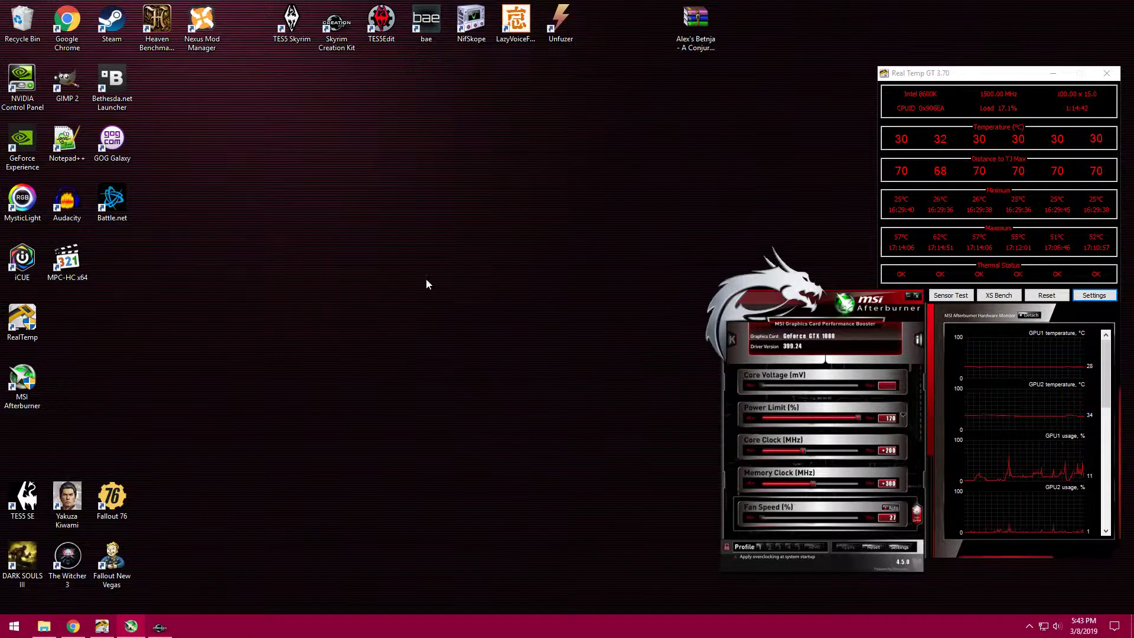
{"action": "right_click", "coordinate": [253, 243]}
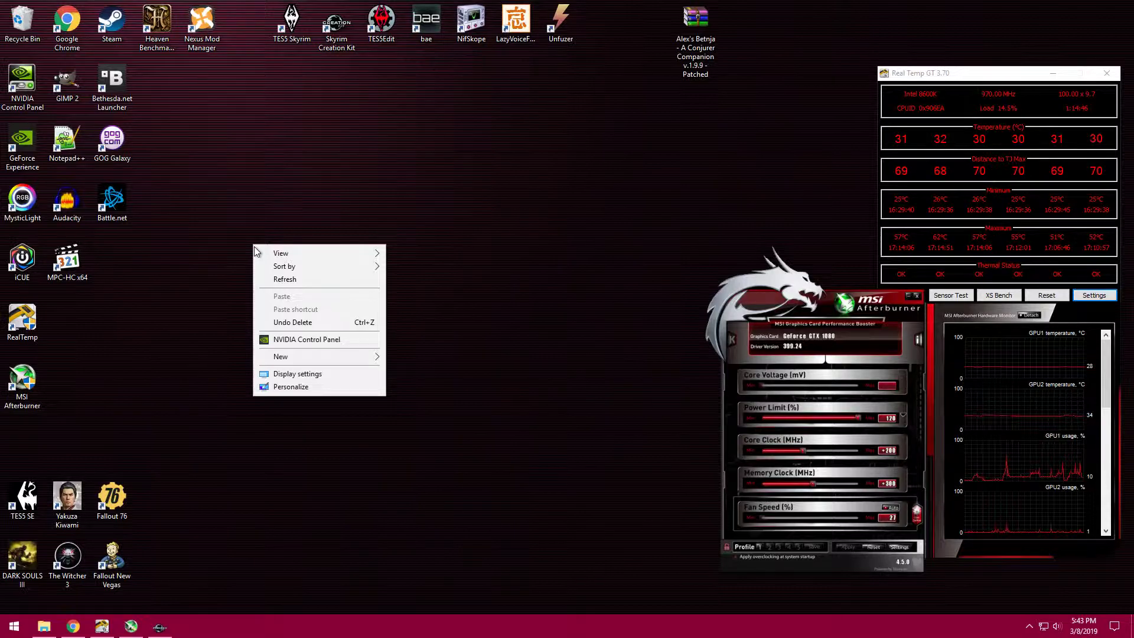
{"action": "left_click", "coordinate": [212, 267]}
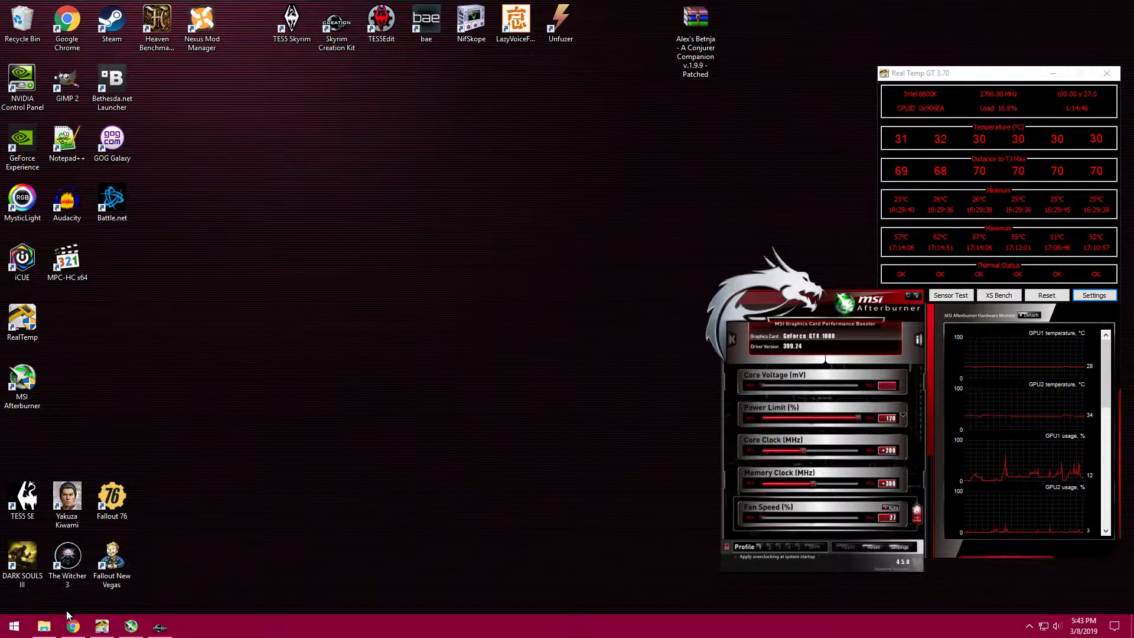
- Bring File Explorer back, go up to the Skyrim folder, and dock its window to the right half of the desktop
{"action": "left_click", "coordinate": [44, 626]}
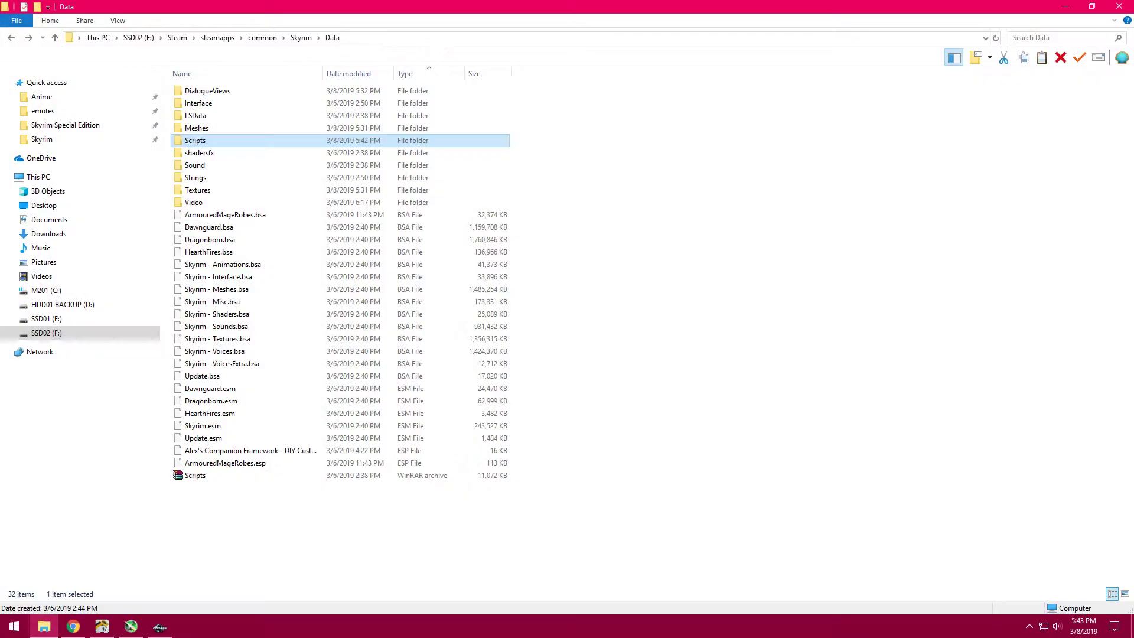
{"action": "left_click", "coordinate": [301, 37]}
{"action": "left_click_drag", "start_coordinate": [371, 5], "coordinate": [1133, 125]}
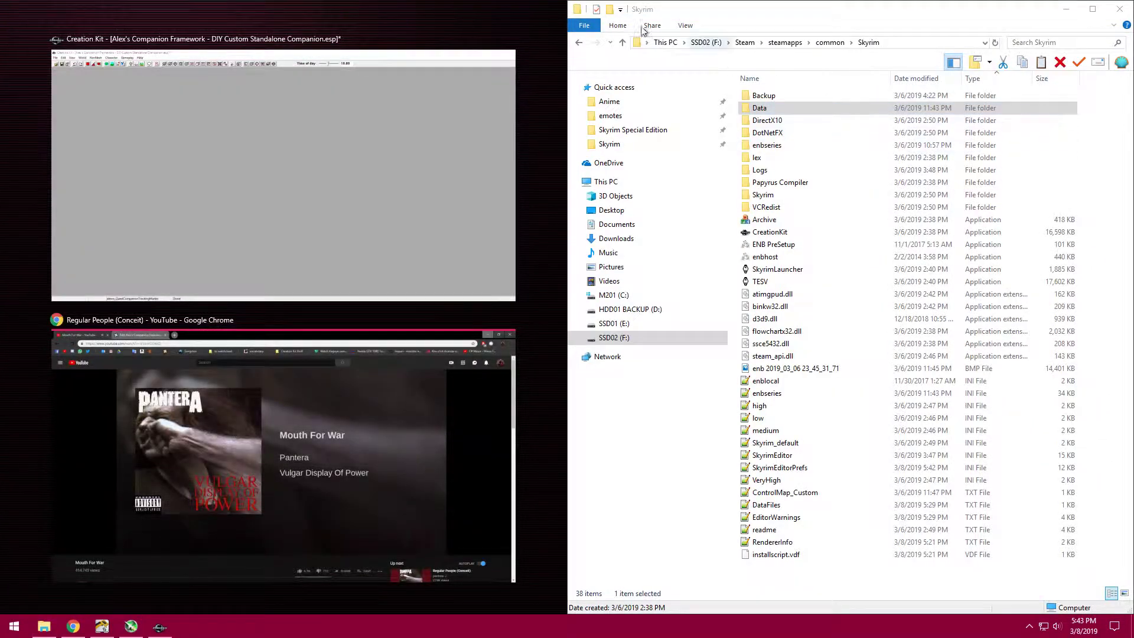
{"action": "left_click", "coordinate": [533, 4]}
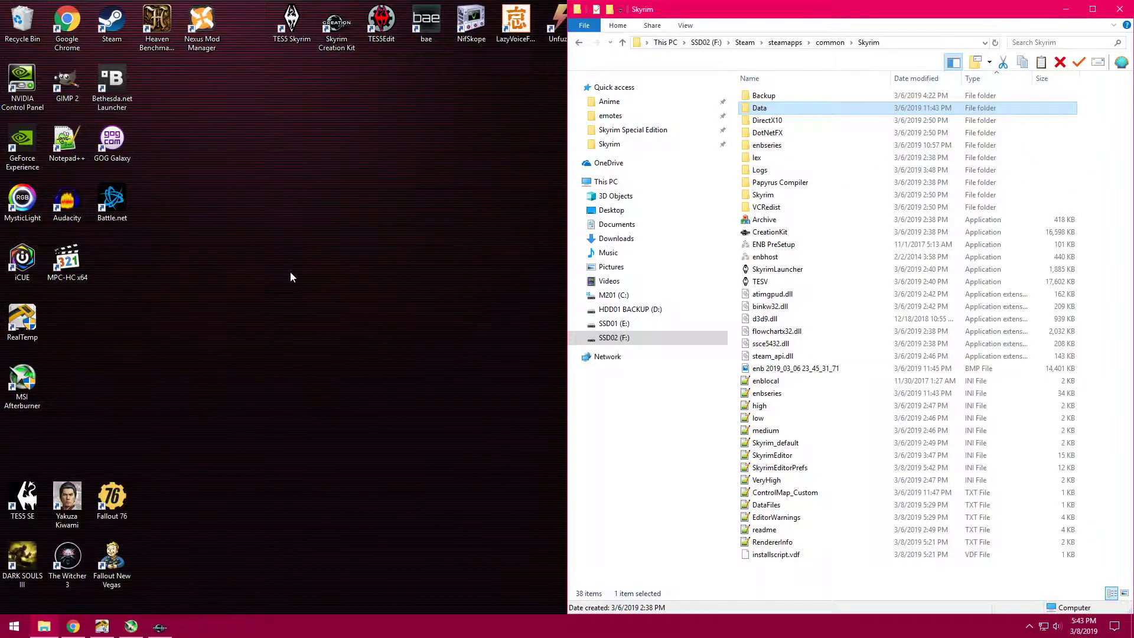
- Create a folder named Data in the free area of the desktop
{"action": "right_click", "coordinate": [277, 288]}
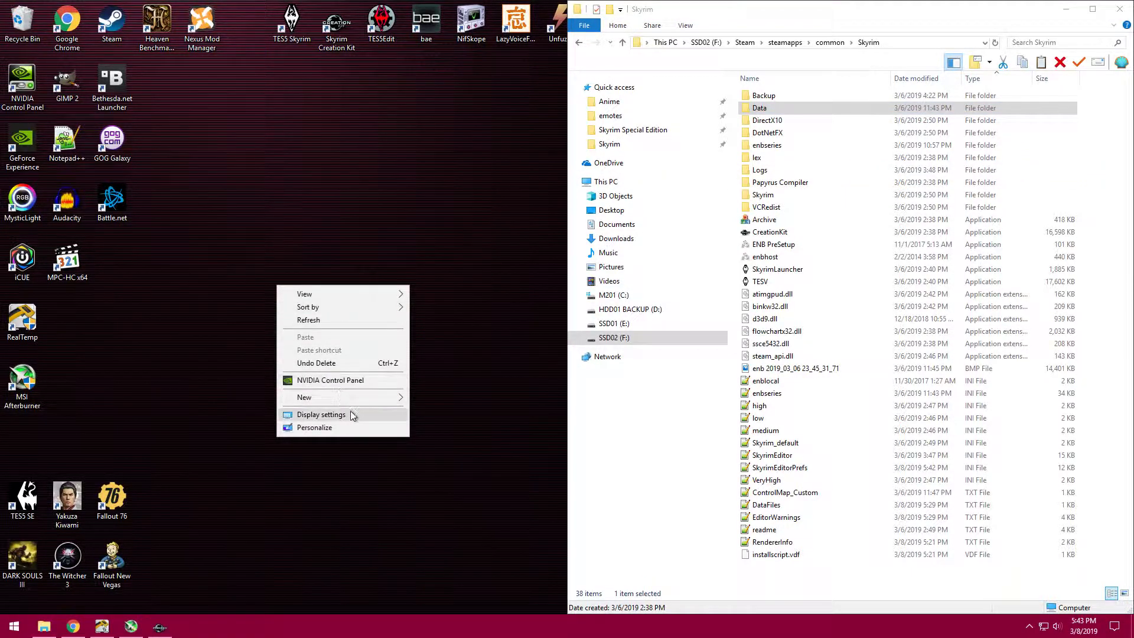
{"action": "mouse_move", "coordinate": [352, 399]}
{"action": "left_click", "coordinate": [438, 399]}
{"action": "type", "text": "Data"}
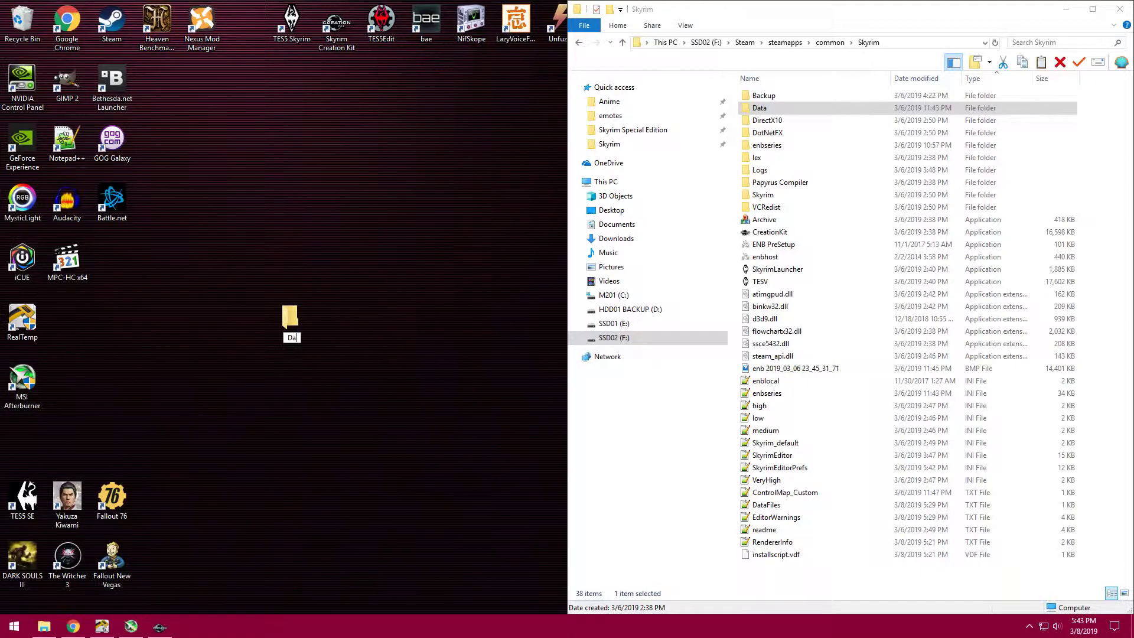
{"action": "key", "text": "Return"}
{"action": "left_click_drag", "start_coordinate": [292, 322], "coordinate": [258, 260]}
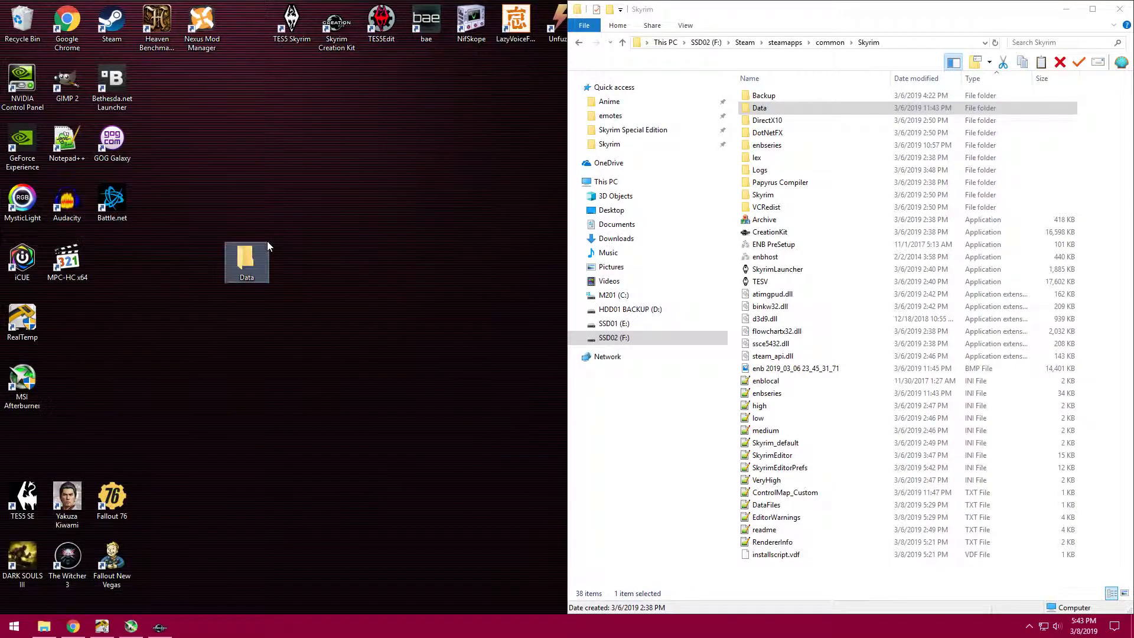
- Open the new desktop Data folder docked to the left half, and open Skyrim's Data folder in the other window
{"action": "double_click", "coordinate": [258, 260]}
{"action": "left_click_drag", "start_coordinate": [385, 11], "coordinate": [0, 192]}
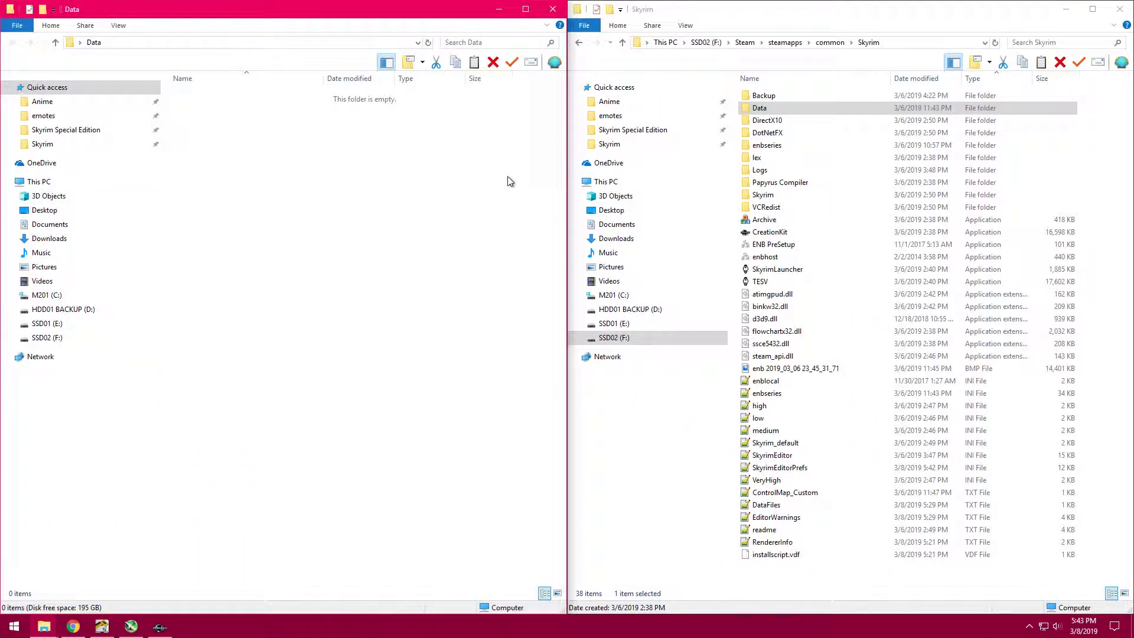
{"action": "double_click", "coordinate": [838, 111]}
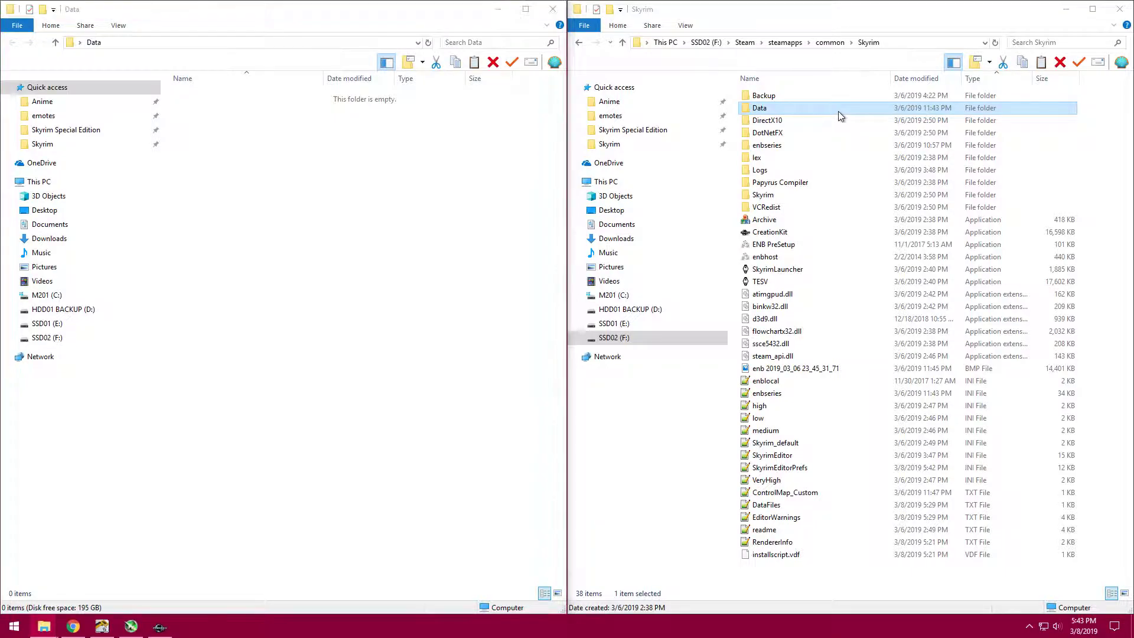
{"action": "left_click", "coordinate": [300, 227]}
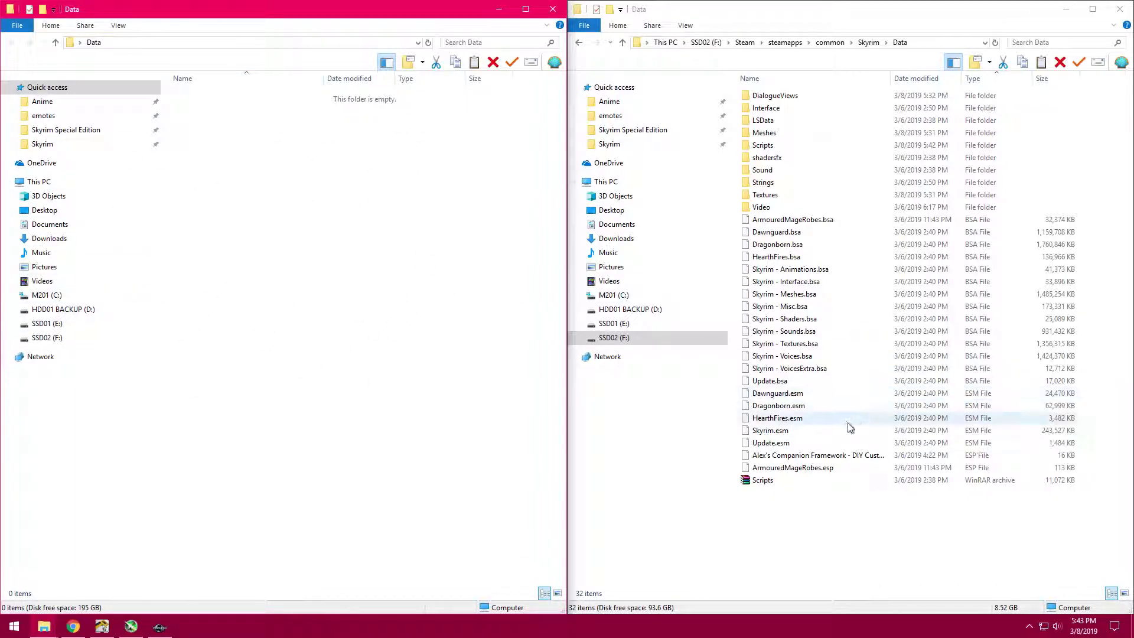
- Copy the Alex's Companion Framework - DIY Custom Standalone Companion ESP file from Skyrim's Data folder into the desktop Data folder
{"action": "left_click", "coordinate": [840, 467]}
{"action": "left_click", "coordinate": [845, 456]}
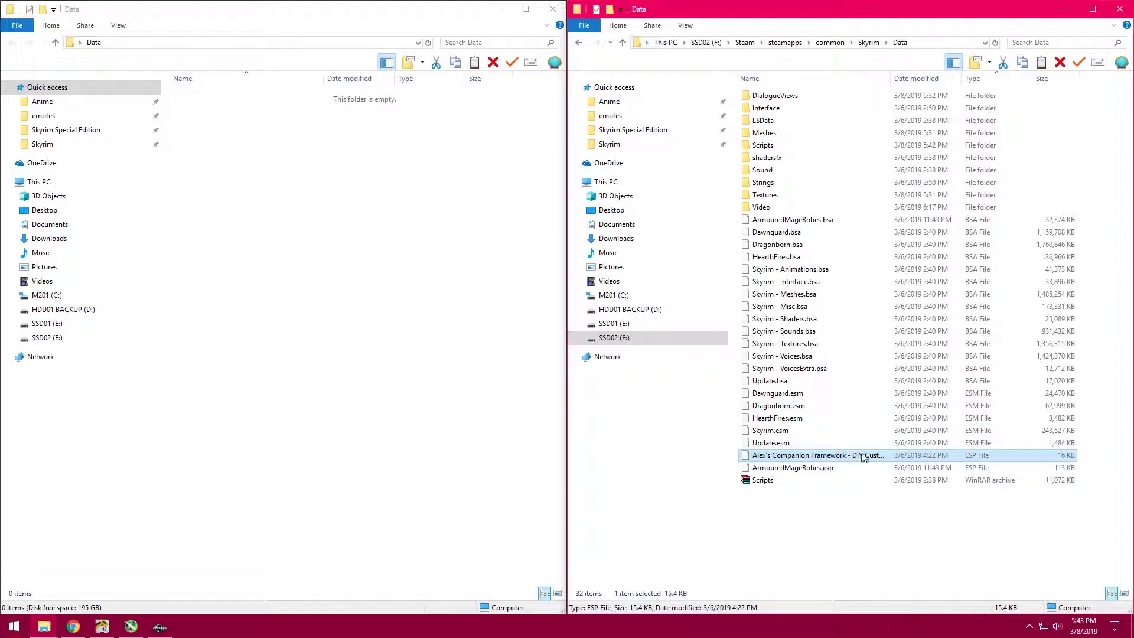
{"action": "left_click_drag", "start_coordinate": [830, 460], "coordinate": [271, 261]}
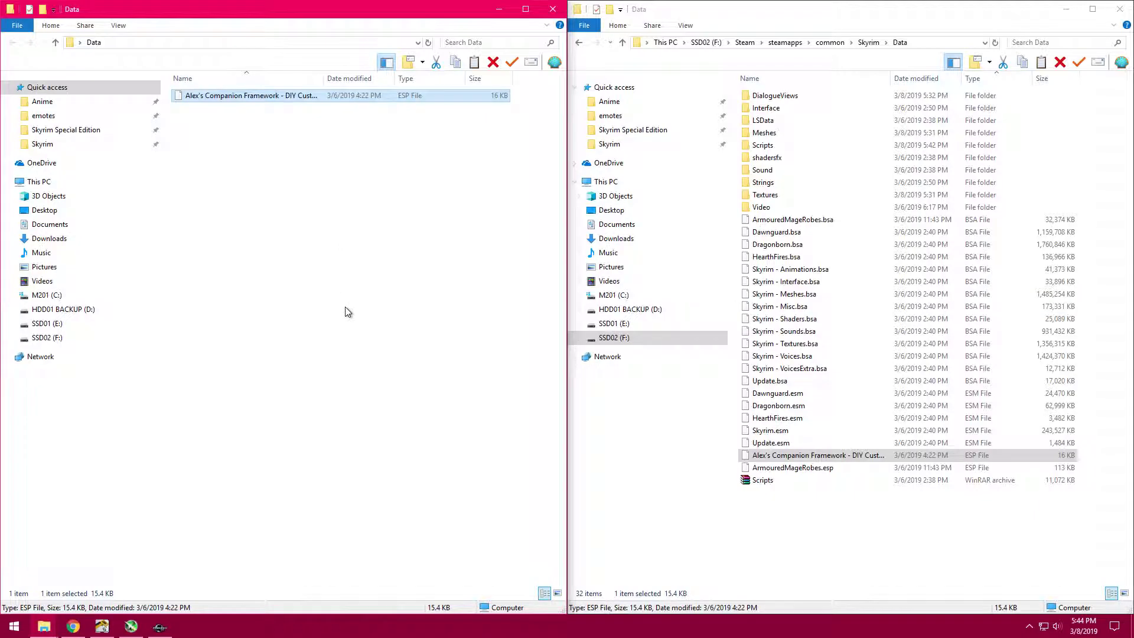
{"action": "right_click", "coordinate": [810, 458]}
{"action": "left_click", "coordinate": [843, 386]}
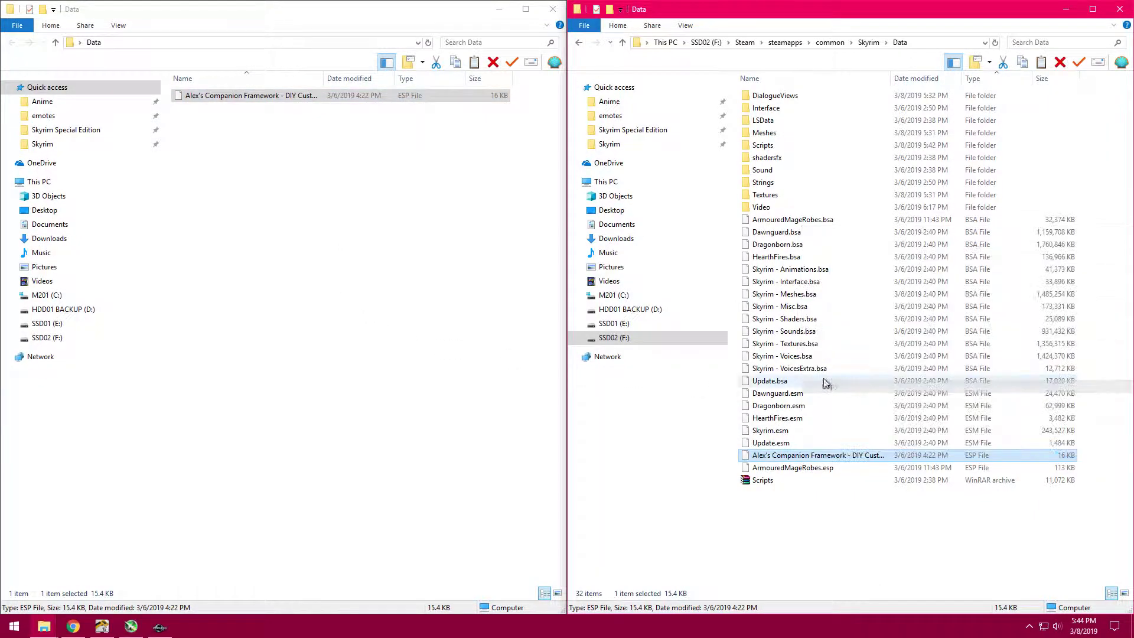
{"action": "left_click", "coordinate": [215, 271]}
{"action": "right_click", "coordinate": [214, 267]}
{"action": "left_click", "coordinate": [384, 221]}
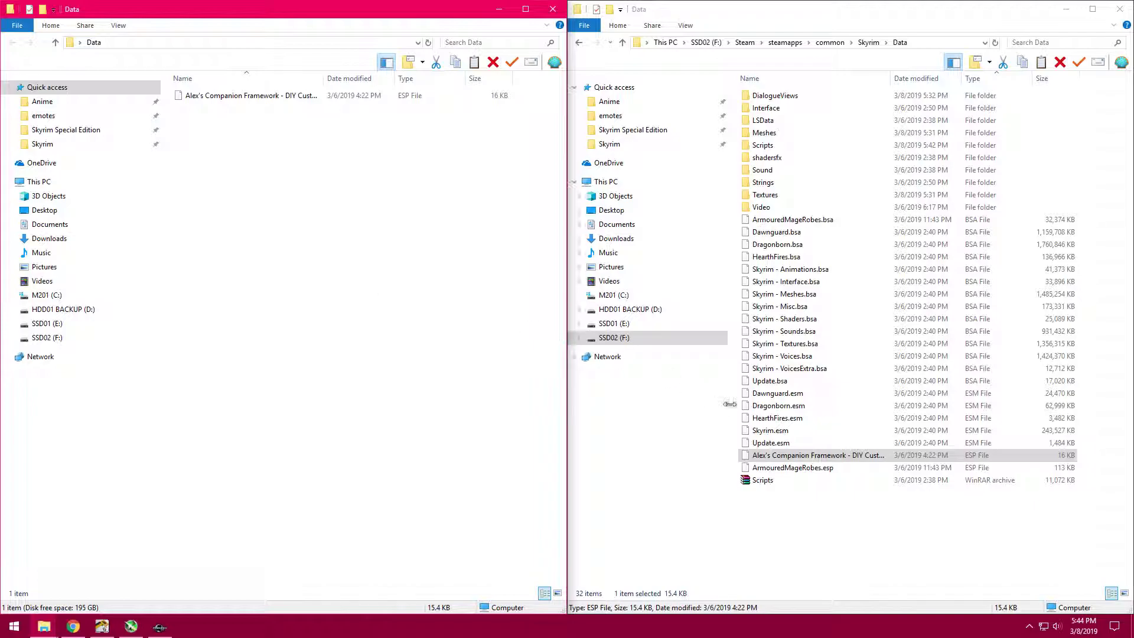
{"action": "right_click", "coordinate": [816, 454]}
{"action": "left_click", "coordinate": [830, 381]}
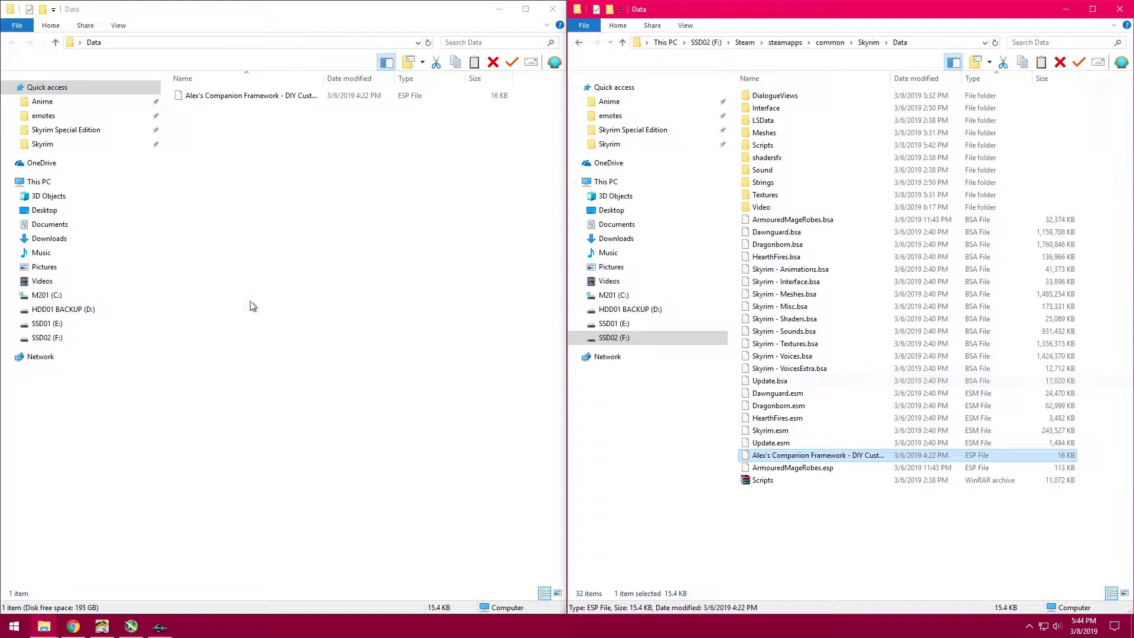
{"action": "right_click", "coordinate": [242, 303]}
{"action": "left_click", "coordinate": [341, 385]}
{"action": "left_click", "coordinate": [311, 250]}
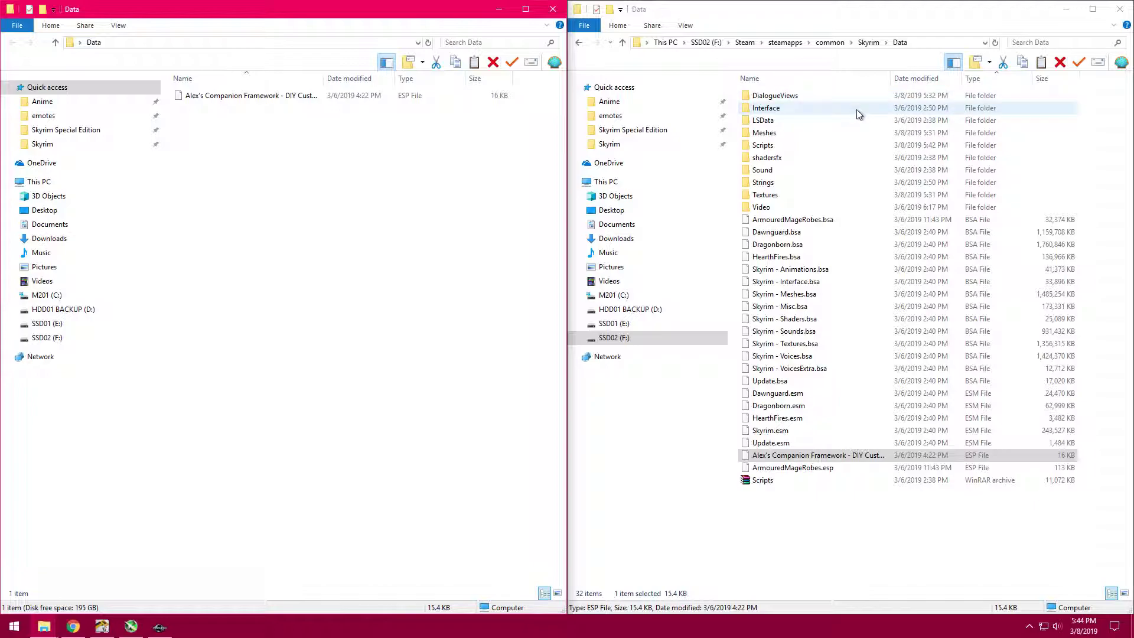
- Highlight the Meshes, Scripts, Sound and Textures folders together in Skyrim's Data folder
{"action": "left_click", "coordinate": [844, 131]}
{"action": "left_click", "coordinate": [834, 145], "text": "ctrl"}
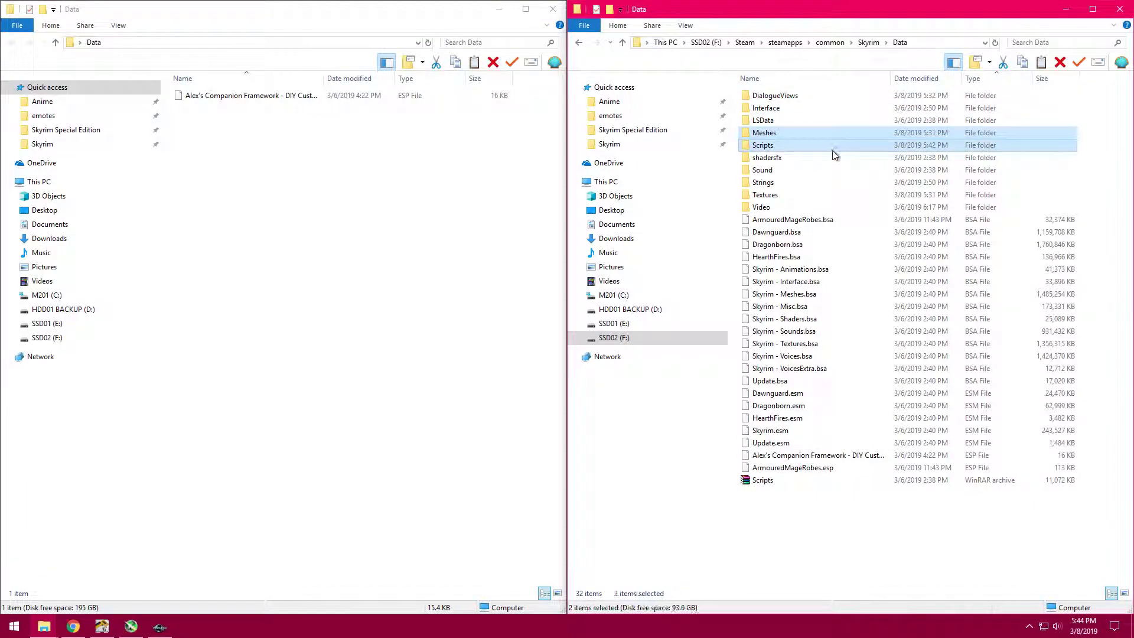
{"action": "left_click", "coordinate": [831, 169], "text": "ctrl"}
{"action": "left_click", "coordinate": [822, 195], "text": "ctrl"}
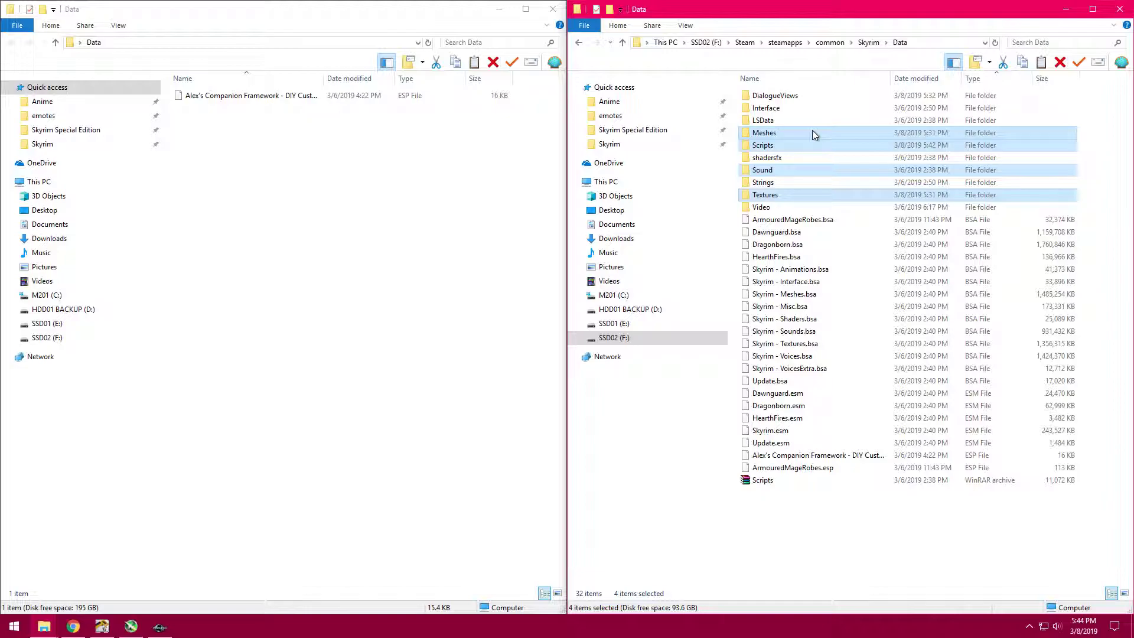
{"action": "left_click", "coordinate": [822, 100], "text": "ctrl"}
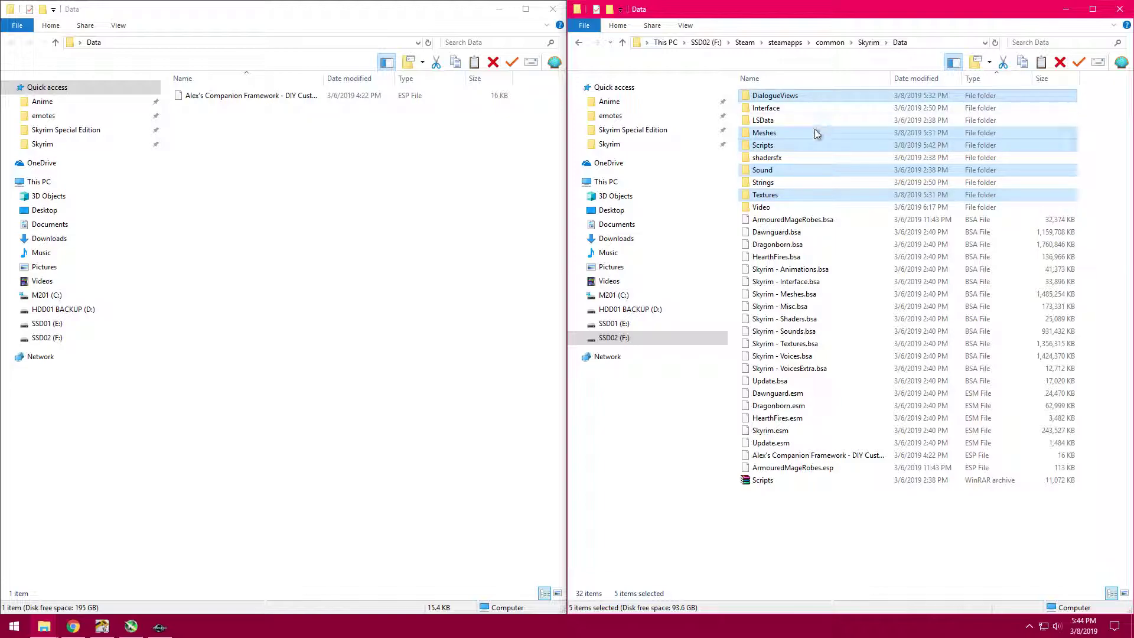
{"action": "left_click", "coordinate": [818, 95], "text": "ctrl"}
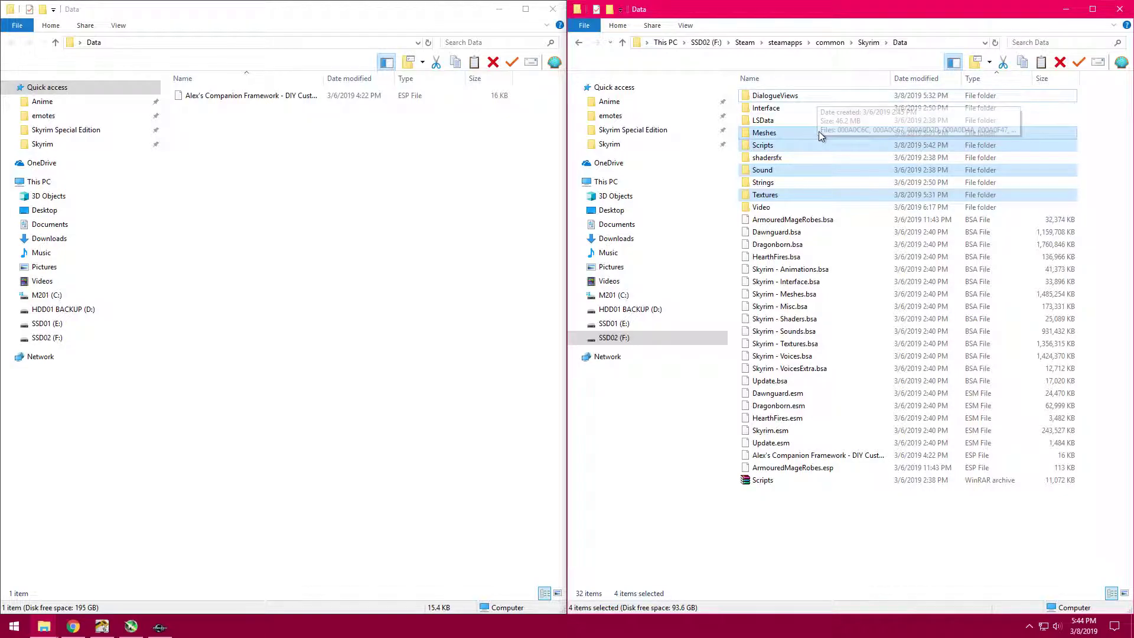
- Create a folder named Meshes in the desktop Data folder
{"action": "right_click", "coordinate": [286, 220]}
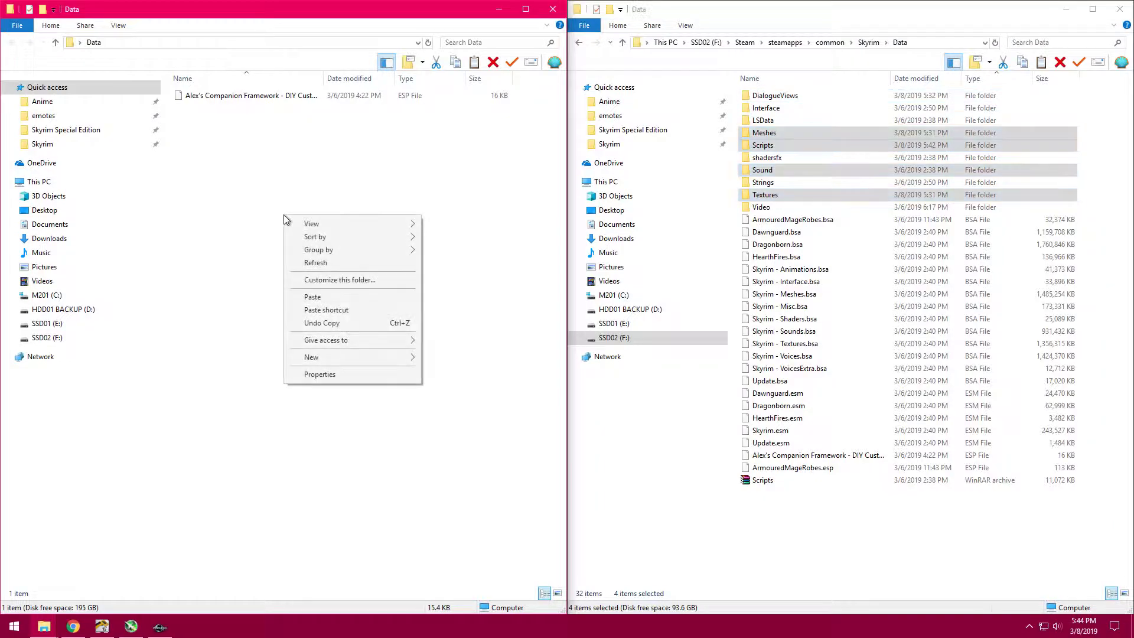
{"action": "mouse_move", "coordinate": [337, 357]}
{"action": "left_click", "coordinate": [476, 360]}
{"action": "type", "text": "Meshes"}
{"action": "key", "text": "Return"}
- Add a Scripts folder next to the Meshes folder in the desktop Data folder
{"action": "right_click", "coordinate": [306, 307]}
{"action": "mouse_move", "coordinate": [369, 443]}
{"action": "left_click", "coordinate": [472, 445]}
{"action": "type", "text": "Scr"}
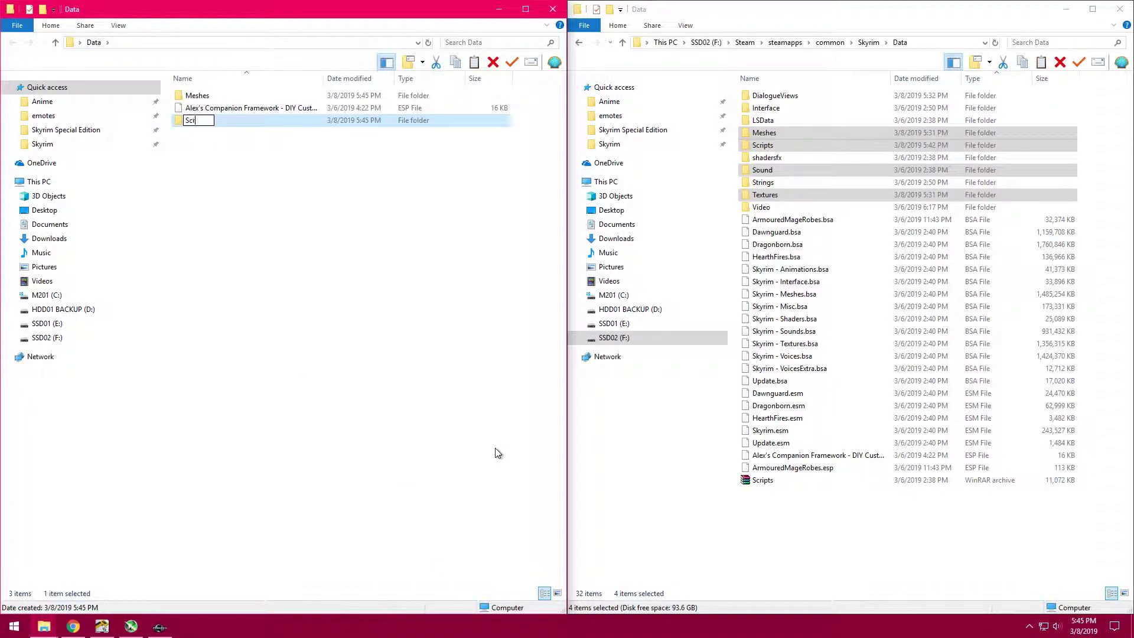
{"action": "type", "text": "ipts"}
{"action": "key", "text": "Return"}
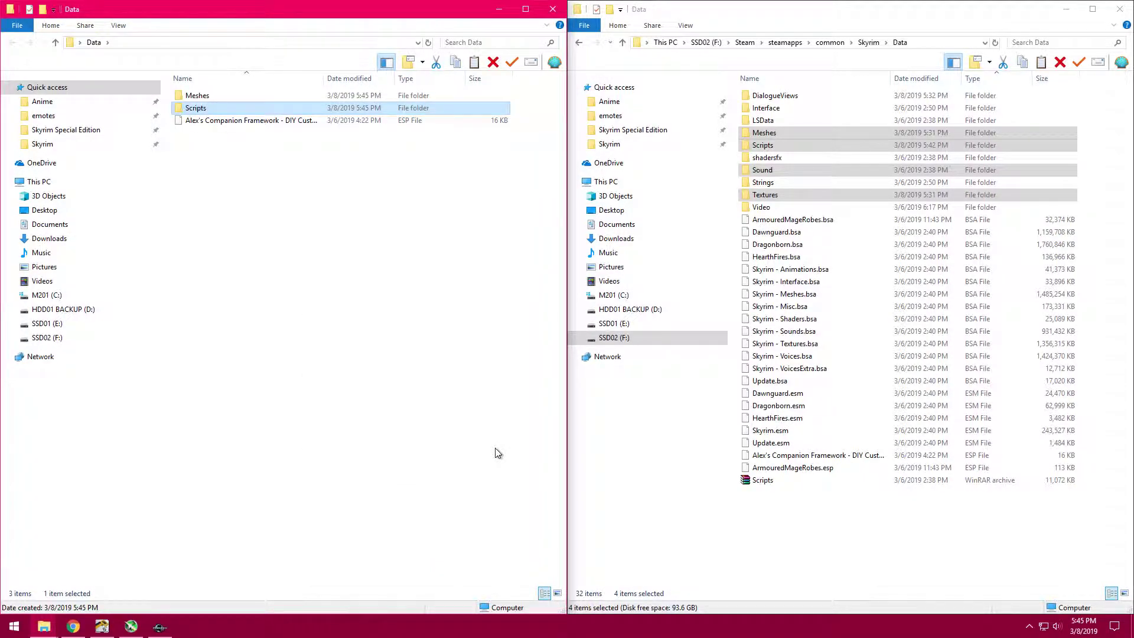
- Create a folder named Sound in the desktop Data folder
{"action": "right_click", "coordinate": [362, 353]}
{"action": "mouse_move", "coordinate": [437, 499]}
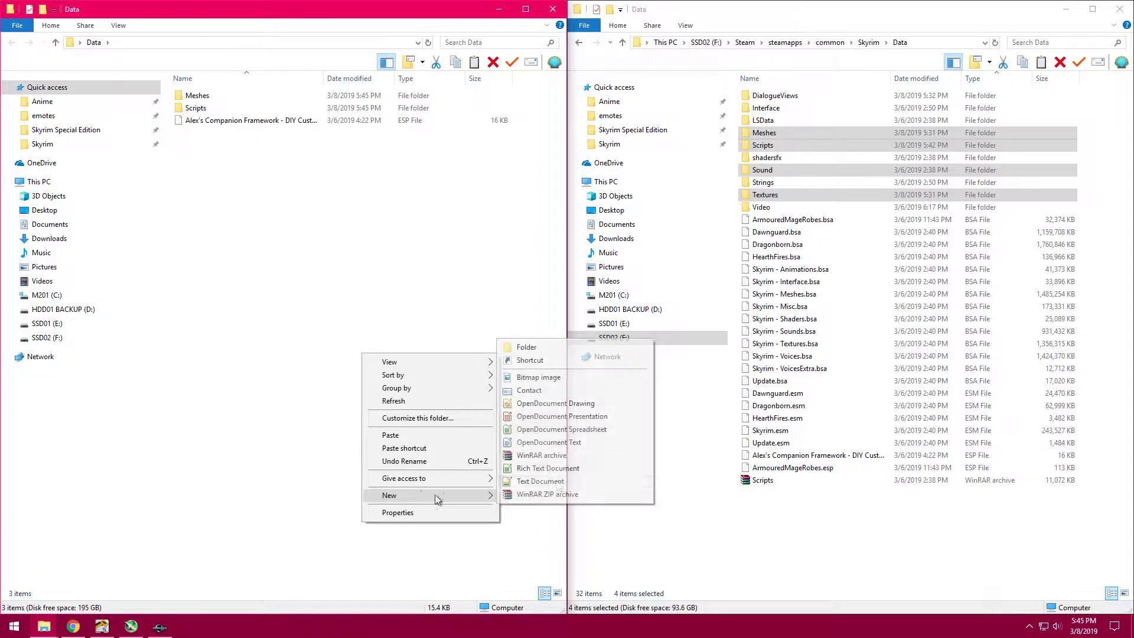
{"action": "left_click", "coordinate": [540, 348]}
{"action": "type", "text": "Sound"}
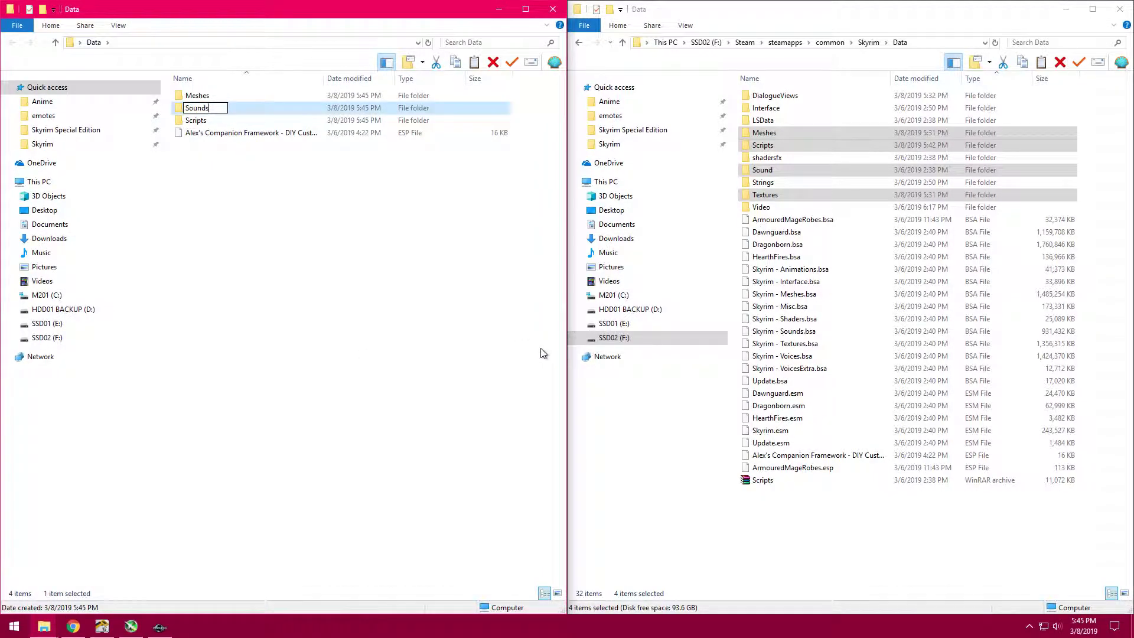
{"action": "key", "text": "Return"}
- Add a Textures folder to the desktop Data folder
{"action": "right_click", "coordinate": [352, 292]}
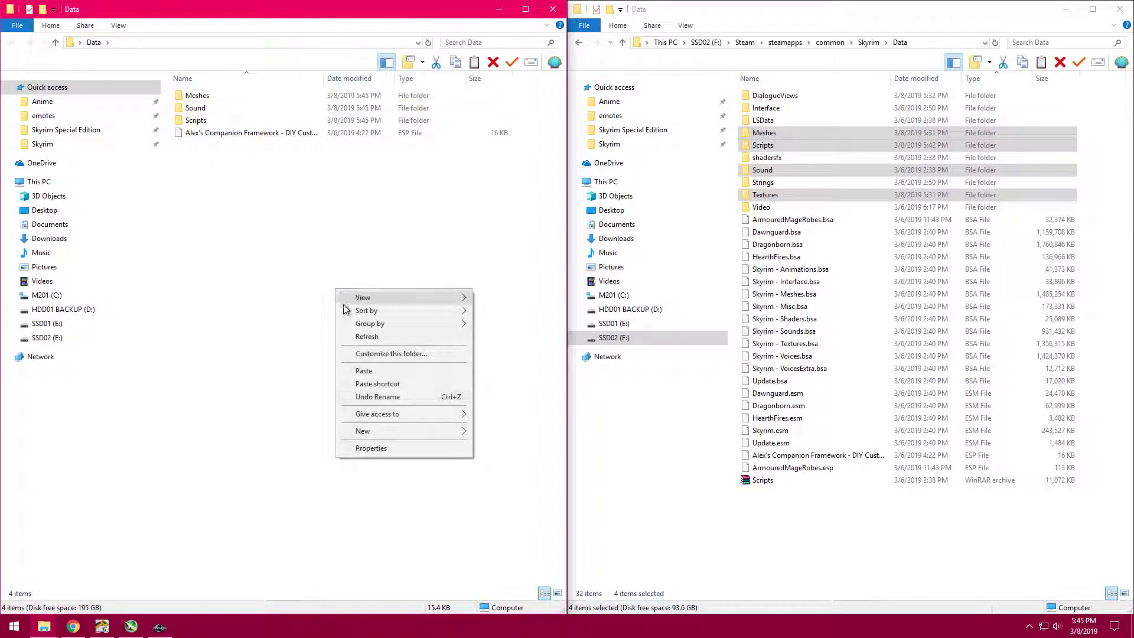
{"action": "mouse_move", "coordinate": [394, 428]}
{"action": "left_click", "coordinate": [579, 430]}
{"action": "type", "text": "Textures"}
{"action": "key", "text": "Return"}
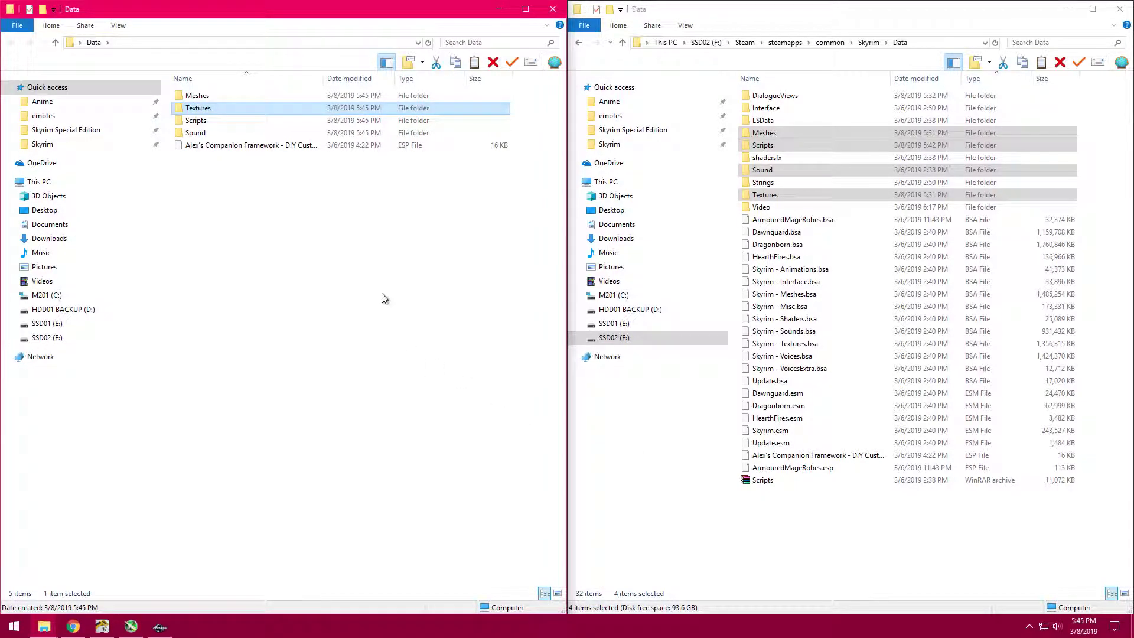
- Widen the Name column in the desktop Data folder and review the four new folders beside the ESP file
{"action": "left_click", "coordinate": [305, 227]}
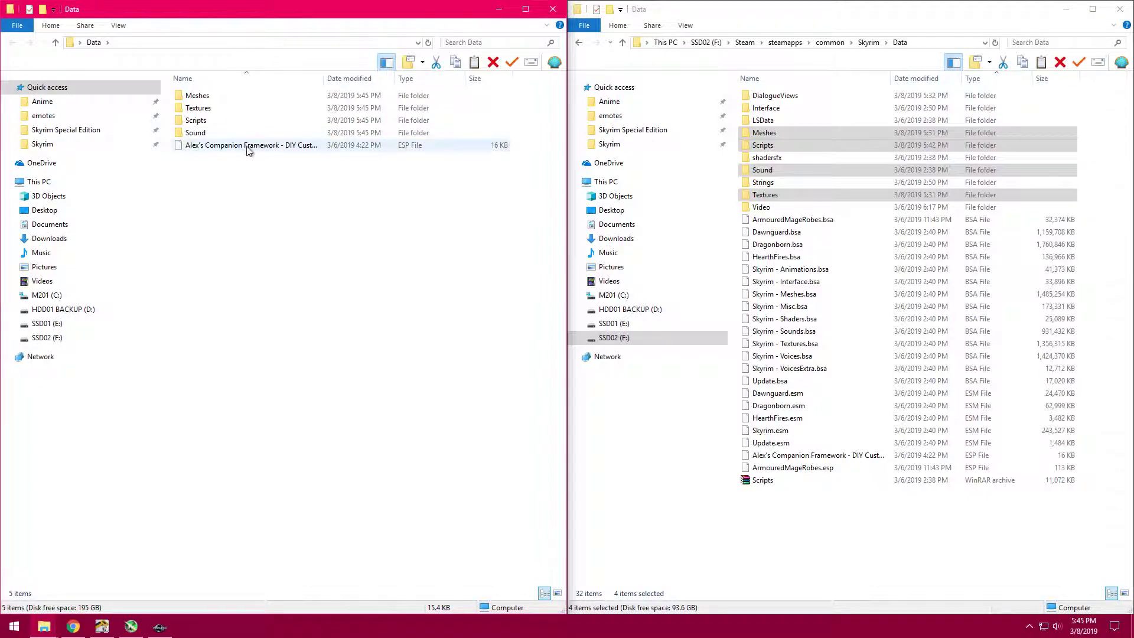
{"action": "double_click", "coordinate": [325, 75]}
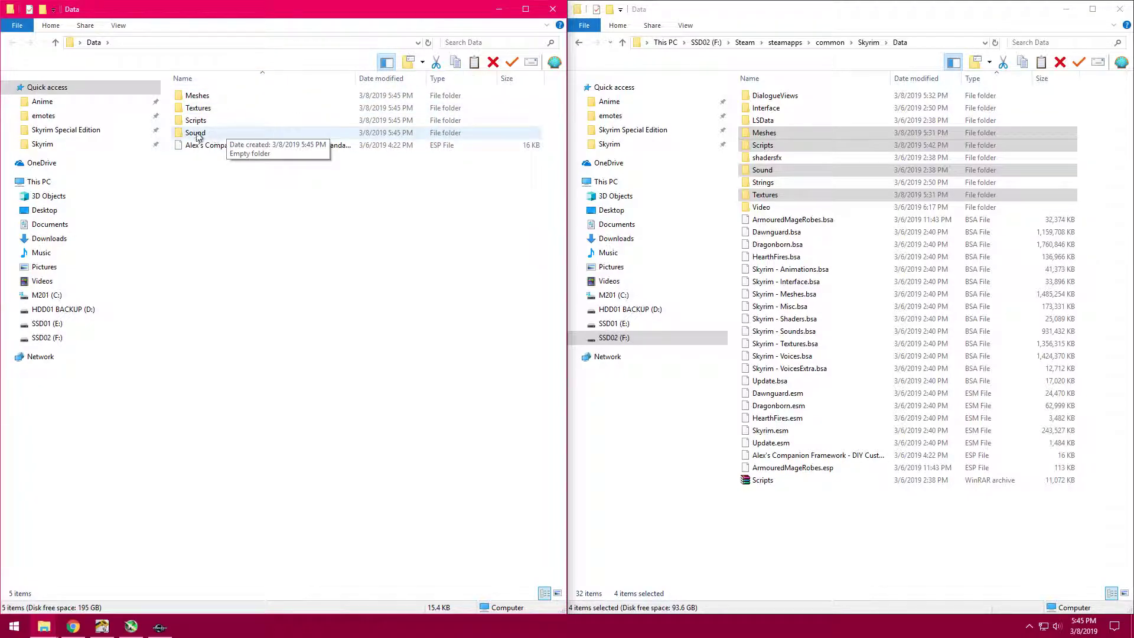
{"action": "left_click_drag", "start_coordinate": [171, 129], "coordinate": [231, 98]}
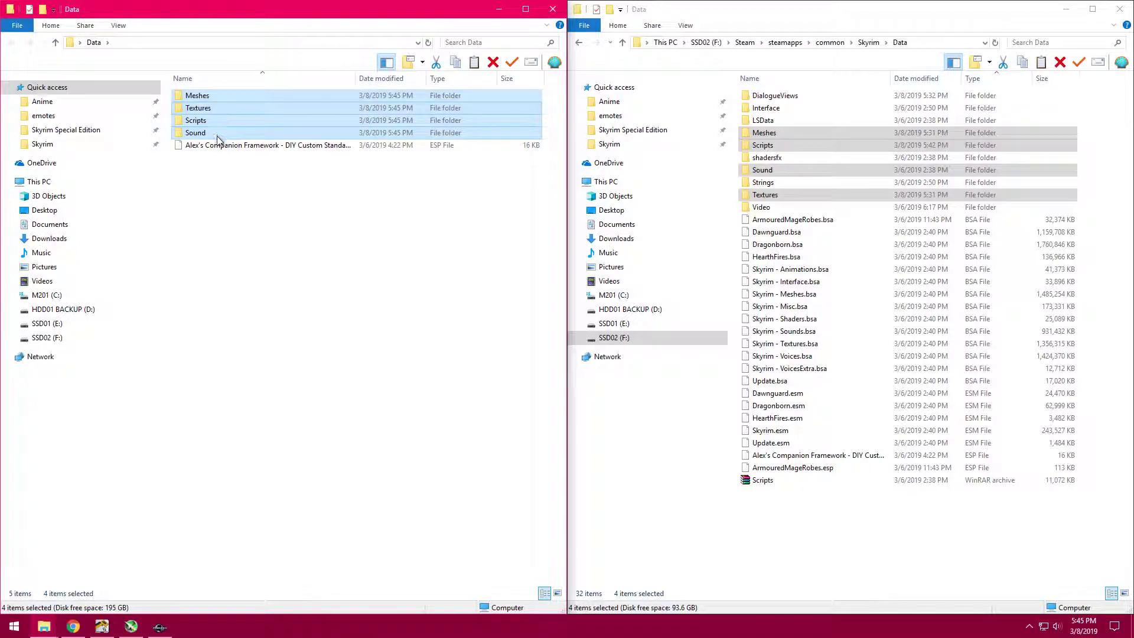
{"action": "left_click", "coordinate": [223, 185]}
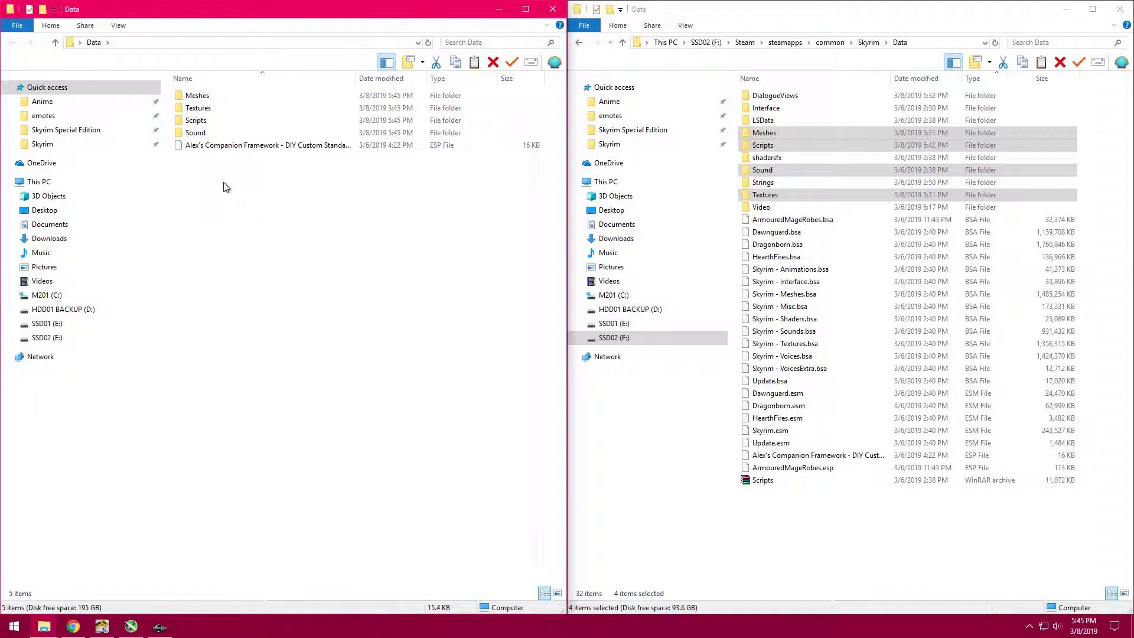
- Browse Skyrim's Meshes folder down through Actors, Character, FaceGenData and FaceGeom to the companion's .esp folder and examine its NIF file
{"action": "left_click", "coordinate": [247, 94]}
{"action": "left_click", "coordinate": [809, 132]}
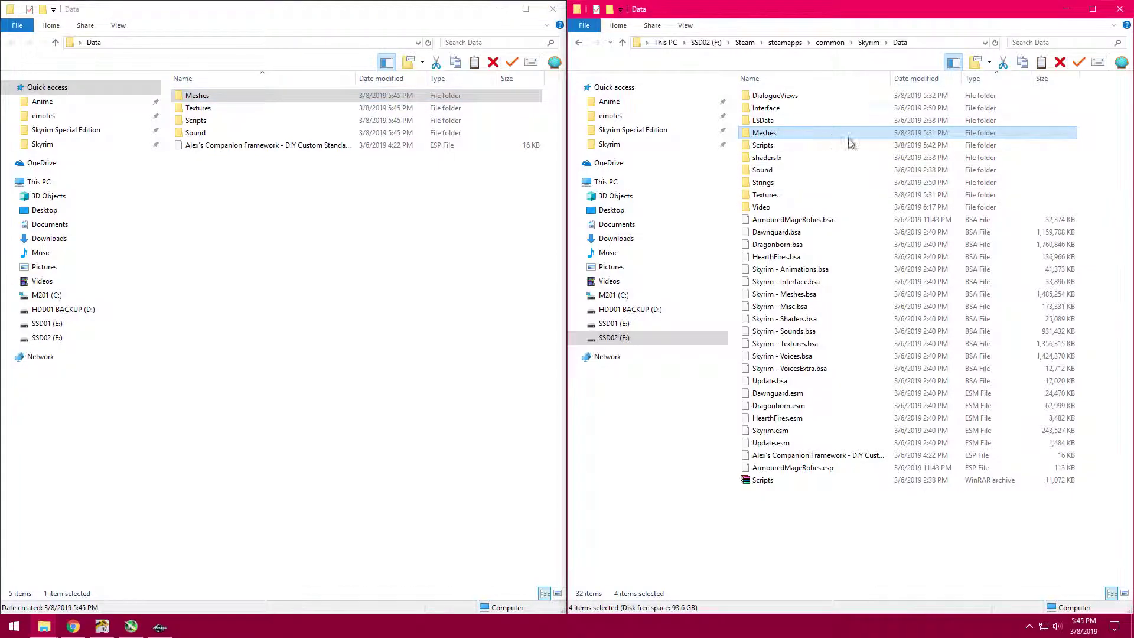
{"action": "double_click", "coordinate": [820, 133]}
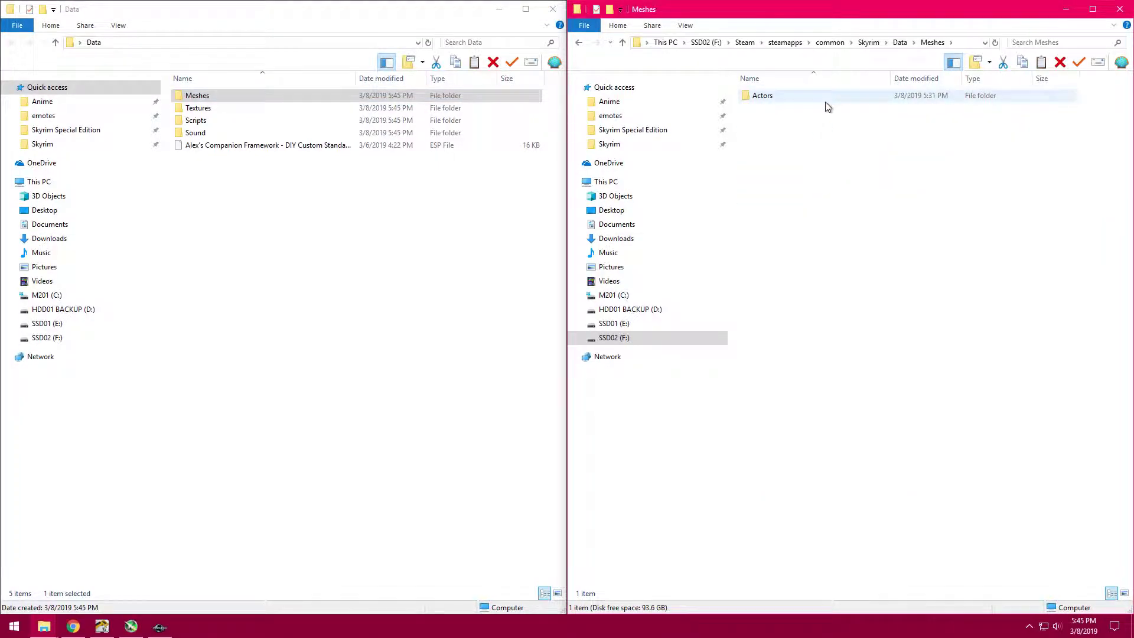
{"action": "double_click", "coordinate": [804, 97]}
{"action": "double_click", "coordinate": [804, 98]}
{"action": "double_click", "coordinate": [804, 98]}
{"action": "double_click", "coordinate": [803, 98]}
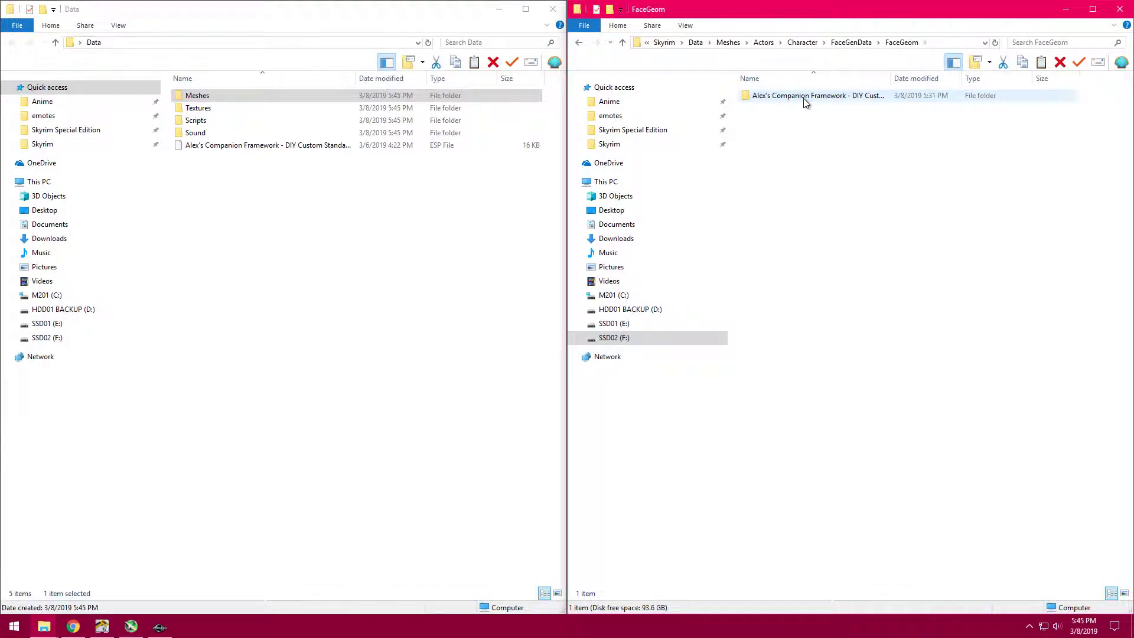
{"action": "left_click_drag", "start_coordinate": [891, 77], "coordinate": [959, 70]}
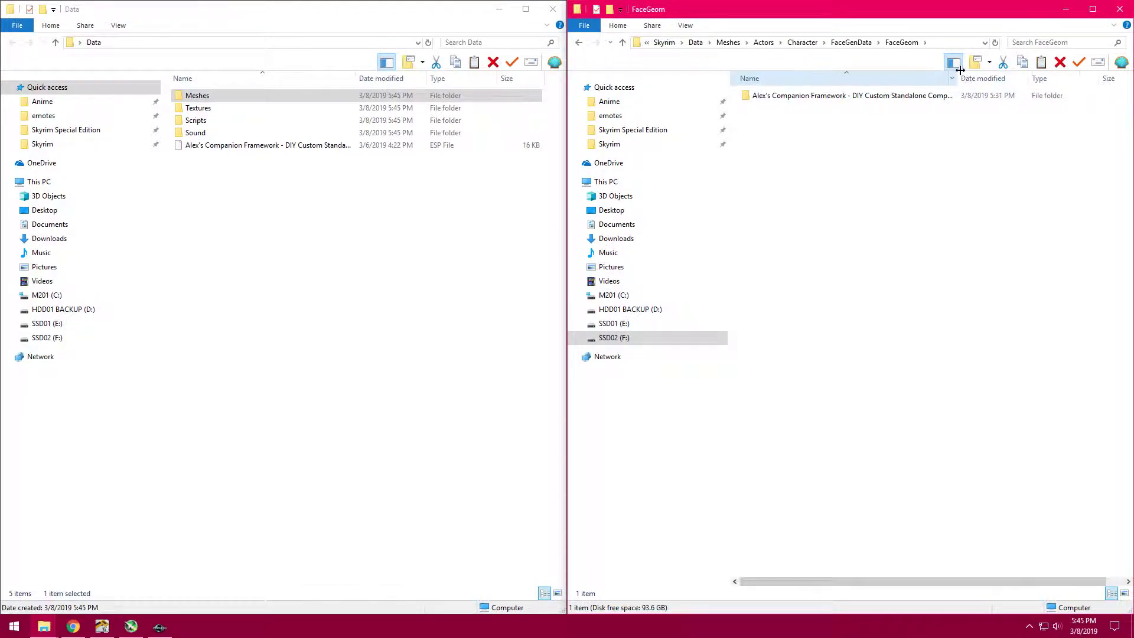
{"action": "double_click", "coordinate": [849, 96]}
{"action": "left_click", "coordinate": [801, 98]}
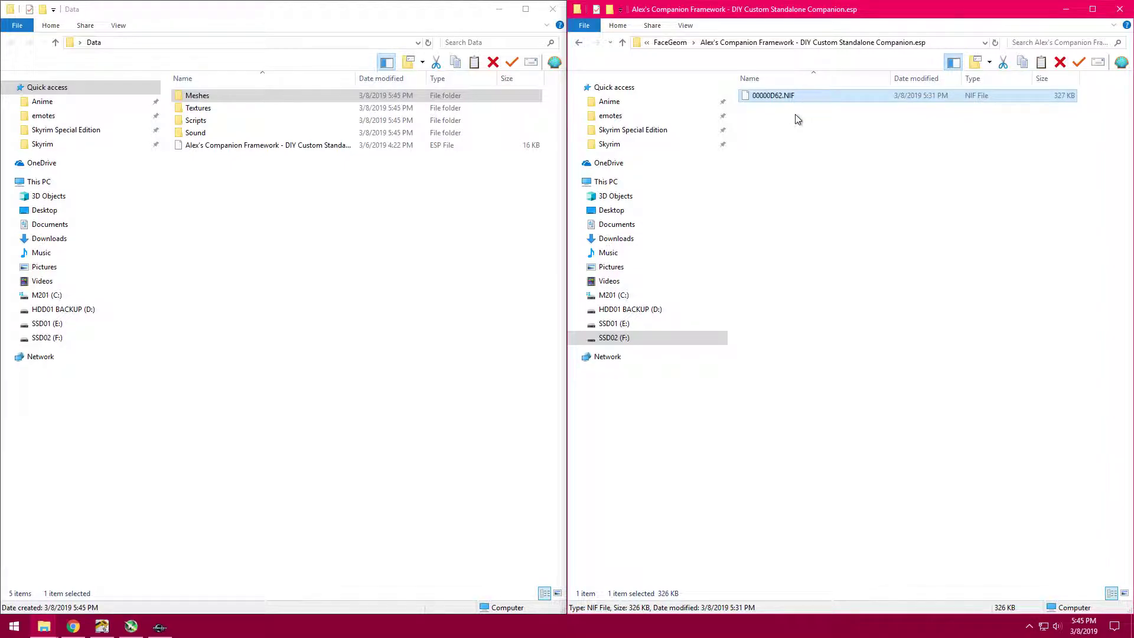
- Copy the Actors folder from Skyrim's Meshes folder into the Meshes folder of the desktop Data folder
{"action": "key", "text": "BackSpace"}
{"action": "key", "text": "BackSpace"}
{"action": "key", "text": "BackSpace"}
{"action": "key", "text": "BackSpace"}
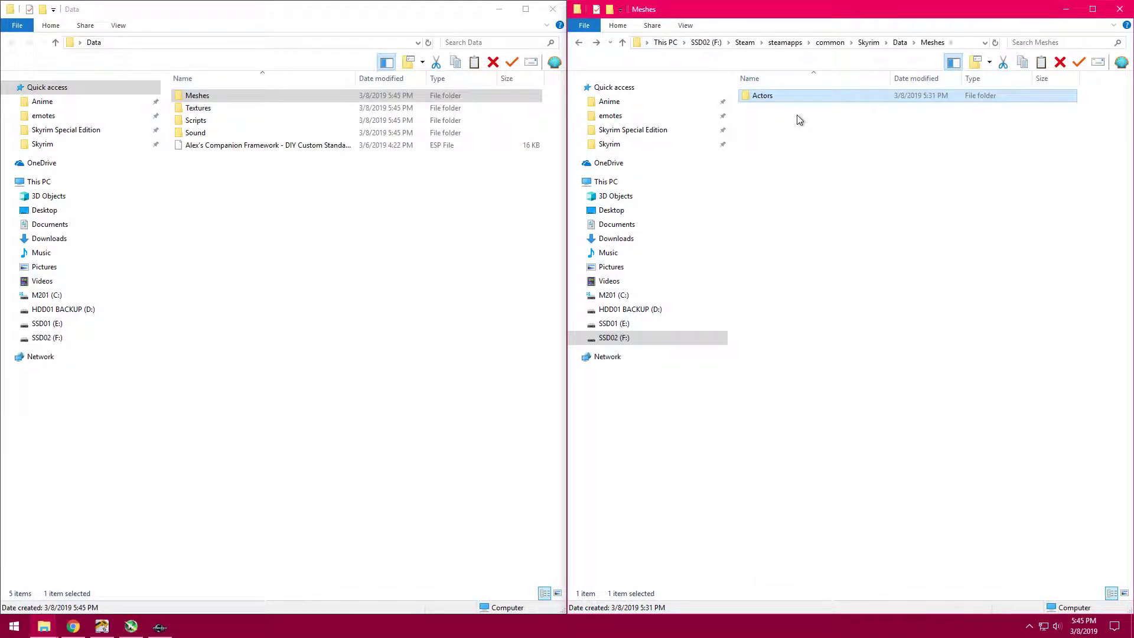
{"action": "key", "text": "BackSpace"}
{"action": "double_click", "coordinate": [796, 115]}
{"action": "left_click", "coordinate": [785, 96]}
{"action": "right_click", "coordinate": [785, 98]}
{"action": "left_click", "coordinate": [813, 319]}
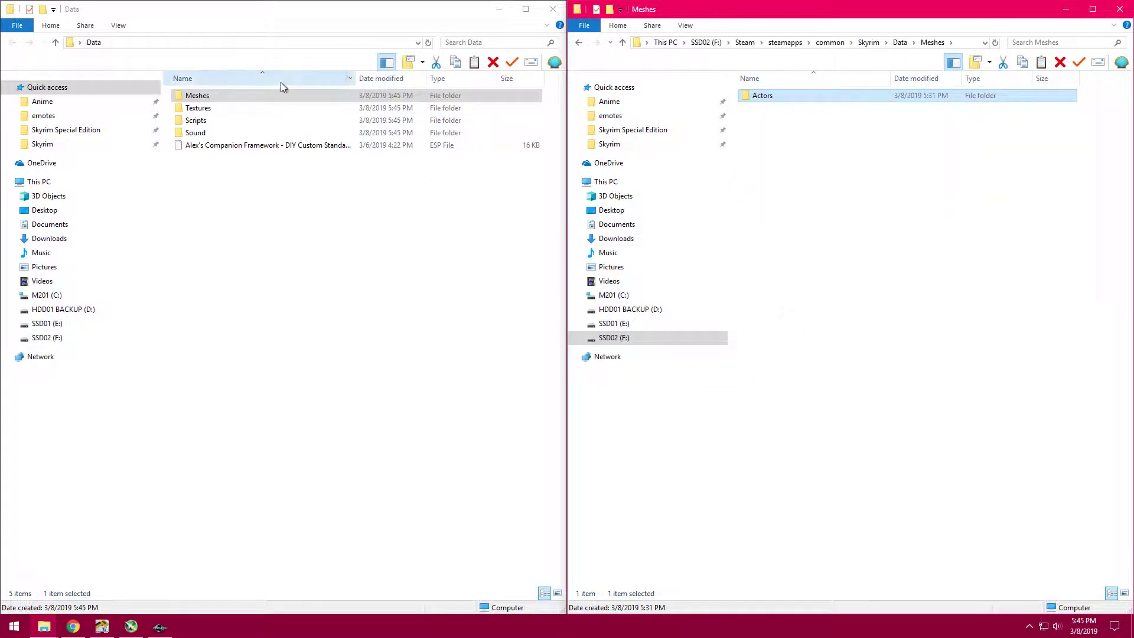
{"action": "left_click", "coordinate": [275, 94]}
{"action": "double_click", "coordinate": [274, 94]}
{"action": "right_click", "coordinate": [263, 208]}
{"action": "left_click", "coordinate": [315, 287]}
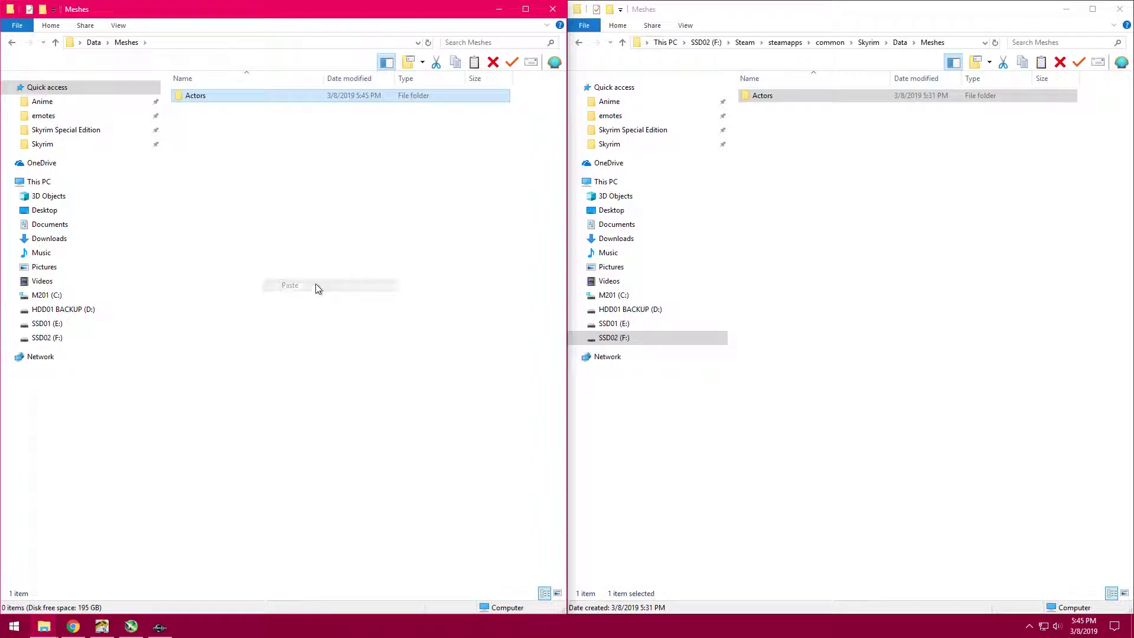
- Check the copied Actors folder structure down to the companion's NIF file, and return to the desktop Data folder
{"action": "key", "text": "BackSpace"}
{"action": "left_click_drag", "start_coordinate": [277, 234], "coordinate": [263, 82]}
{"action": "left_click", "coordinate": [269, 185]}
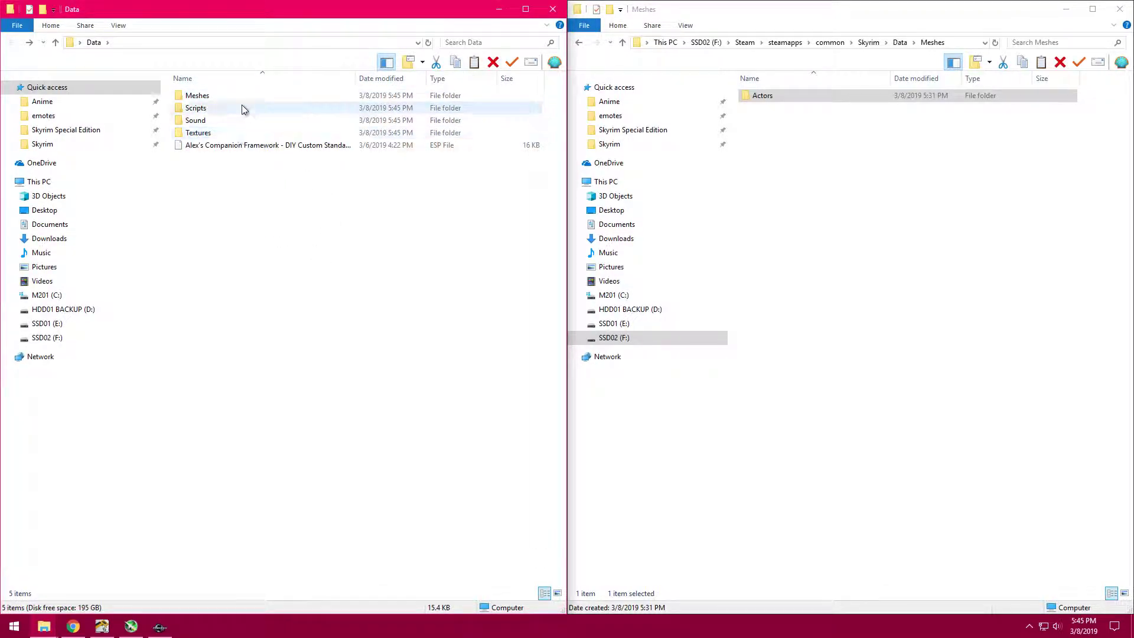
{"action": "double_click", "coordinate": [241, 95]}
{"action": "double_click", "coordinate": [243, 94]}
{"action": "double_click", "coordinate": [244, 94]}
{"action": "double_click", "coordinate": [243, 95]}
{"action": "double_click", "coordinate": [243, 95]}
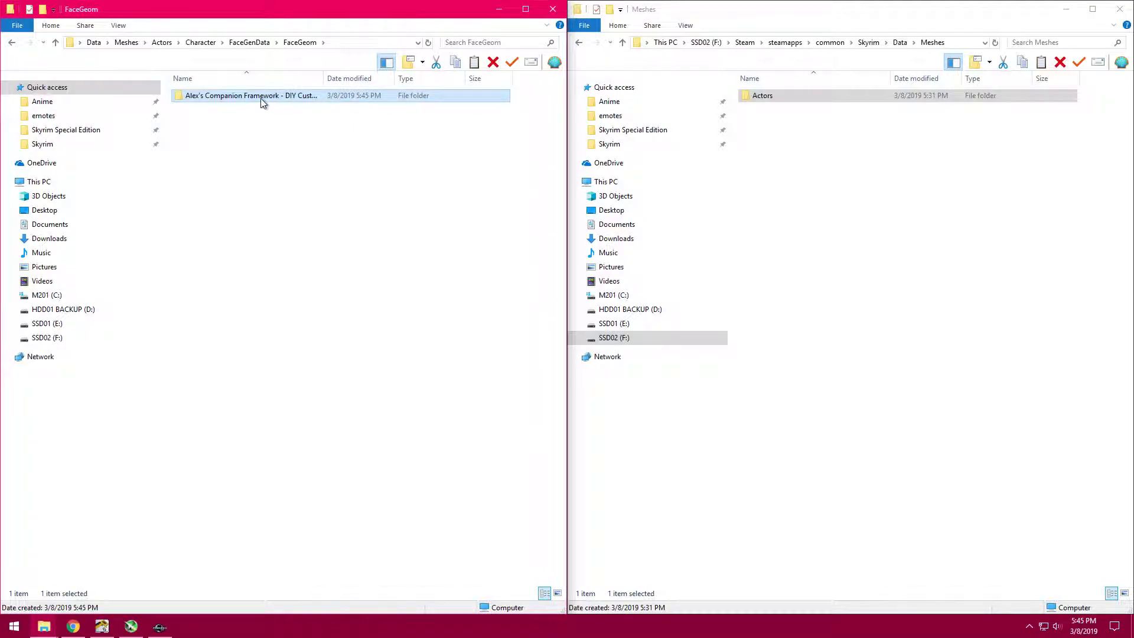
{"action": "double_click", "coordinate": [263, 100]}
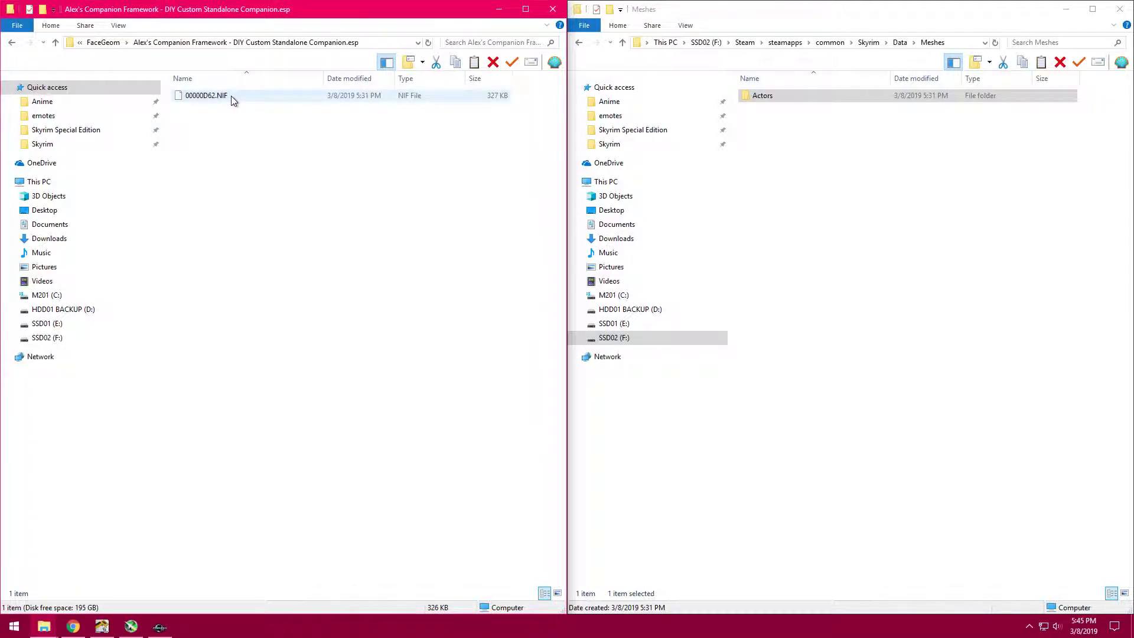
{"action": "key", "text": "BackSpace"}
{"action": "key", "text": "BackSpace"}
{"action": "key", "text": "BackSpace"}
{"action": "key", "text": "BackSpace"}
{"action": "key", "text": "BackSpace"}
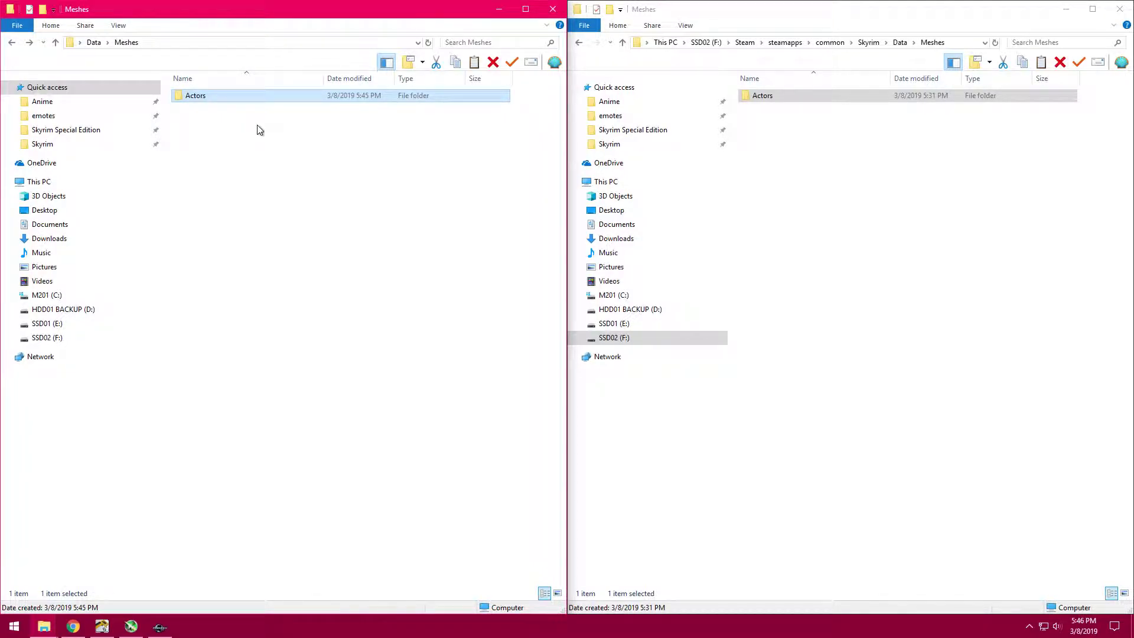
{"action": "key", "text": "BackSpace"}
- Return to Skyrim's Data folder and reopen the Meshes path down to the companion's .esp folder inside FaceGeom
{"action": "left_click", "coordinate": [827, 154]}
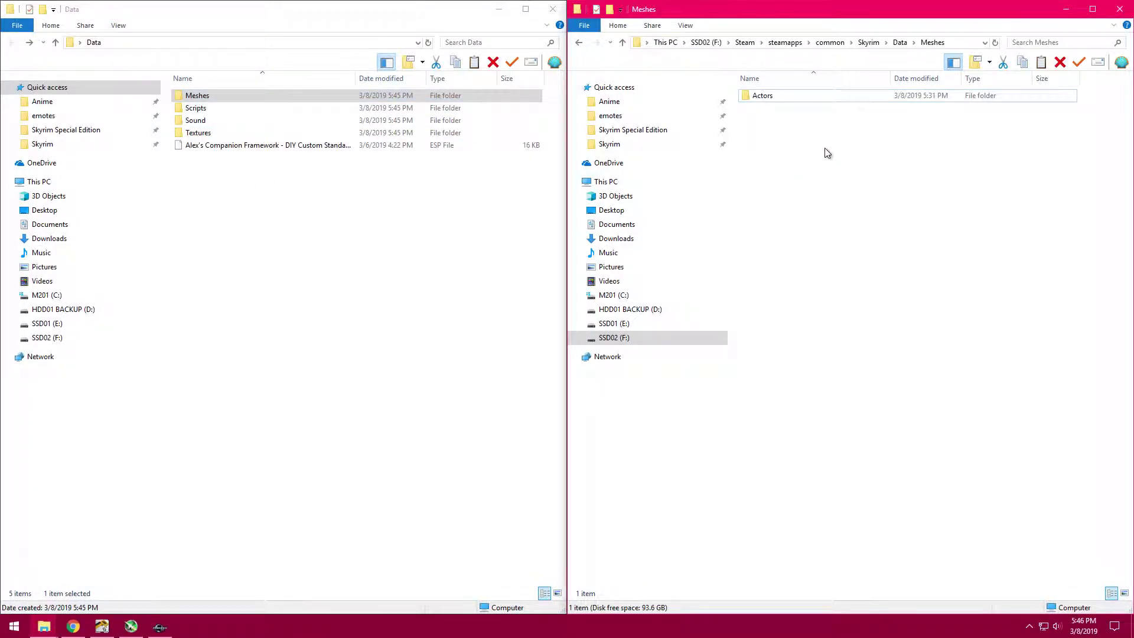
{"action": "key", "text": "BackSpace"}
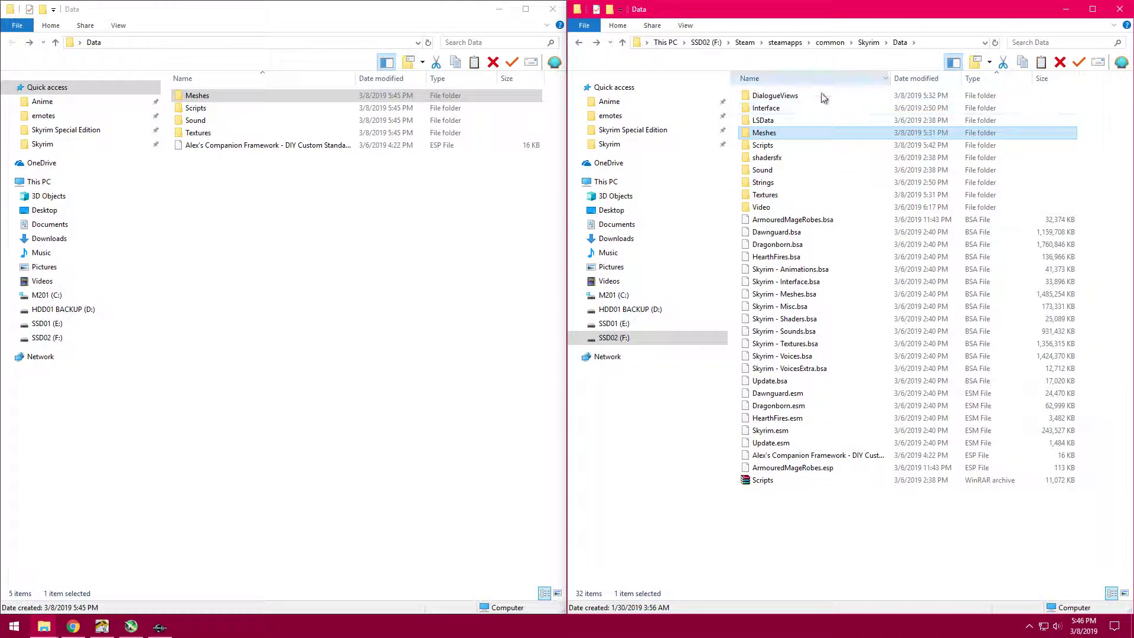
{"action": "double_click", "coordinate": [807, 133]}
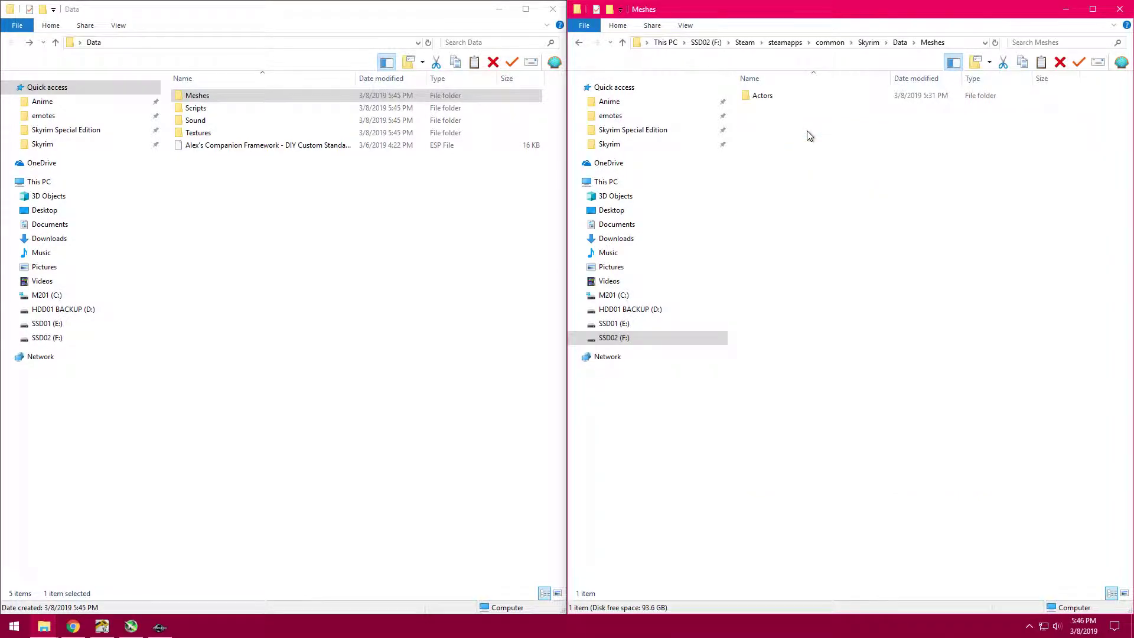
{"action": "double_click", "coordinate": [821, 95]}
{"action": "double_click", "coordinate": [821, 95]}
{"action": "double_click", "coordinate": [821, 95]}
{"action": "double_click", "coordinate": [821, 96]}
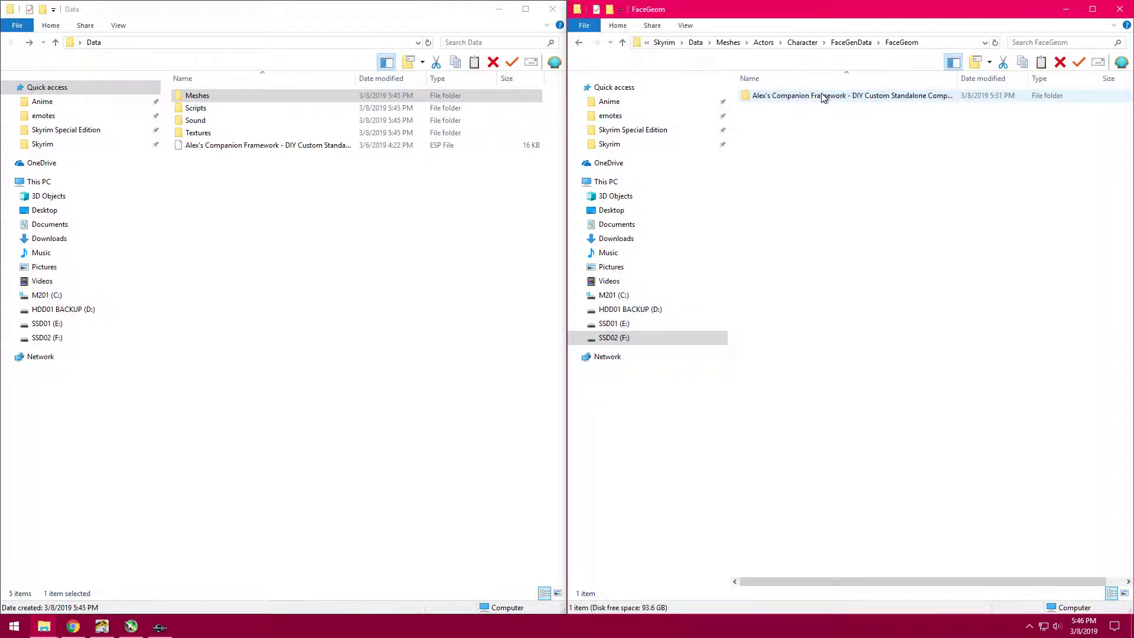
{"action": "double_click", "coordinate": [821, 94]}
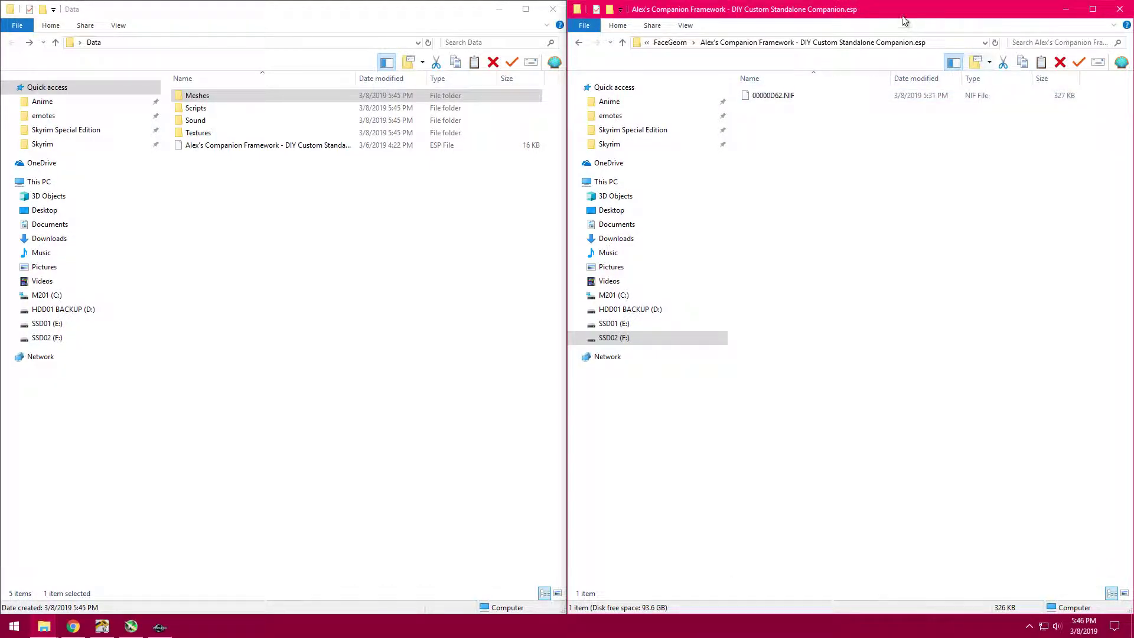
- Maximize the window of the companion's FaceGeom folder and display its full path as text
{"action": "left_click", "coordinate": [1093, 10]}
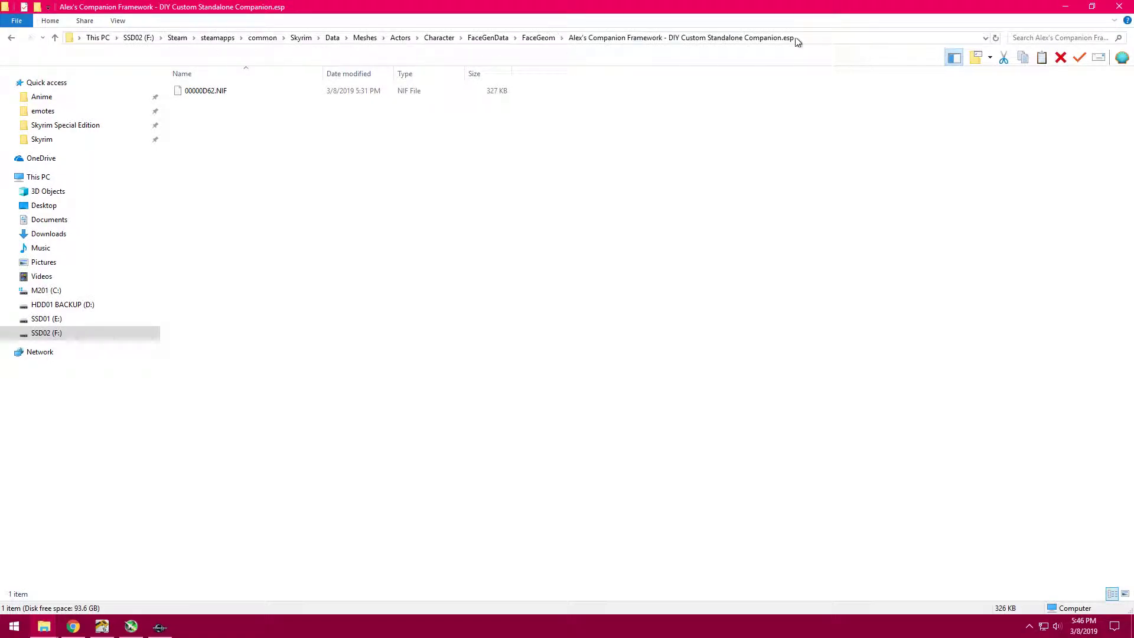
{"action": "left_click", "coordinate": [838, 37]}
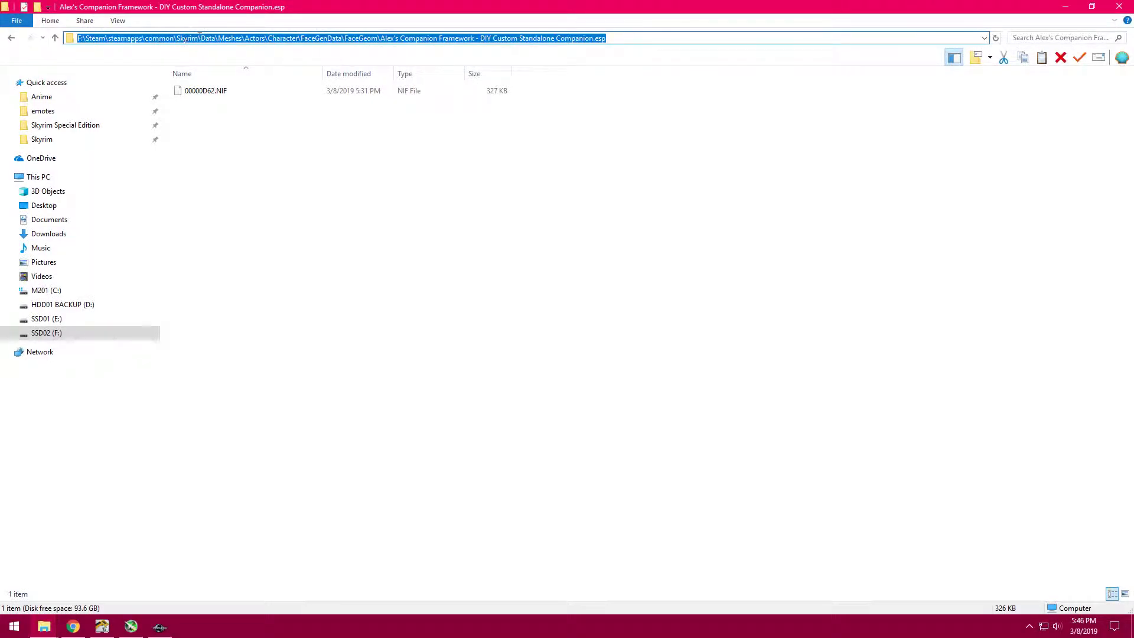
{"action": "left_click", "coordinate": [626, 35]}
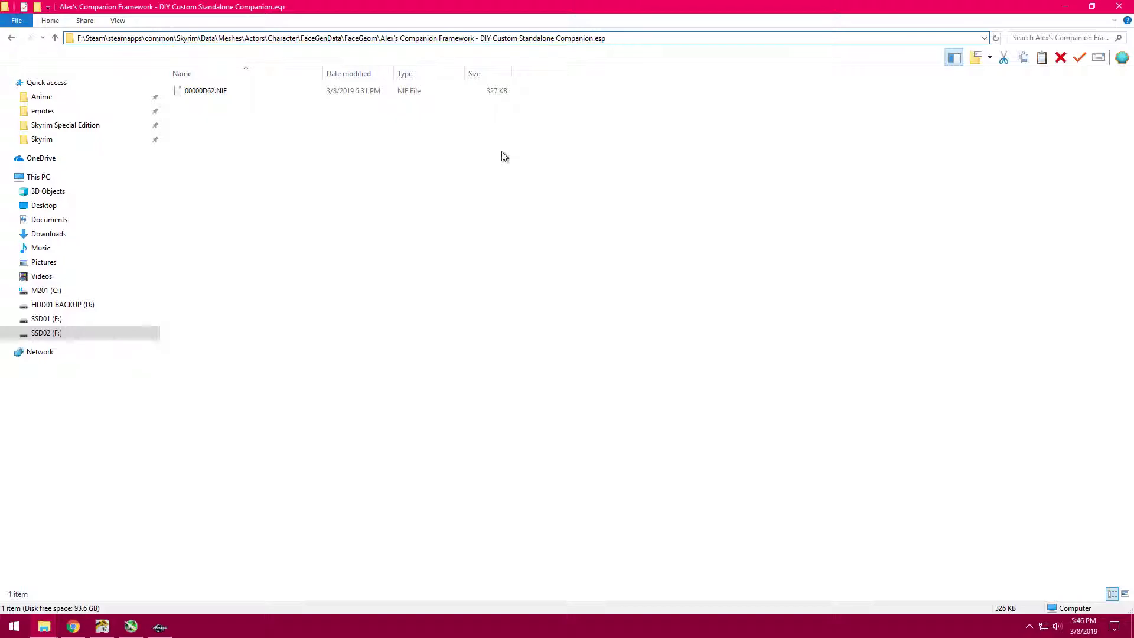
- Place the FaceGeom window beside the desktop Data window and check the contents of the desktop Meshes folder
{"action": "key", "text": "super+Right"}
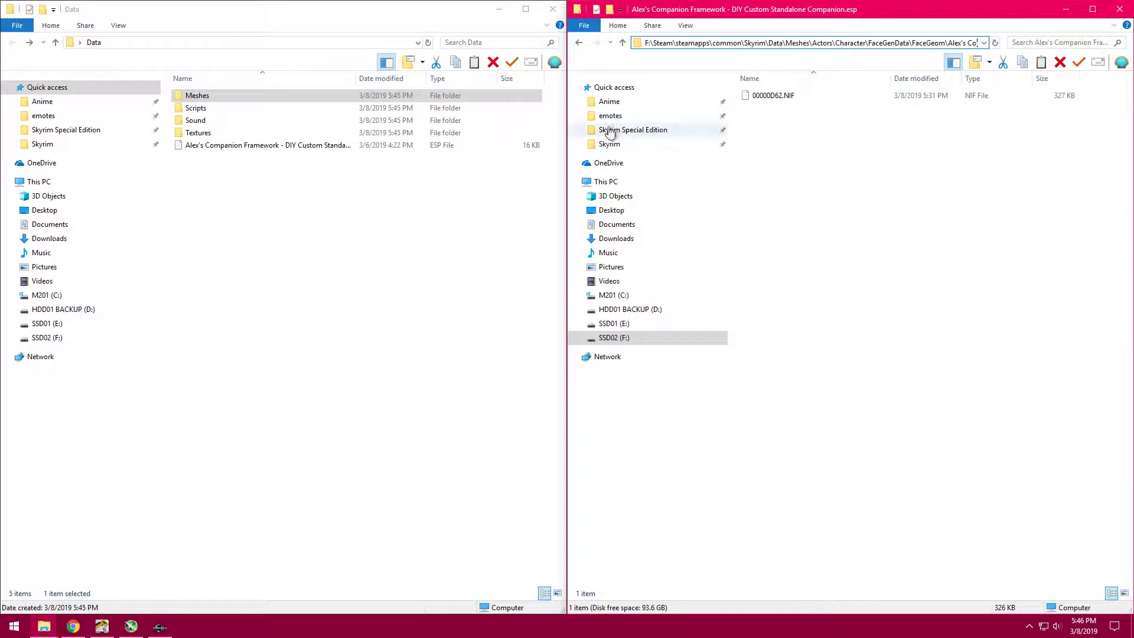
{"action": "double_click", "coordinate": [278, 95]}
{"action": "right_click", "coordinate": [255, 190]}
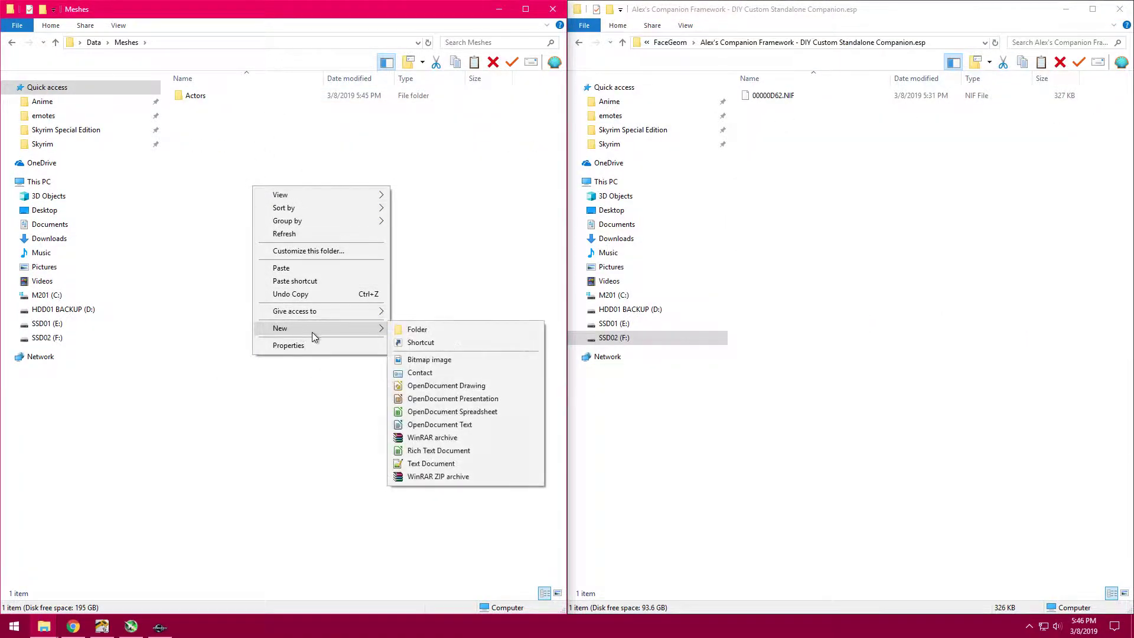
{"action": "left_click", "coordinate": [437, 261]}
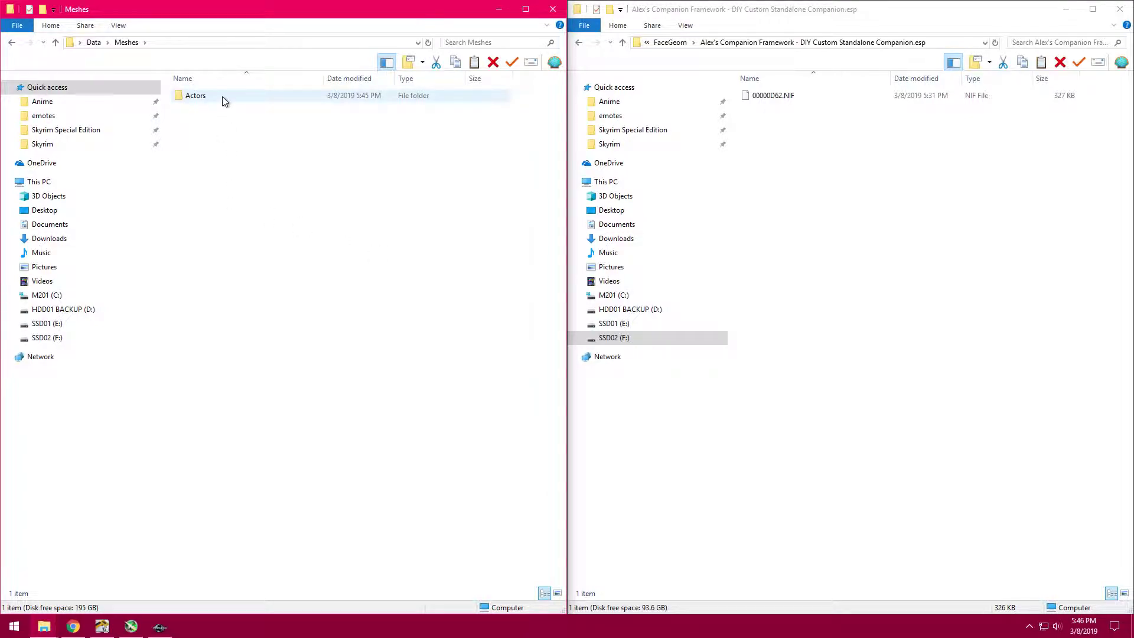
{"action": "key", "text": "BackSpace"}
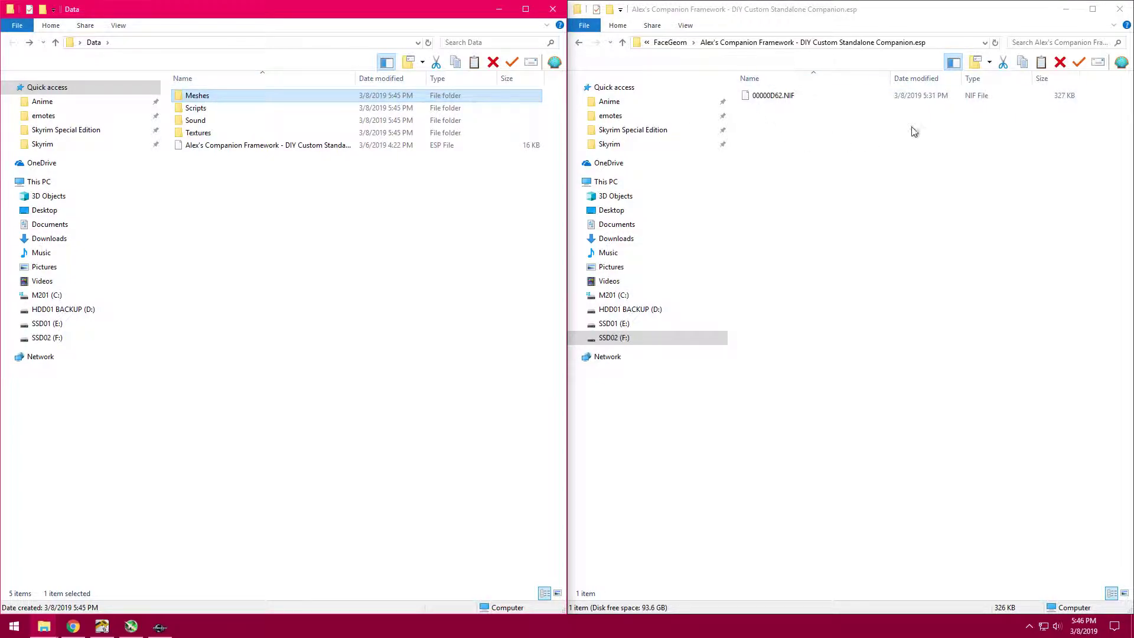
- Return from the companion's FaceGeom folder to Skyrim's Data folder and clear the selection in the desktop Data folder
{"action": "left_click", "coordinate": [789, 162]}
{"action": "key", "text": "alt+Left"}
{"action": "key", "text": "alt+Left"}
{"action": "key", "text": "alt+Left"}
{"action": "key", "text": "alt+Left"}
{"action": "key", "text": "alt+Left"}
{"action": "key", "text": "alt+Left"}
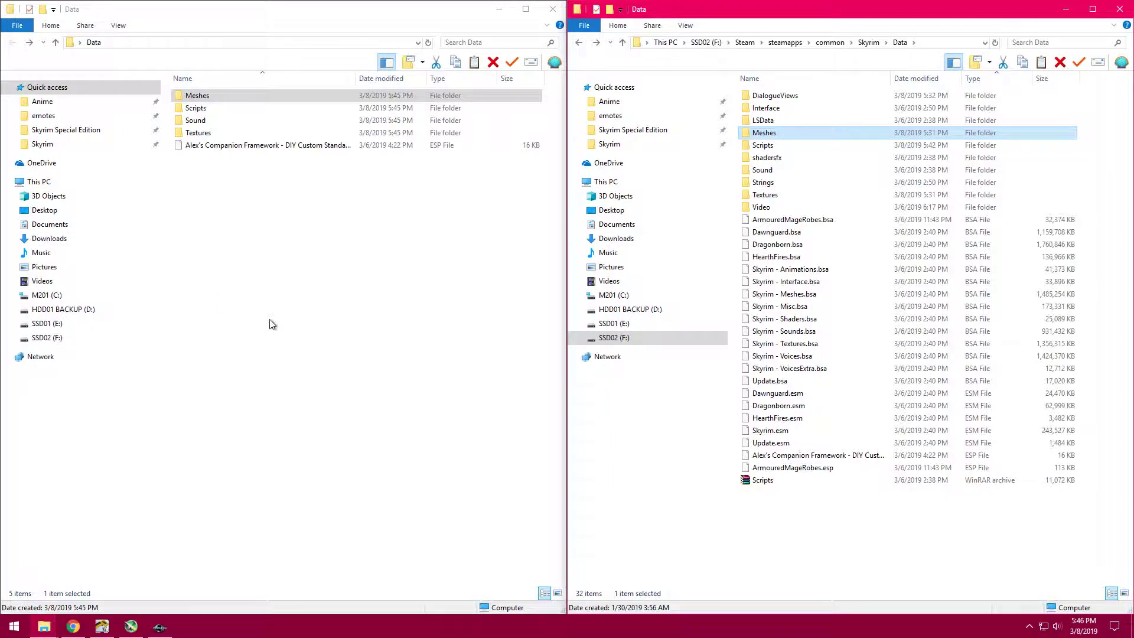
{"action": "left_click_drag", "start_coordinate": [272, 324], "coordinate": [236, 77]}
{"action": "left_click", "coordinate": [230, 205]}
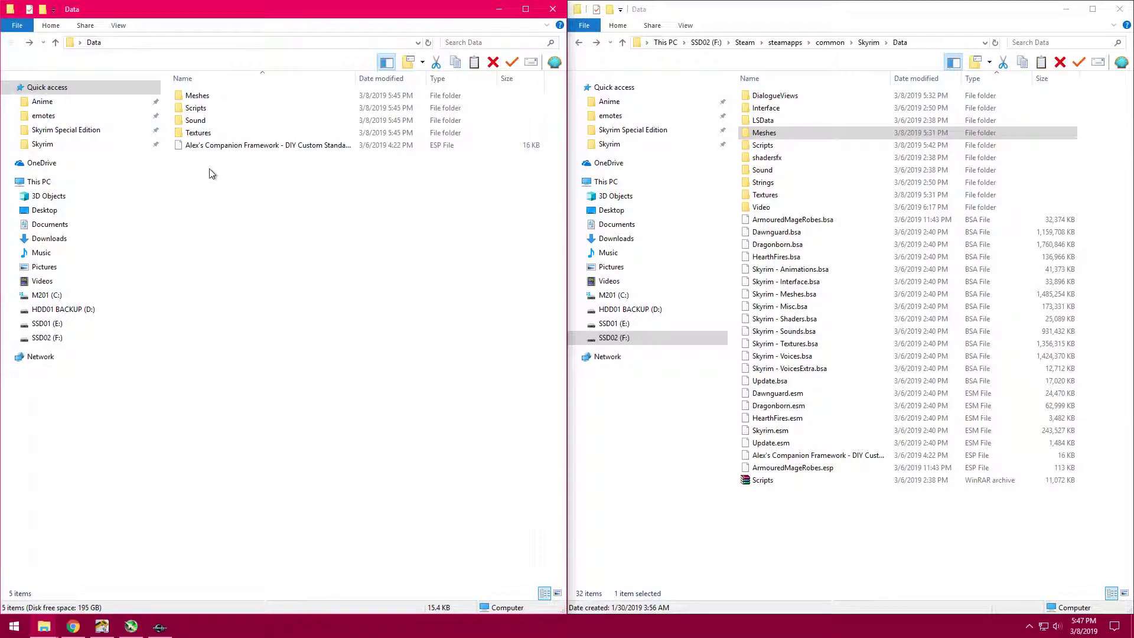
- Copy the QF_alexm_QuestCompanionTrack and all TIF .pex files from Skyrim's Scripts folder into the desktop Scripts folder
{"action": "double_click", "coordinate": [248, 109]}
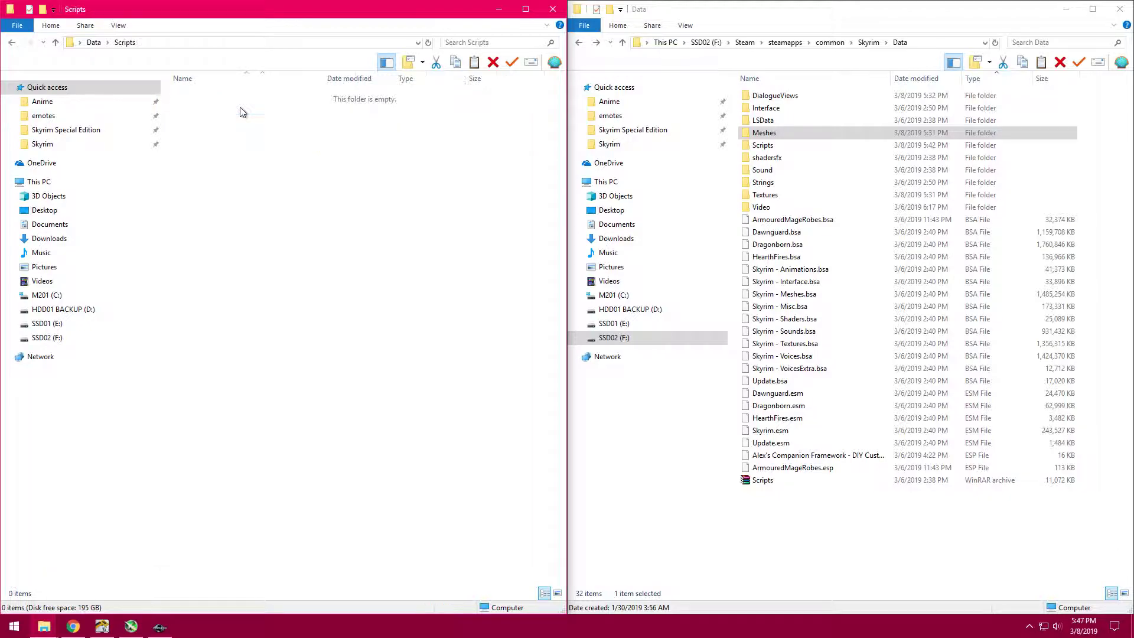
{"action": "double_click", "coordinate": [792, 146]}
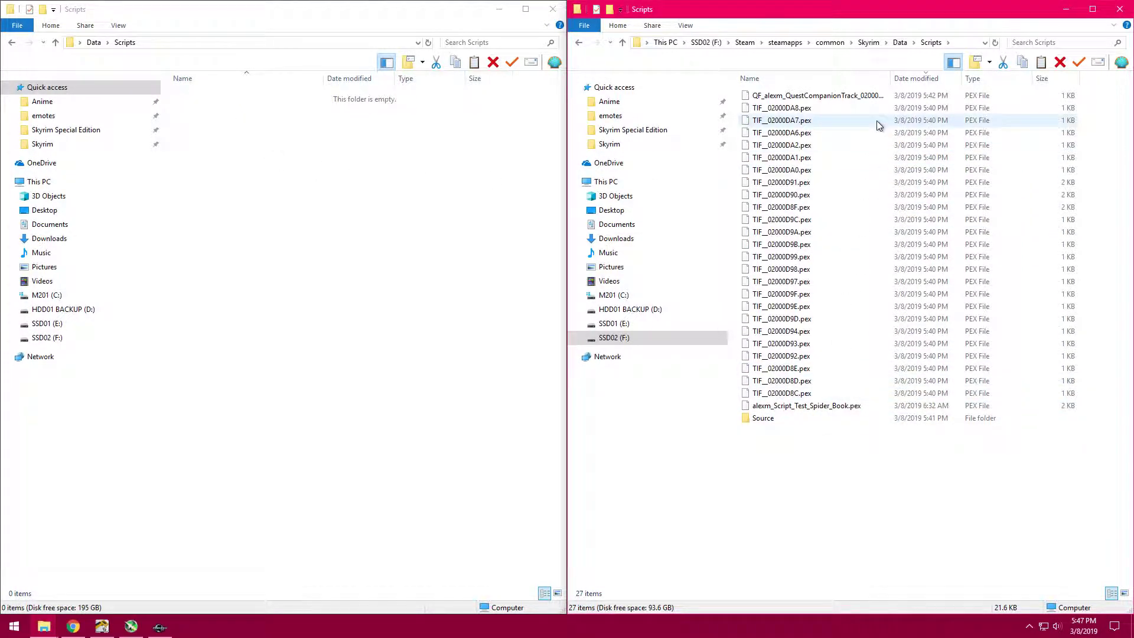
{"action": "left_click", "coordinate": [937, 99]}
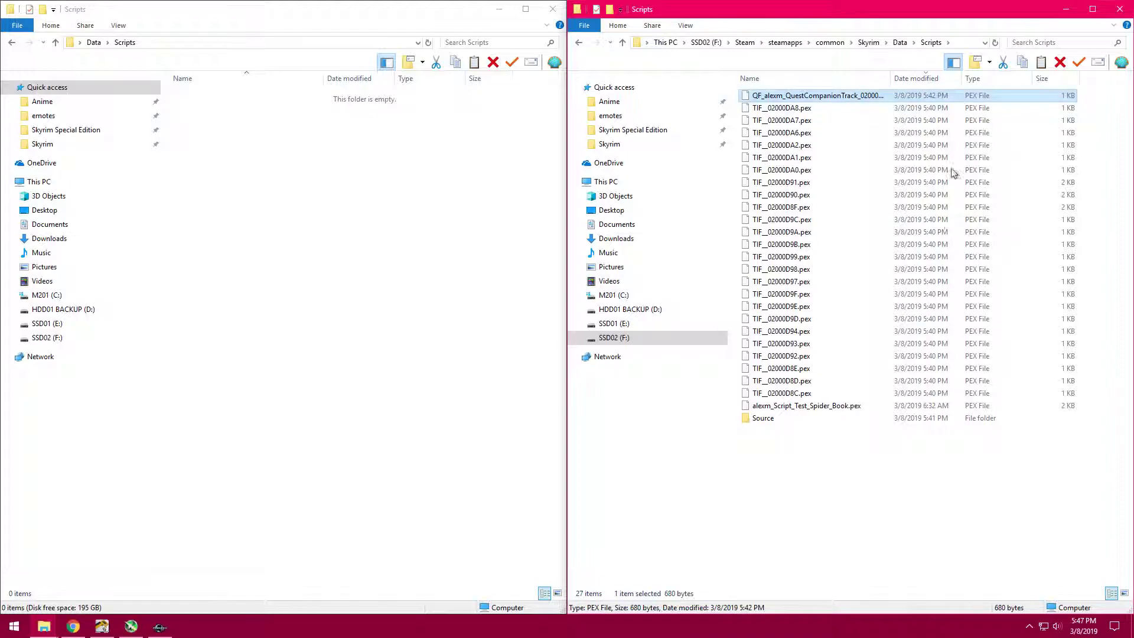
{"action": "left_click", "coordinate": [944, 396], "text": "shift"}
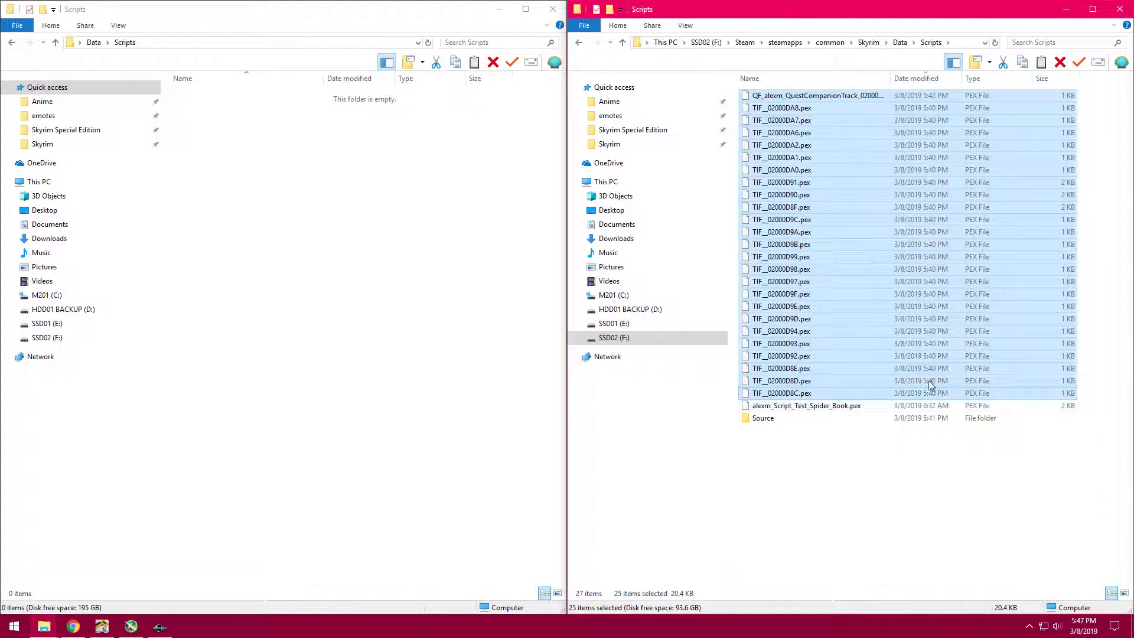
{"action": "right_click", "coordinate": [821, 227]}
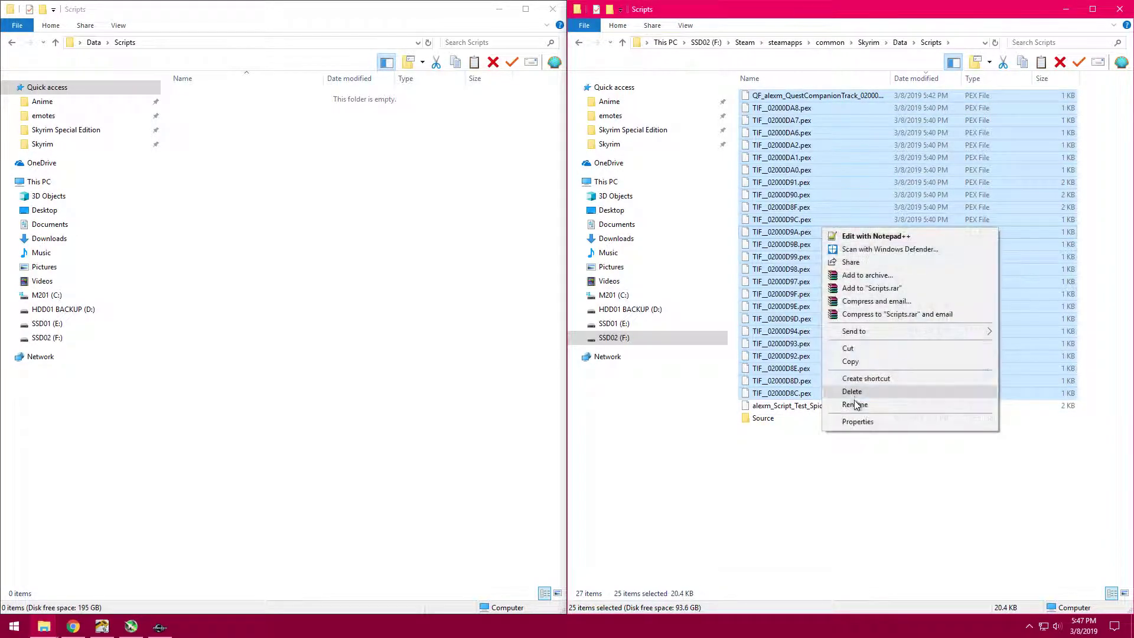
{"action": "left_click", "coordinate": [857, 362]}
{"action": "right_click", "coordinate": [267, 232]}
{"action": "left_click", "coordinate": [329, 307]}
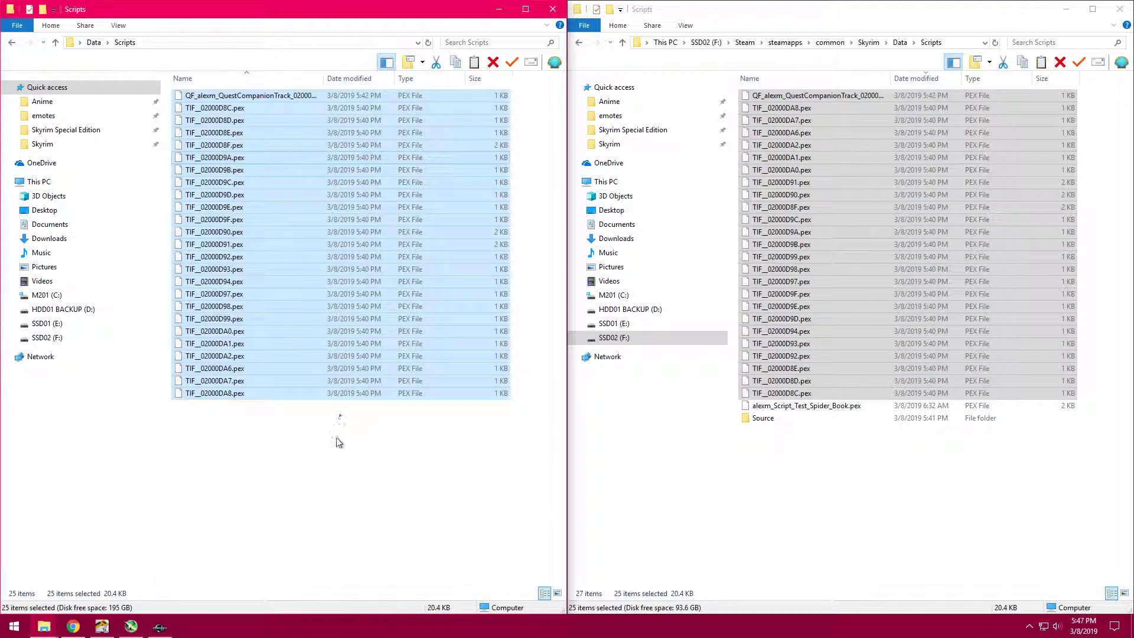
- Copy the Voice folder from Skyrim's Sound folder into the Sound folder of the desktop Data folder
{"action": "key", "text": "alt+Left"}
{"action": "key", "text": "alt+Left"}
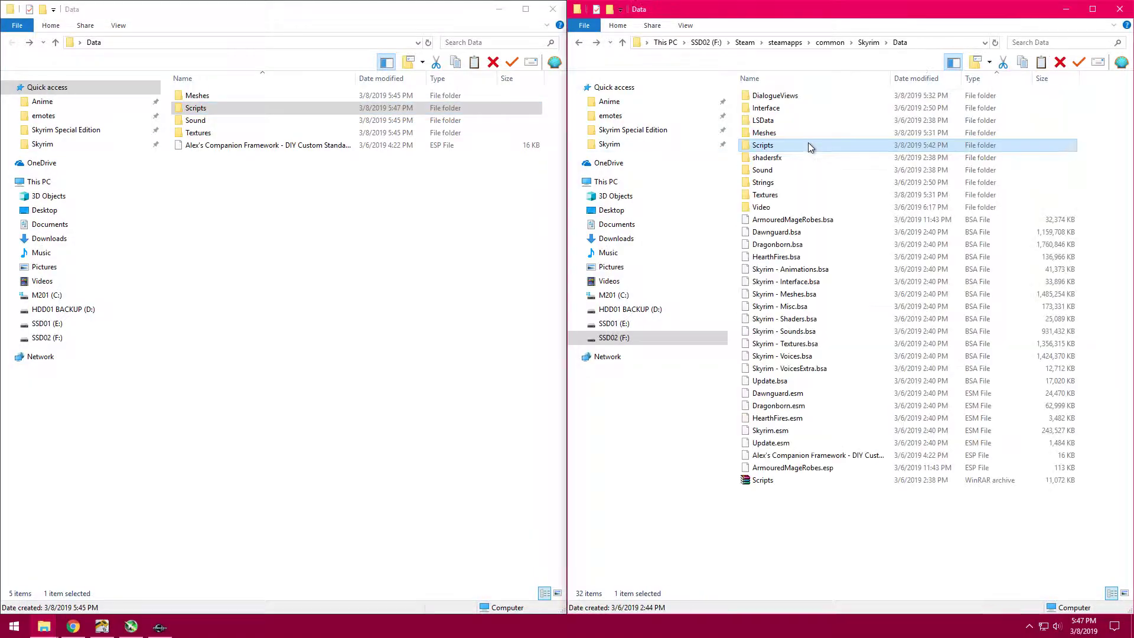
{"action": "double_click", "coordinate": [779, 170]}
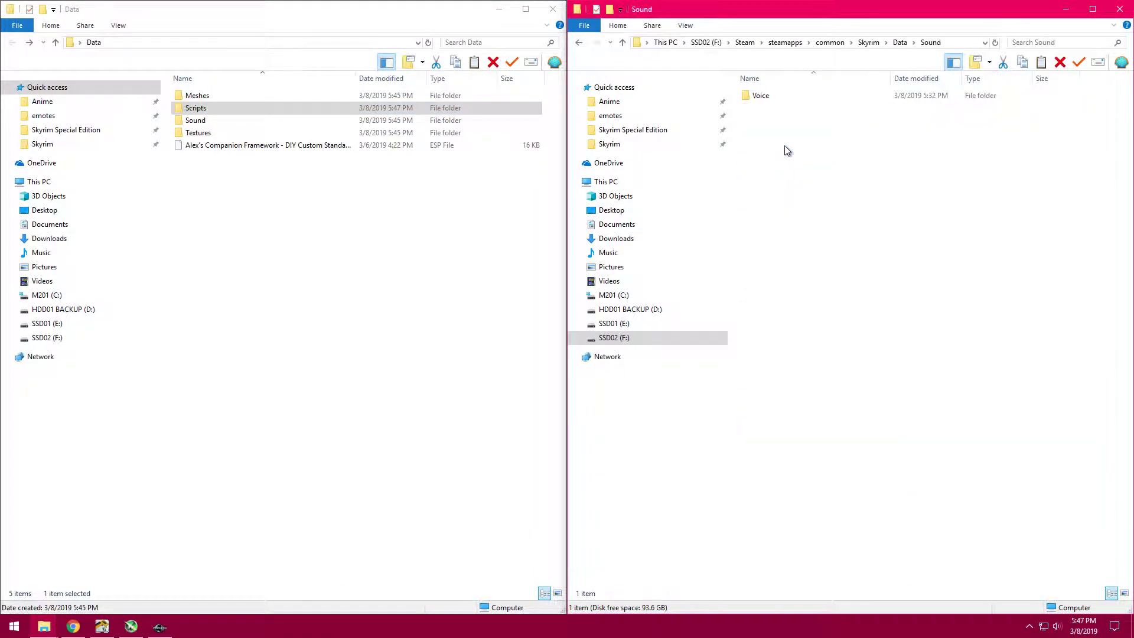
{"action": "double_click", "coordinate": [266, 121]}
{"action": "right_click", "coordinate": [778, 98]}
{"action": "left_click", "coordinate": [807, 314]}
{"action": "right_click", "coordinate": [219, 184]}
{"action": "left_click", "coordinate": [291, 267]}
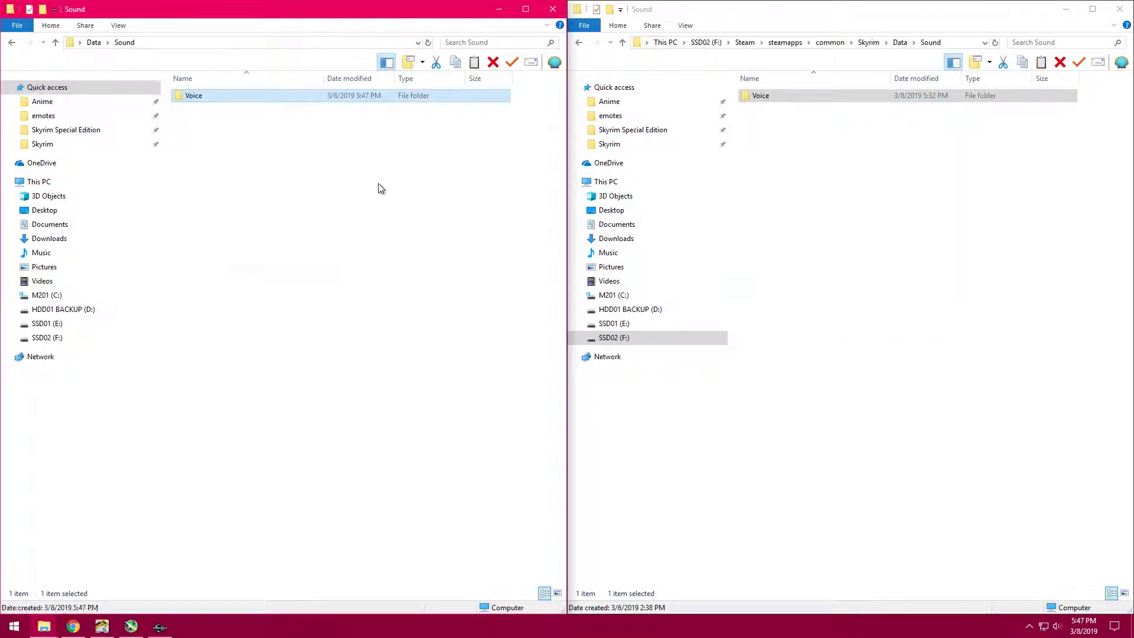
- Delete the Processing folder, both Temp files and the "(Your .esp plugin name here).esp" folder from the copied Voice folder
{"action": "double_click", "coordinate": [287, 101]}
{"action": "left_click_drag", "start_coordinate": [260, 204], "coordinate": [249, 124]}
{"action": "right_click", "coordinate": [249, 124]}
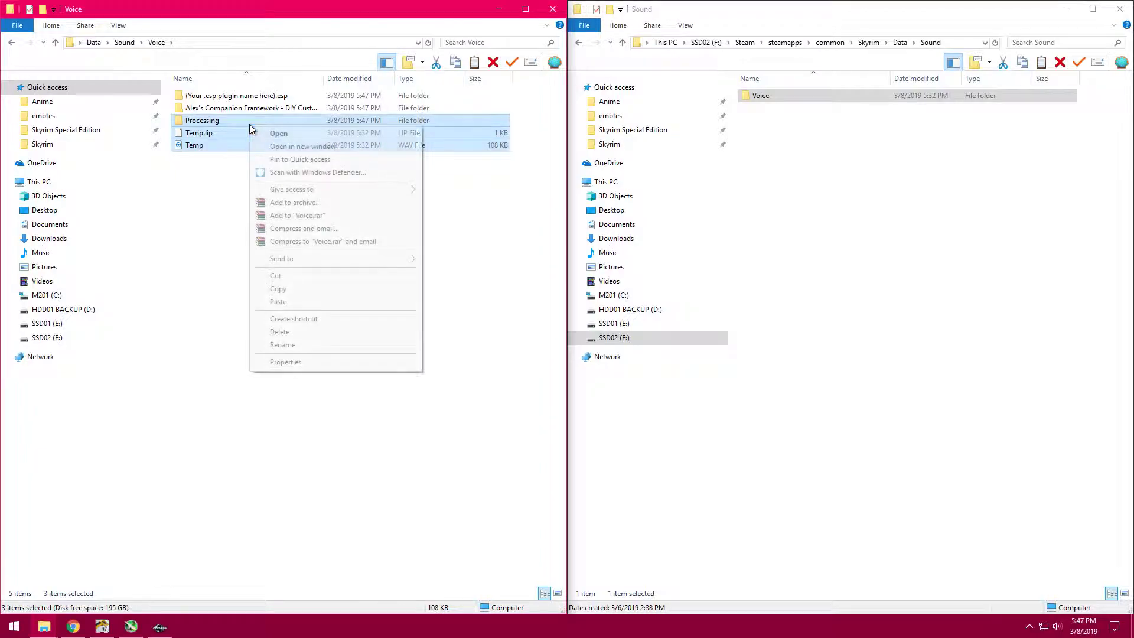
{"action": "left_click", "coordinate": [311, 332]}
{"action": "left_click", "coordinate": [283, 95]}
{"action": "right_click", "coordinate": [283, 95]}
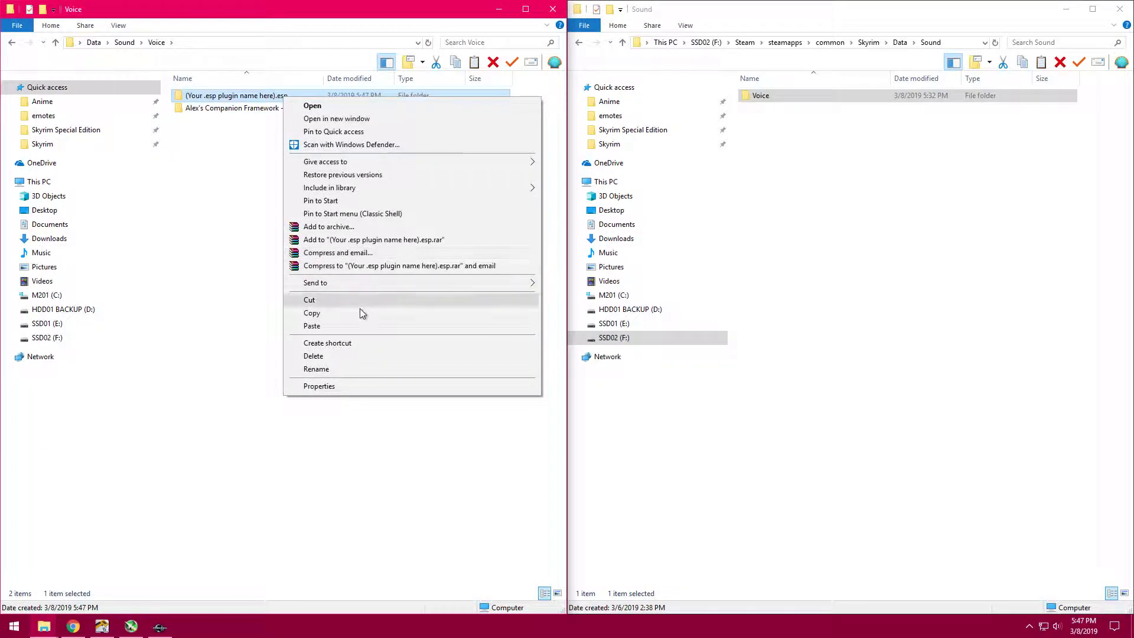
{"action": "left_click", "coordinate": [344, 354]}
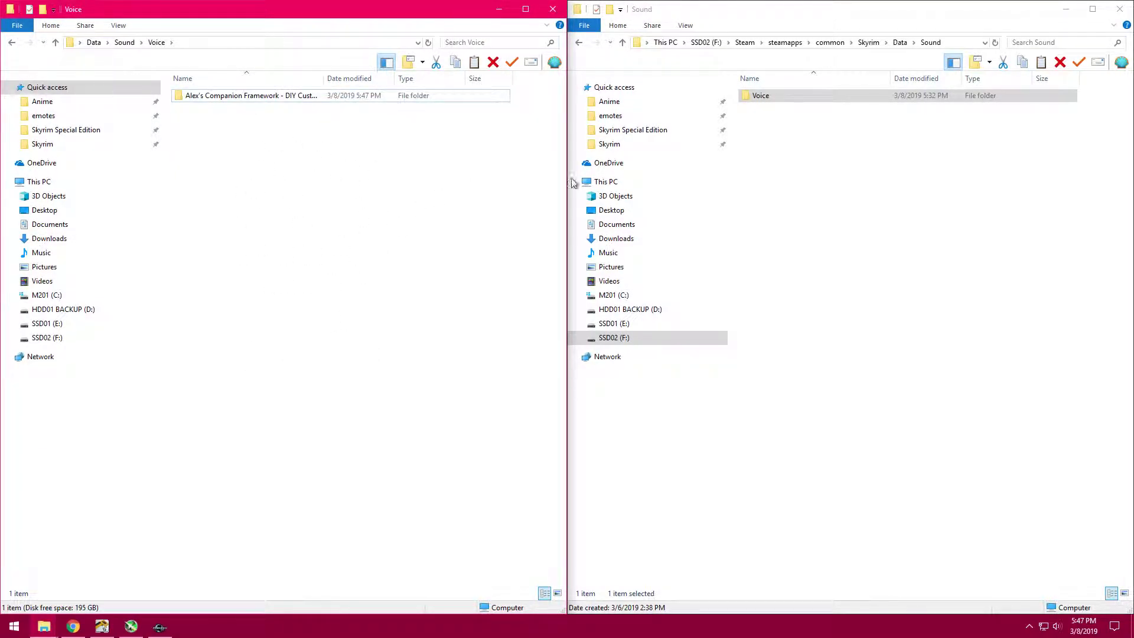
- Review which items in Skyrim's original Voice folder are unneeded, widening the Name column, and select the companion's .esp folder
{"action": "double_click", "coordinate": [841, 98]}
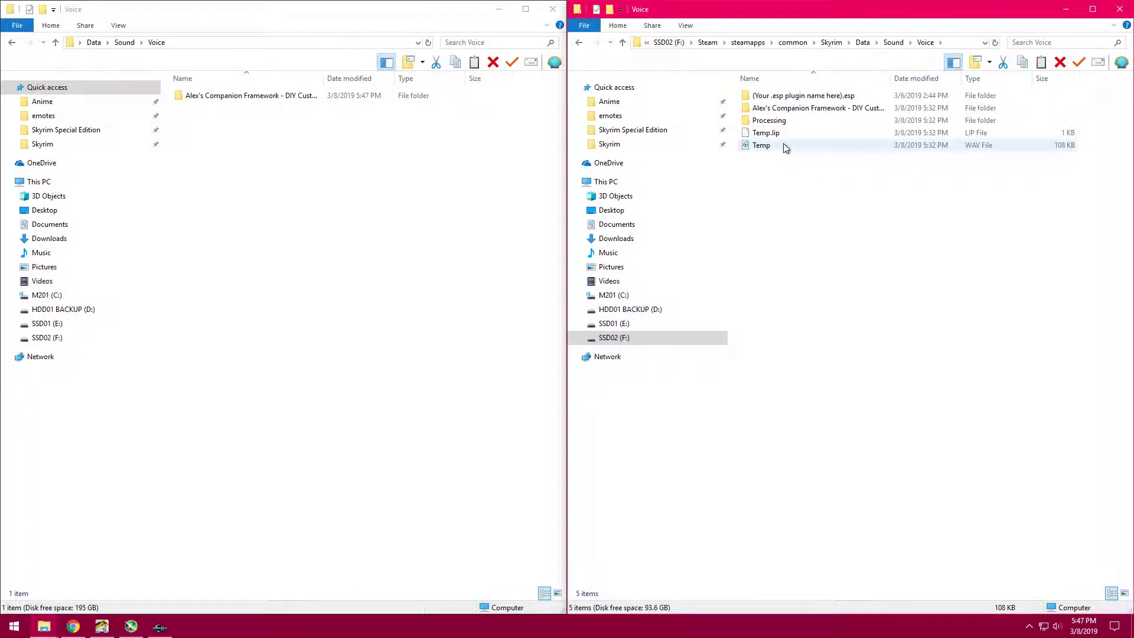
{"action": "left_click_drag", "start_coordinate": [782, 160], "coordinate": [779, 124]}
{"action": "left_click", "coordinate": [778, 124]}
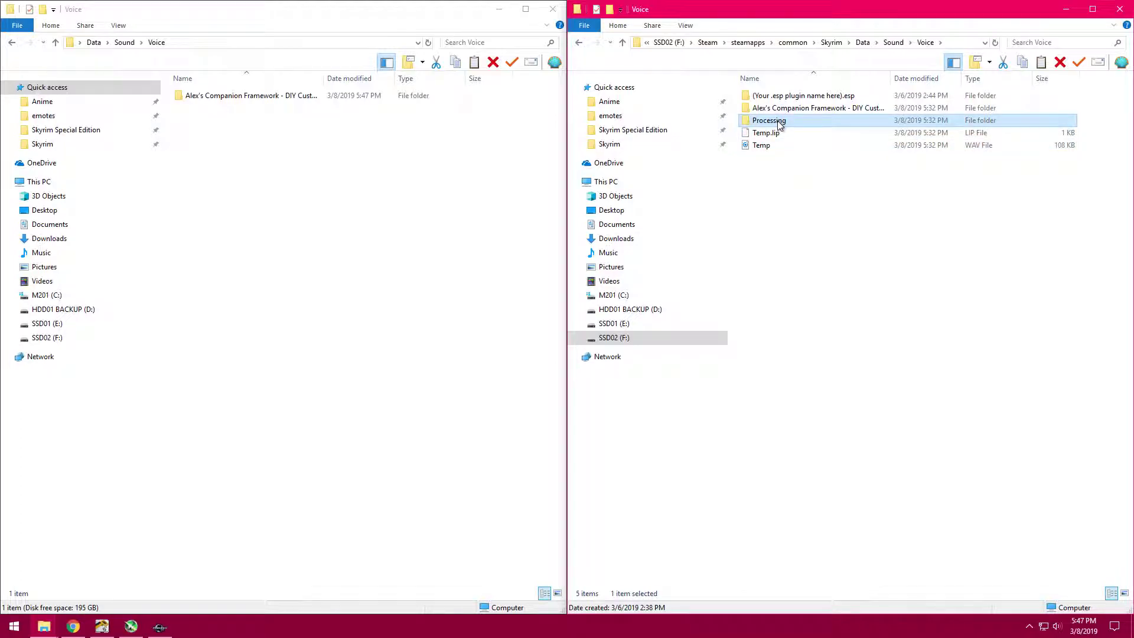
{"action": "left_click", "coordinate": [802, 99]}
{"action": "left_click_drag", "start_coordinate": [890, 78], "coordinate": [916, 79]}
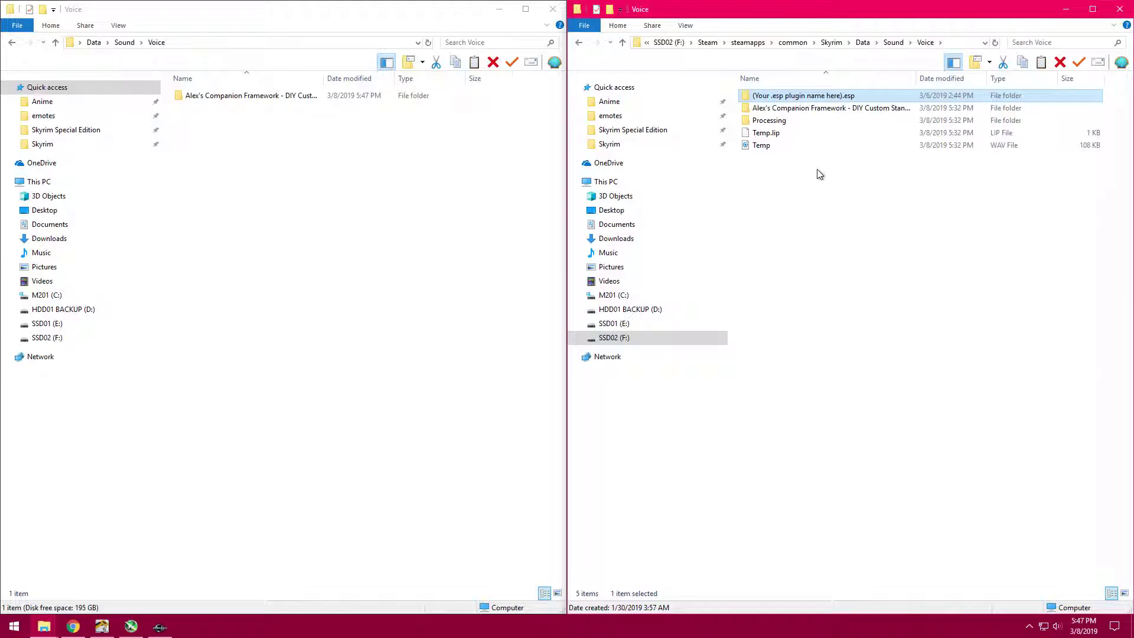
{"action": "left_click", "coordinate": [807, 142], "text": "shift"}
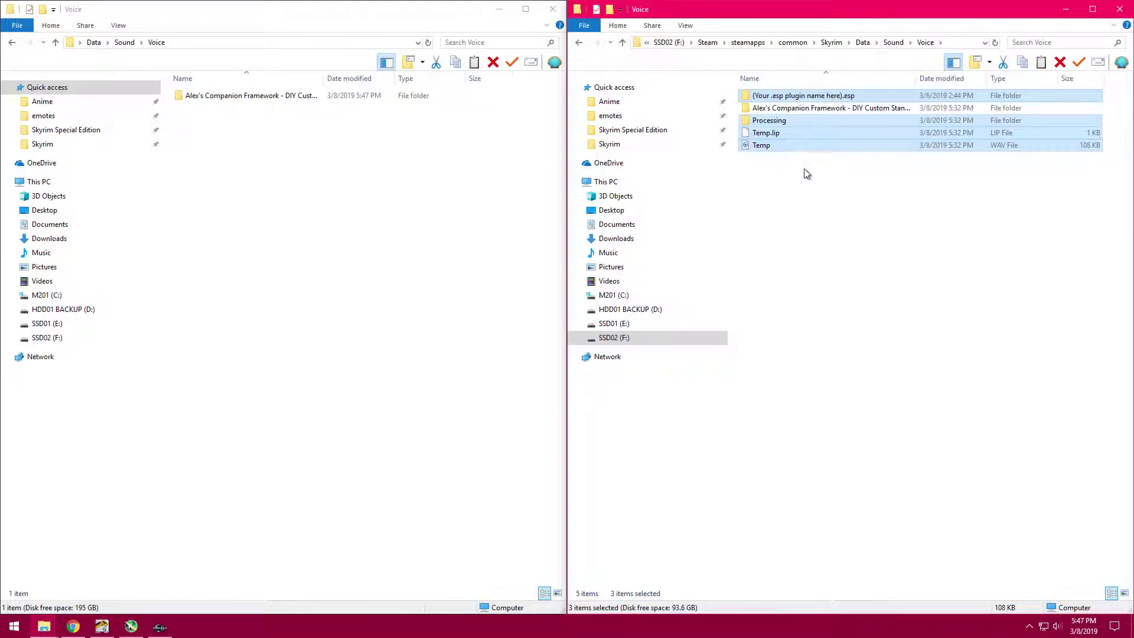
{"action": "left_click", "coordinate": [818, 112]}
- Check the copied Voice folder down to the FUZ file in alexm_VoiceTypeCompanion, and return to the desktop Data folder
{"action": "left_click", "coordinate": [248, 167]}
{"action": "double_click", "coordinate": [257, 99]}
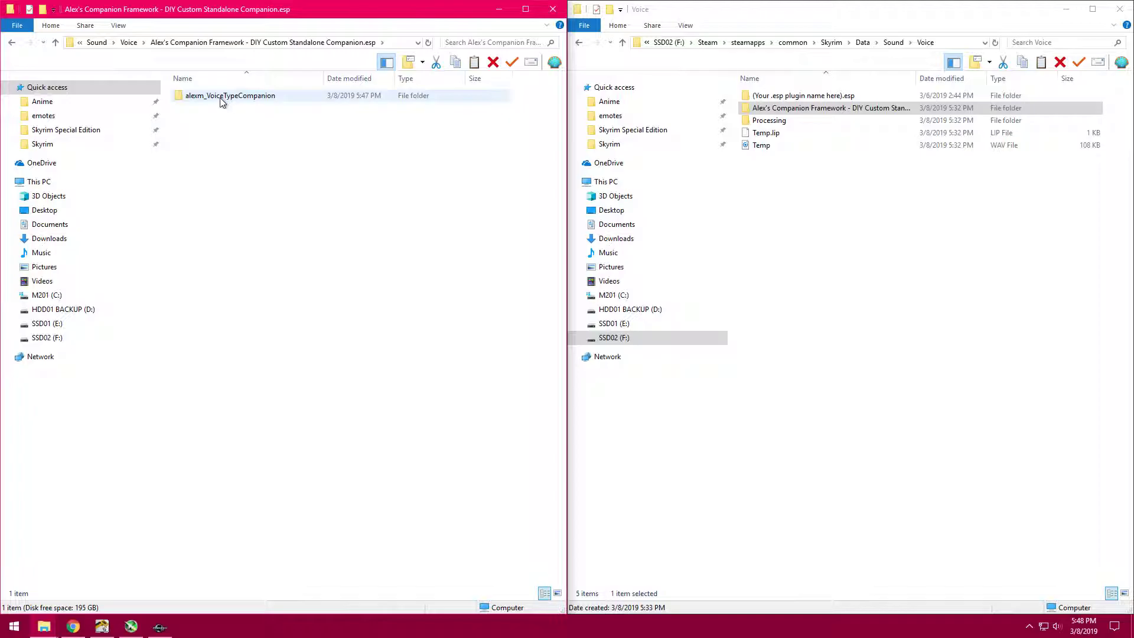
{"action": "left_click", "coordinate": [306, 101]}
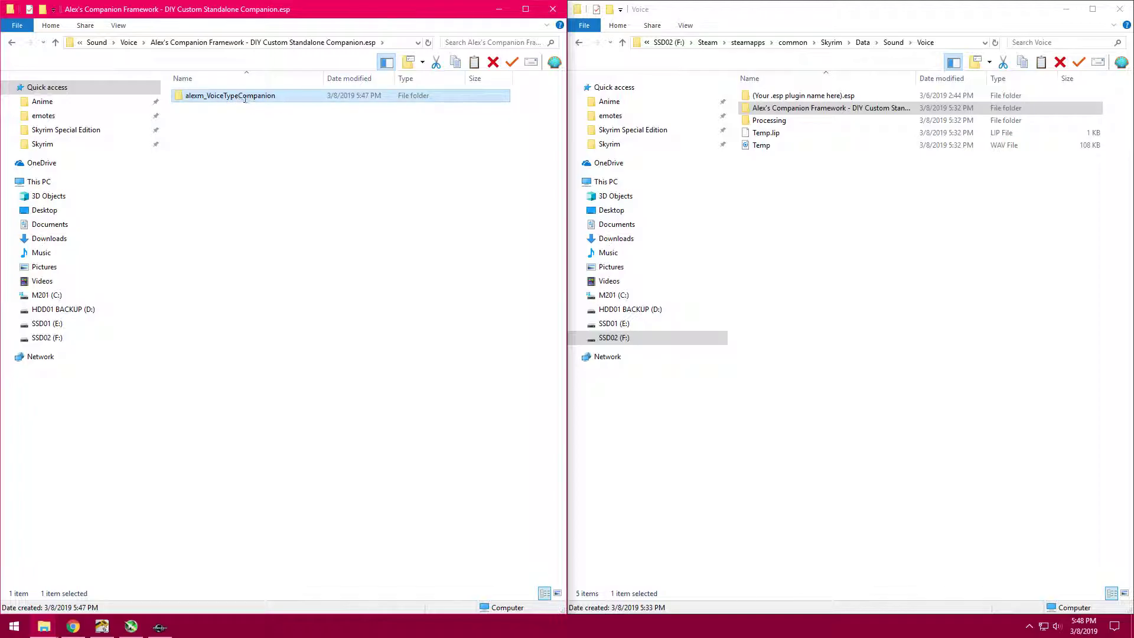
{"action": "left_click", "coordinate": [242, 98]}
{"action": "left_click", "coordinate": [285, 136]}
{"action": "double_click", "coordinate": [281, 97]}
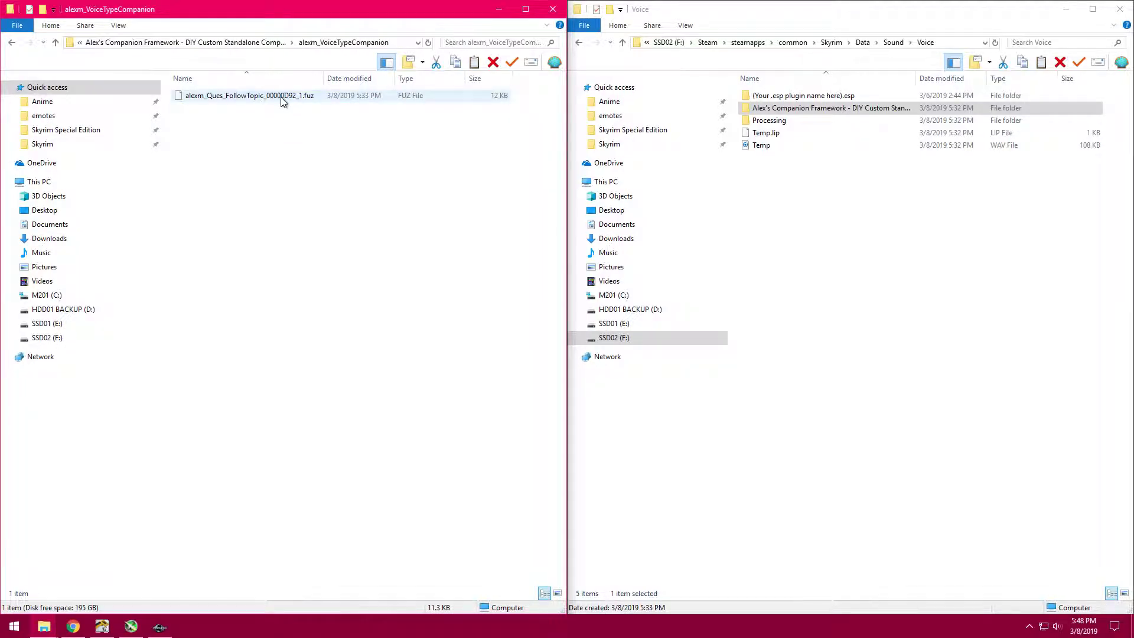
{"action": "left_click_drag", "start_coordinate": [293, 292], "coordinate": [300, 93]}
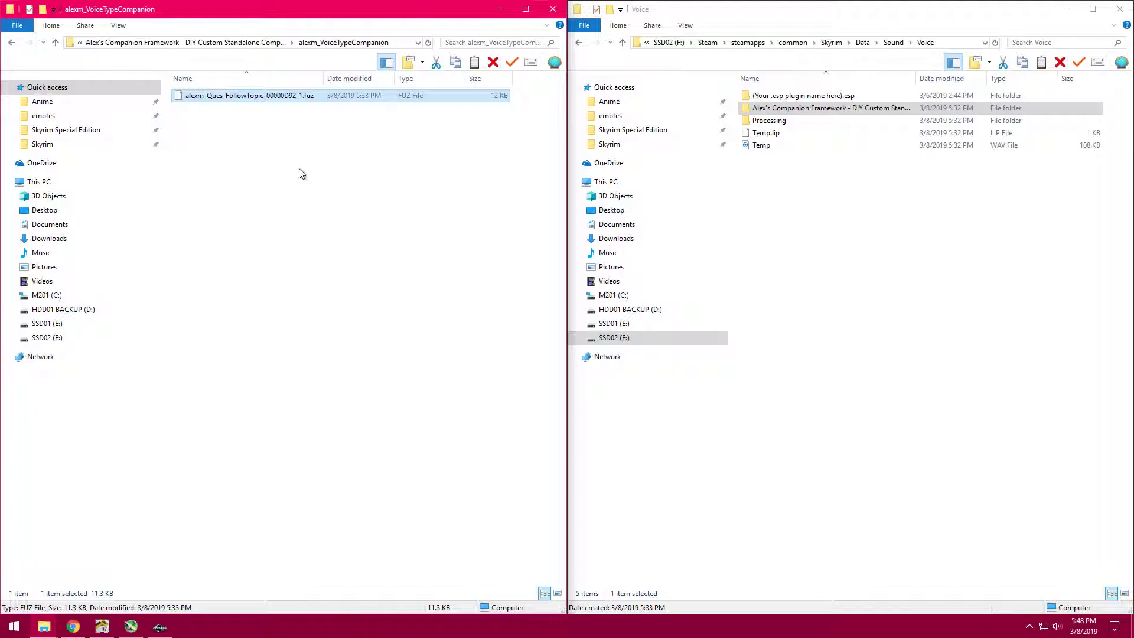
{"action": "key", "text": "alt+Up"}
{"action": "key", "text": "alt+Up"}
{"action": "key", "text": "alt+Up"}
{"action": "key", "text": "alt+Up"}
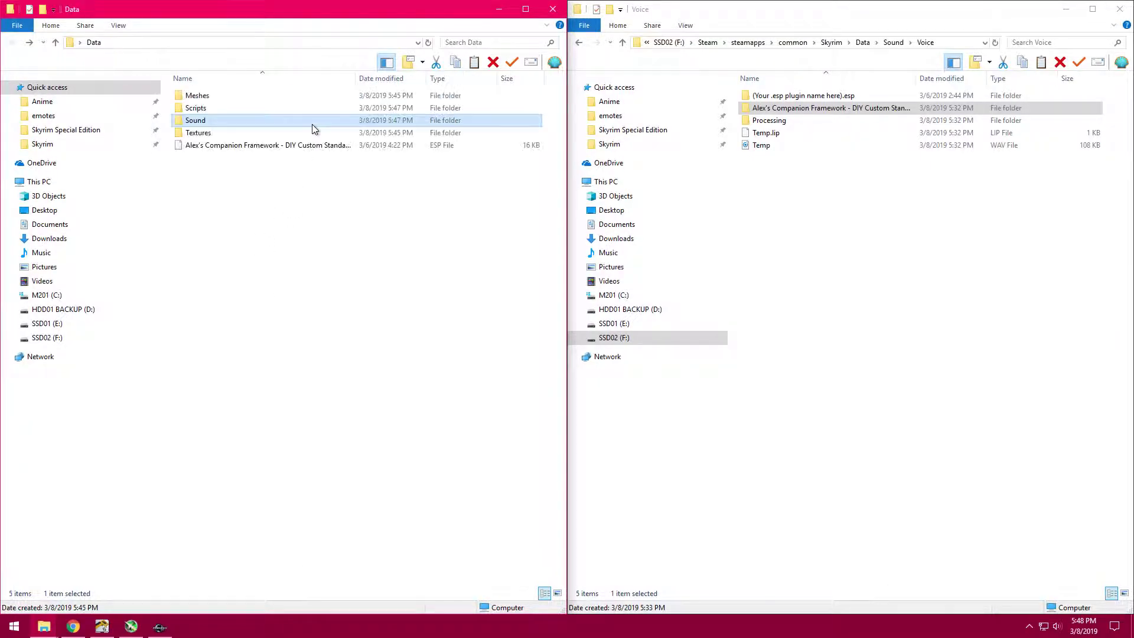
- Copy the Actors folder from Skyrim's Textures folder into the Textures folder of the desktop Data folder
{"action": "left_click", "coordinate": [252, 136]}
{"action": "left_click", "coordinate": [757, 189]}
{"action": "key", "text": "alt+Up"}
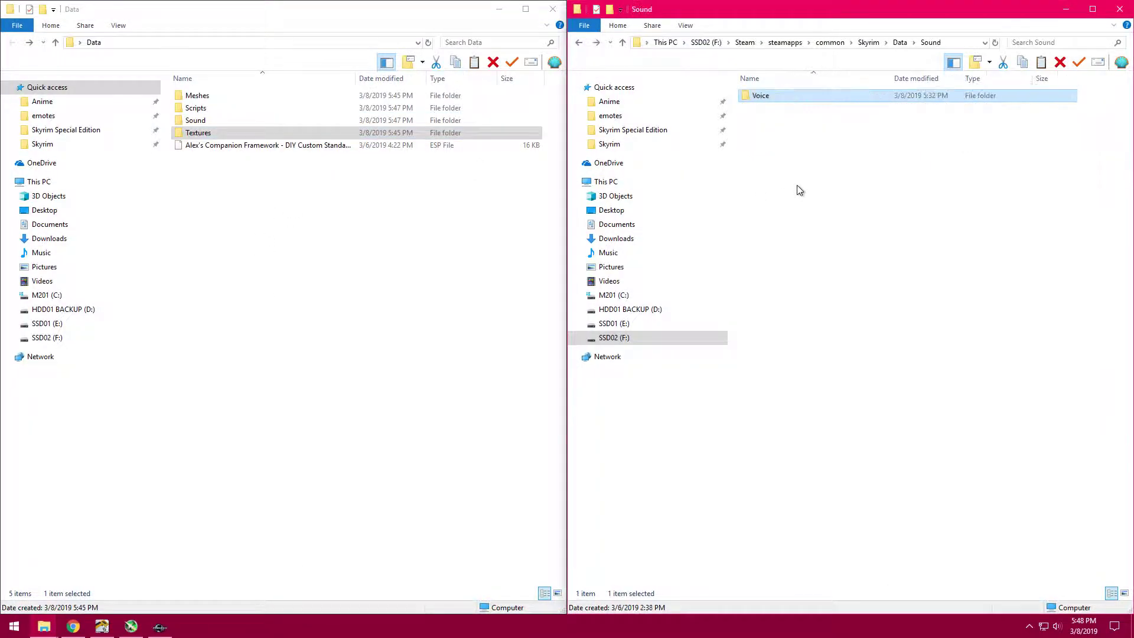
{"action": "key", "text": "alt+Up"}
{"action": "key", "text": "alt+Up"}
{"action": "key", "text": "Return"}
{"action": "left_click", "coordinate": [794, 190]}
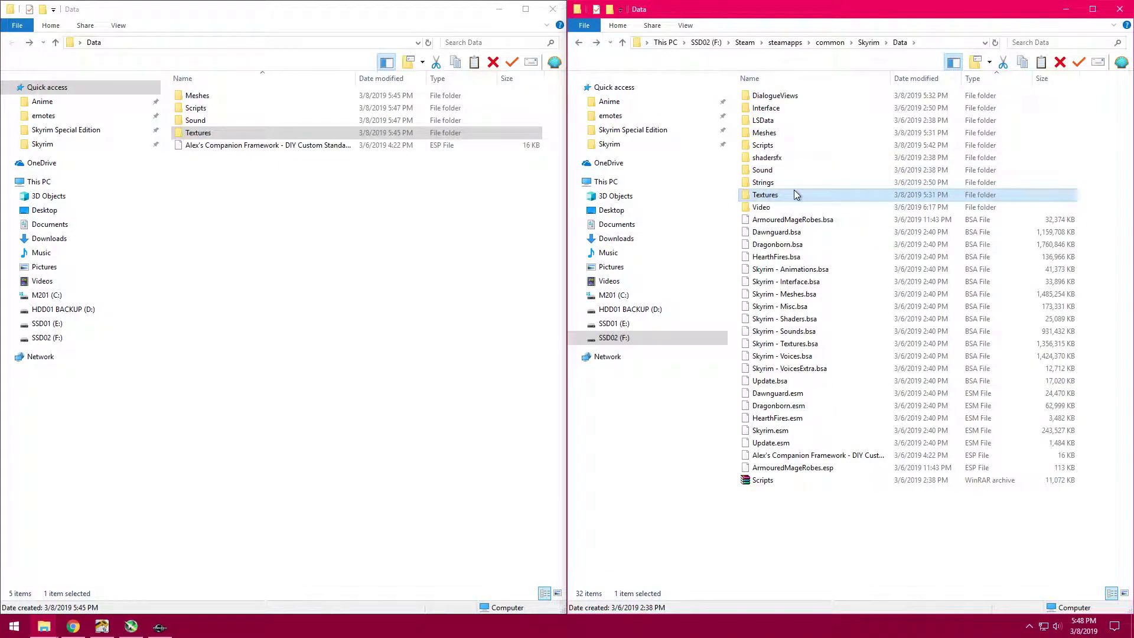
{"action": "double_click", "coordinate": [268, 134]}
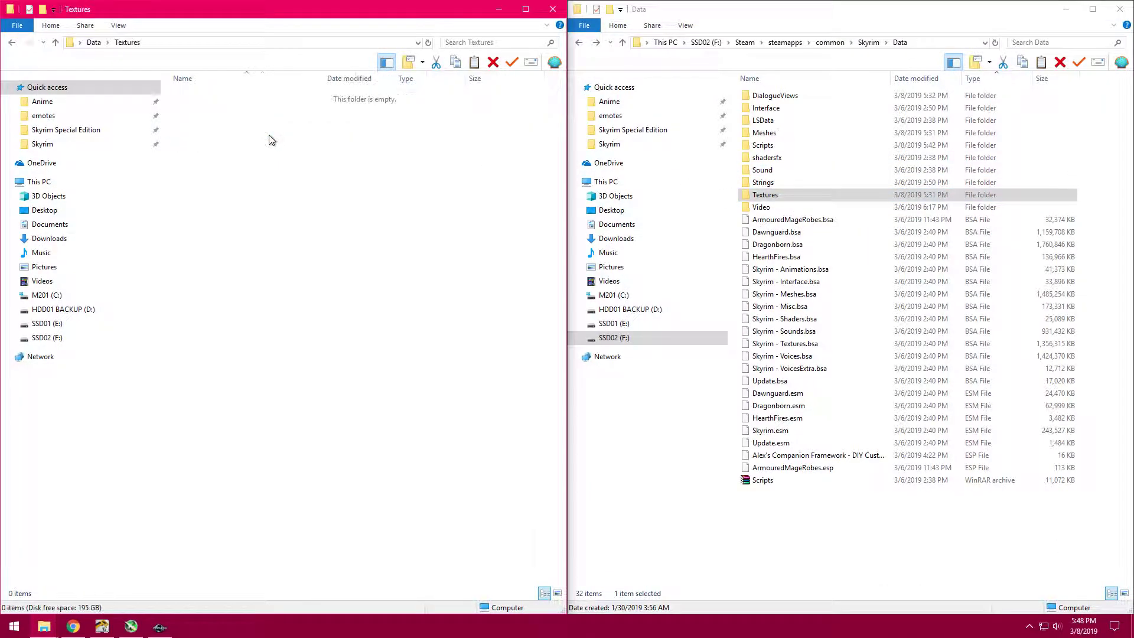
{"action": "double_click", "coordinate": [788, 196]}
{"action": "right_click", "coordinate": [779, 98]}
{"action": "left_click", "coordinate": [838, 317]}
{"action": "right_click", "coordinate": [258, 215]}
{"action": "left_click", "coordinate": [317, 289]}
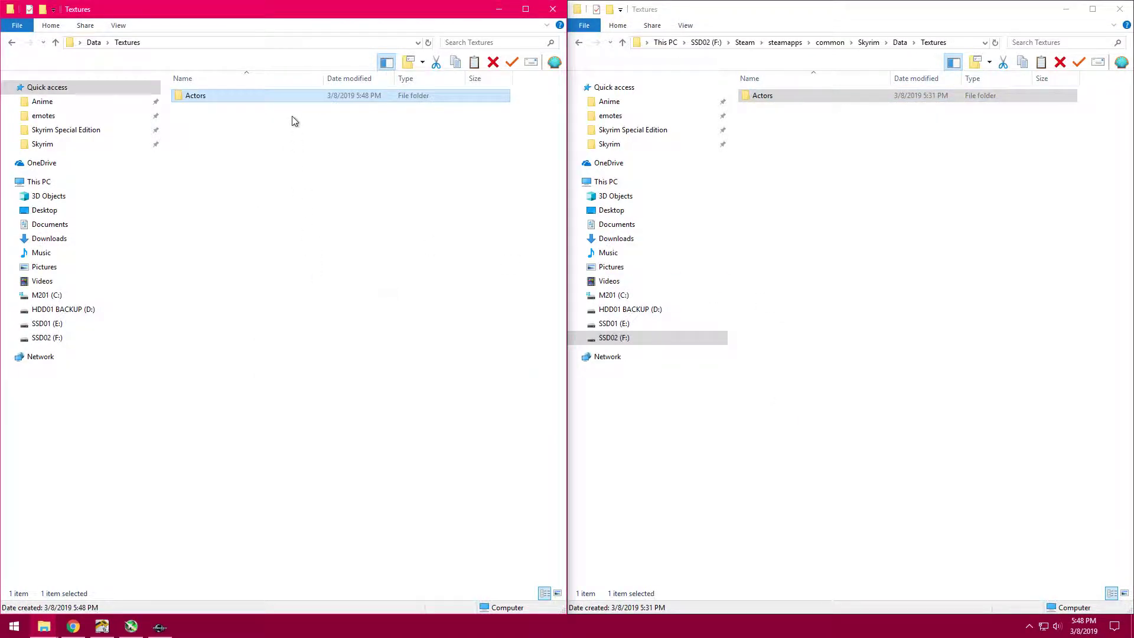
- Check the copied Textures folder structure down to the DDS and TGA files in the companion's .esp folder inside FaceTint
{"action": "double_click", "coordinate": [289, 99]}
{"action": "double_click", "coordinate": [286, 101]}
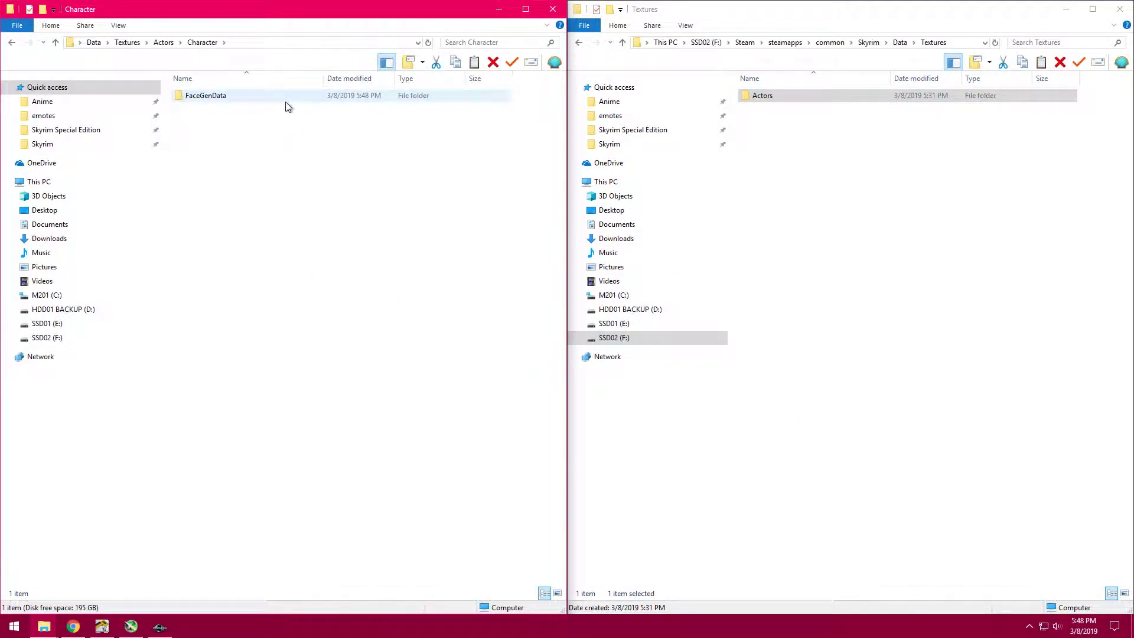
{"action": "double_click", "coordinate": [286, 101]}
{"action": "double_click", "coordinate": [286, 102]}
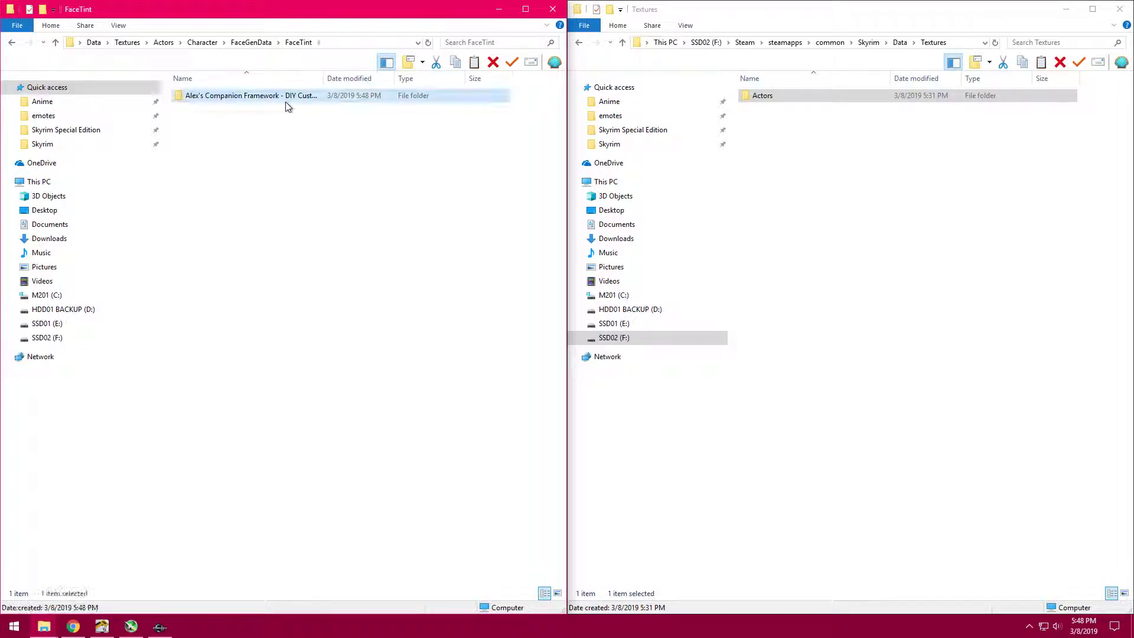
{"action": "double_click", "coordinate": [286, 102]}
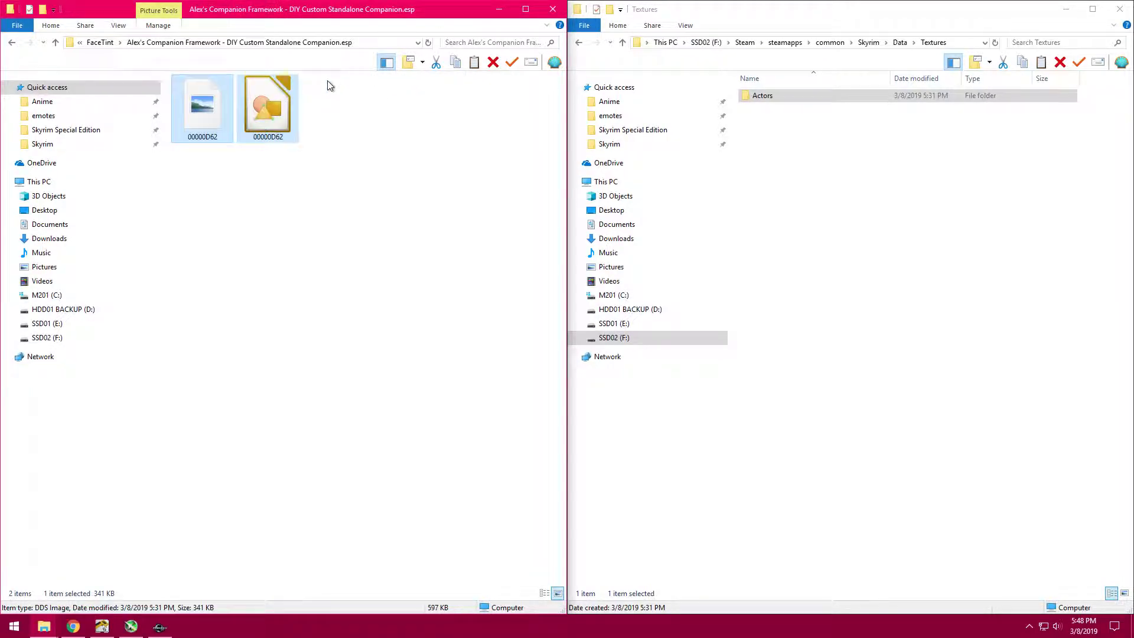
{"action": "left_click", "coordinate": [225, 120]}
{"action": "left_click", "coordinate": [280, 123]}
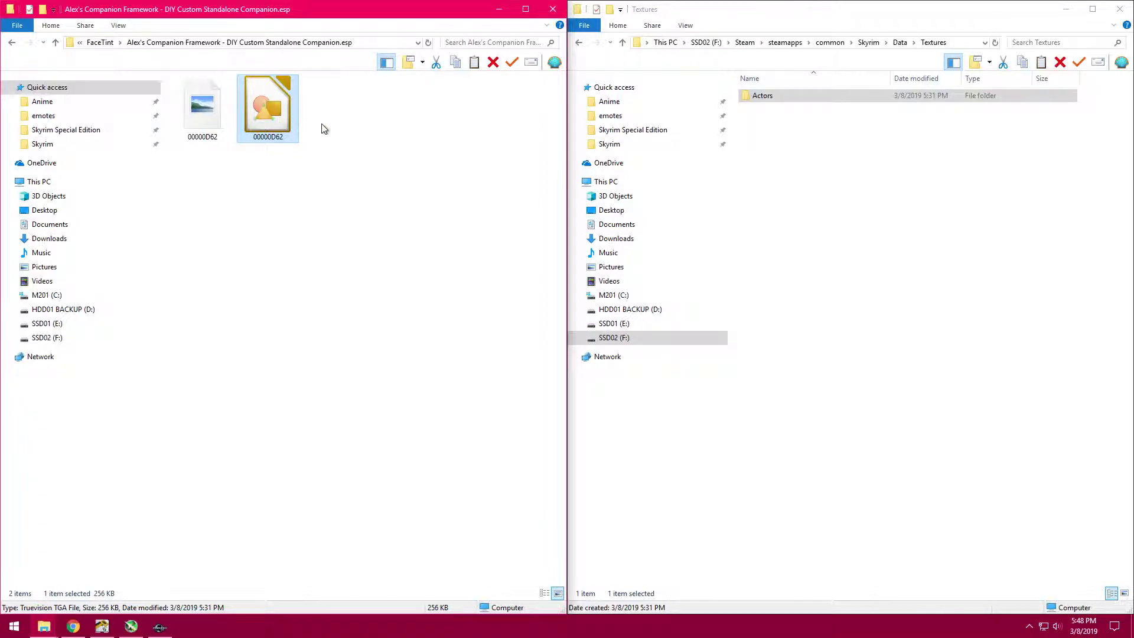
- Return both windows to their top-level Data folders and compare their full contents
{"action": "key", "text": "alt+Up"}
{"action": "key", "text": "alt+Up"}
{"action": "key", "text": "alt+Up"}
{"action": "key", "text": "alt+Up"}
{"action": "key", "text": "alt+Up"}
{"action": "key", "text": "alt+Up"}
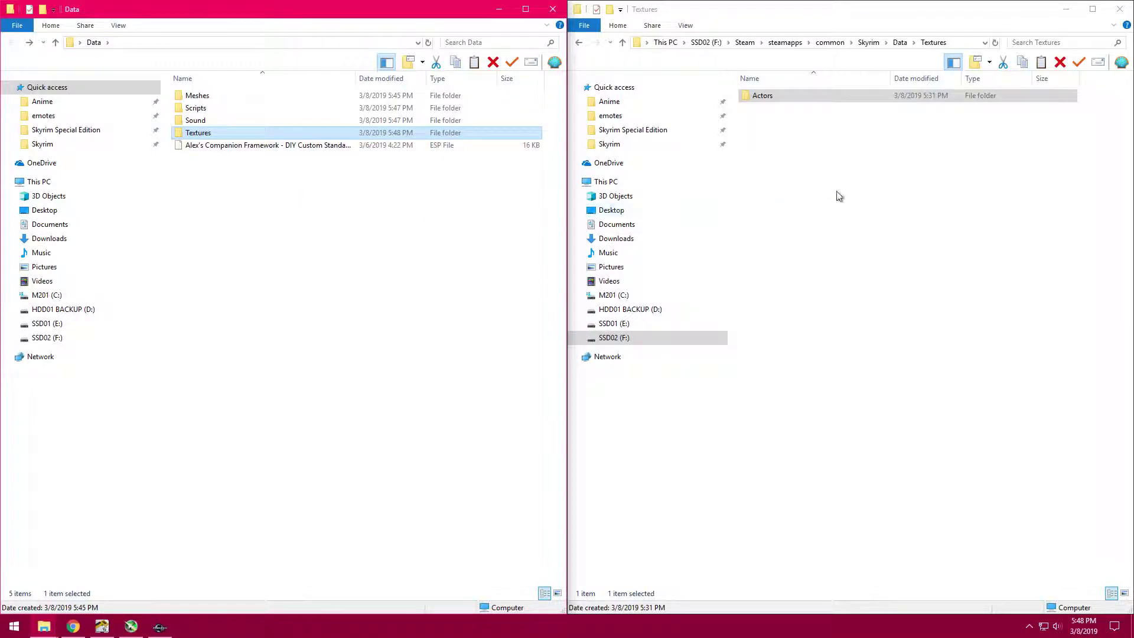
{"action": "left_click", "coordinate": [837, 195]}
{"action": "key", "text": "alt+Up"}
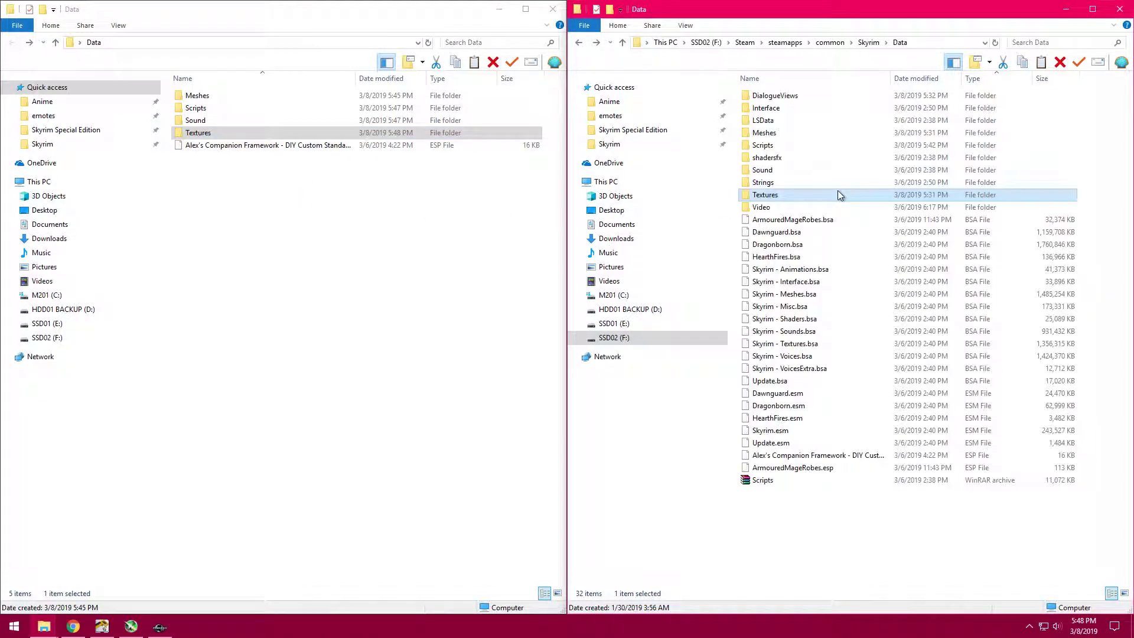
{"action": "left_click_drag", "start_coordinate": [242, 200], "coordinate": [236, 86]}
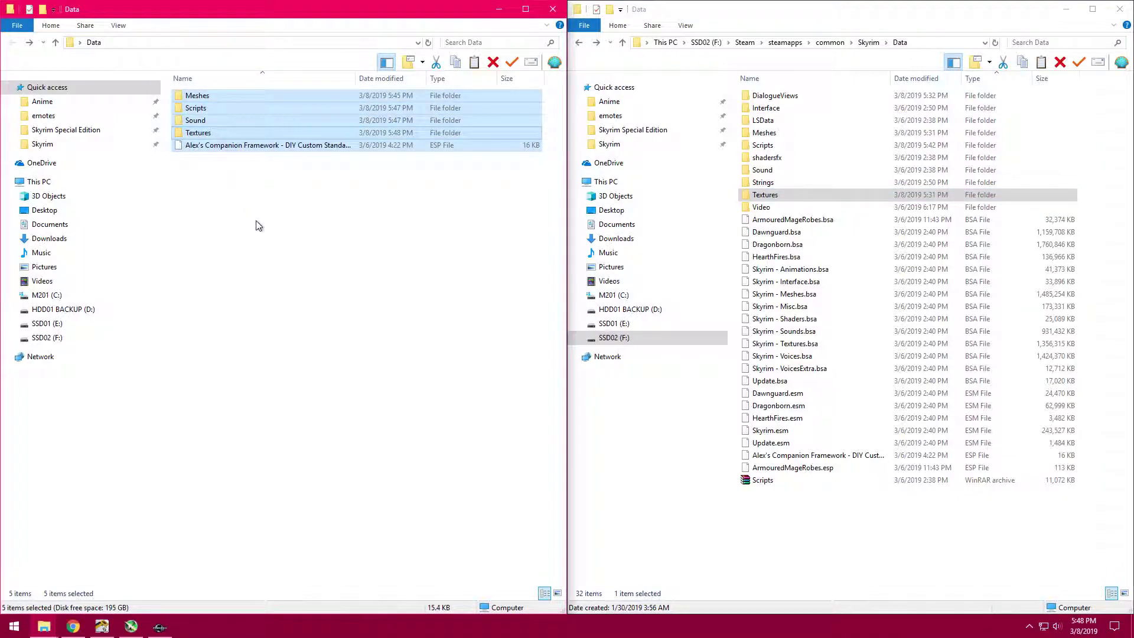
{"action": "left_click_drag", "start_coordinate": [812, 521], "coordinate": [852, 85]}
{"action": "left_click", "coordinate": [276, 256]}
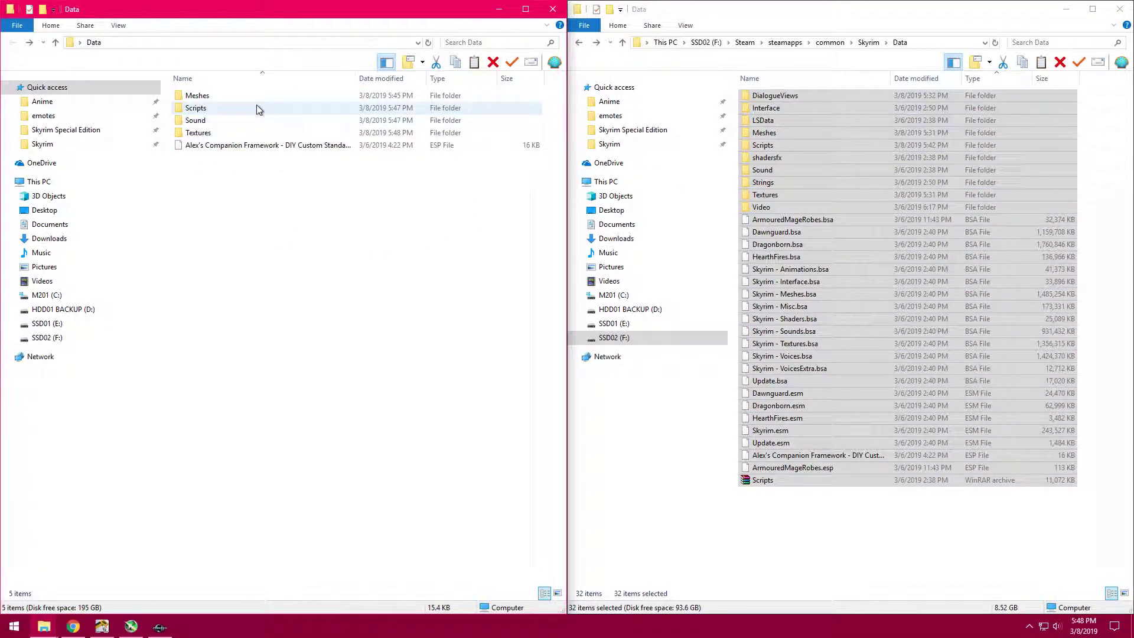
{"action": "left_click_drag", "start_coordinate": [248, 185], "coordinate": [228, 84]}
{"action": "right_click", "coordinate": [232, 123]}
{"action": "left_click", "coordinate": [322, 282]}
{"action": "right_click", "coordinate": [785, 520]}
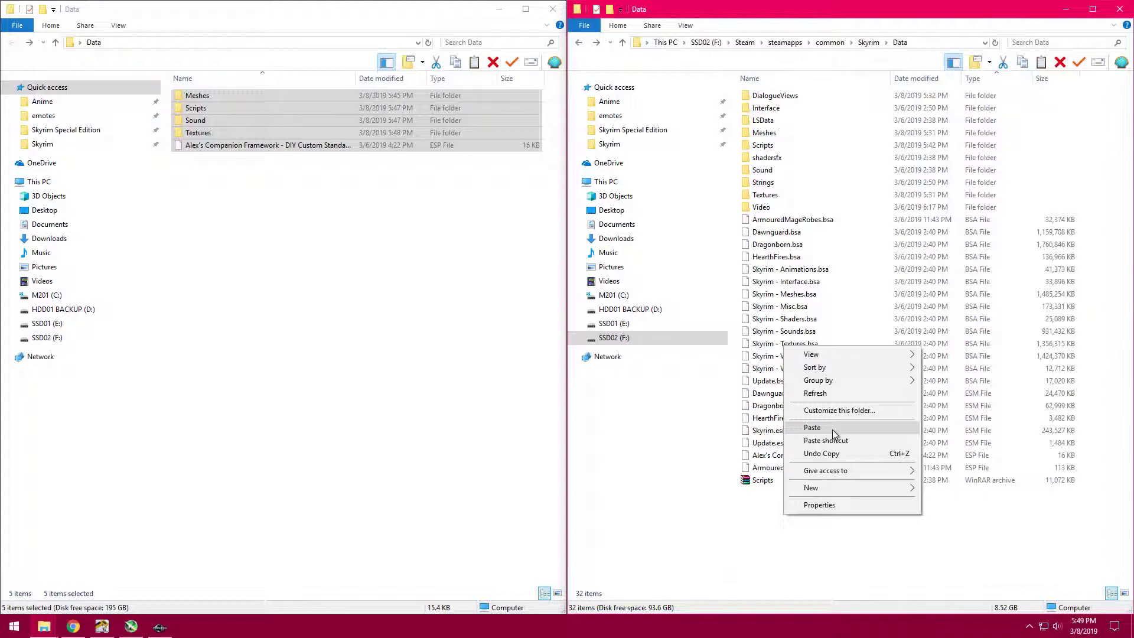
{"action": "left_click", "coordinate": [370, 289]}
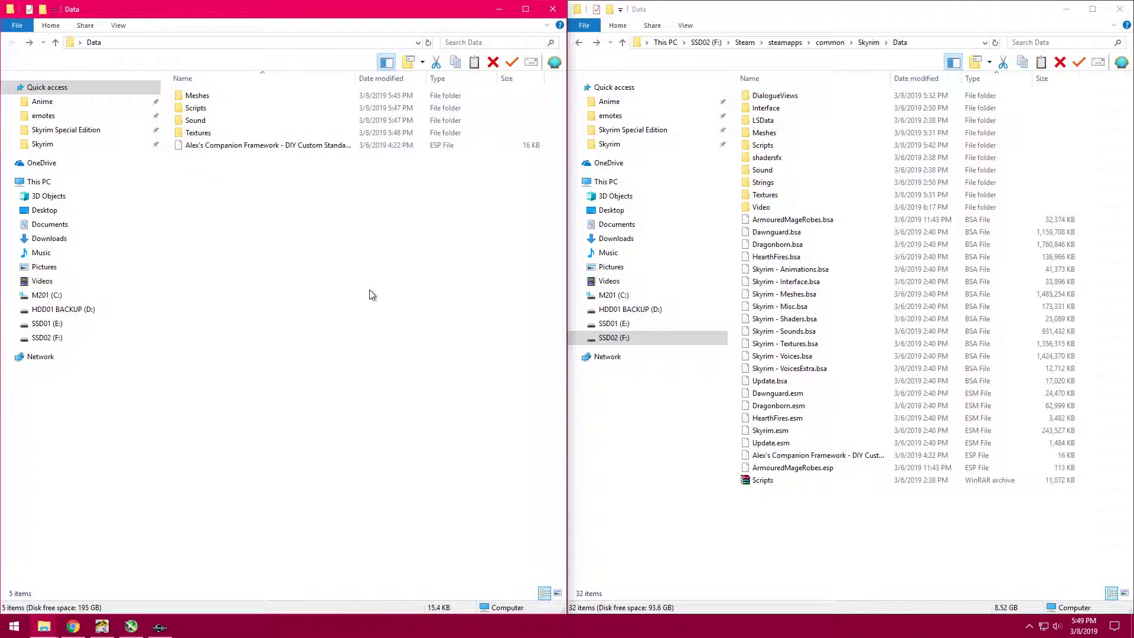
- Close Skyrim's Data window, copy the companion plugin's file name from the desktop Data folder, and close that window too
{"action": "left_click", "coordinate": [1118, 10]}
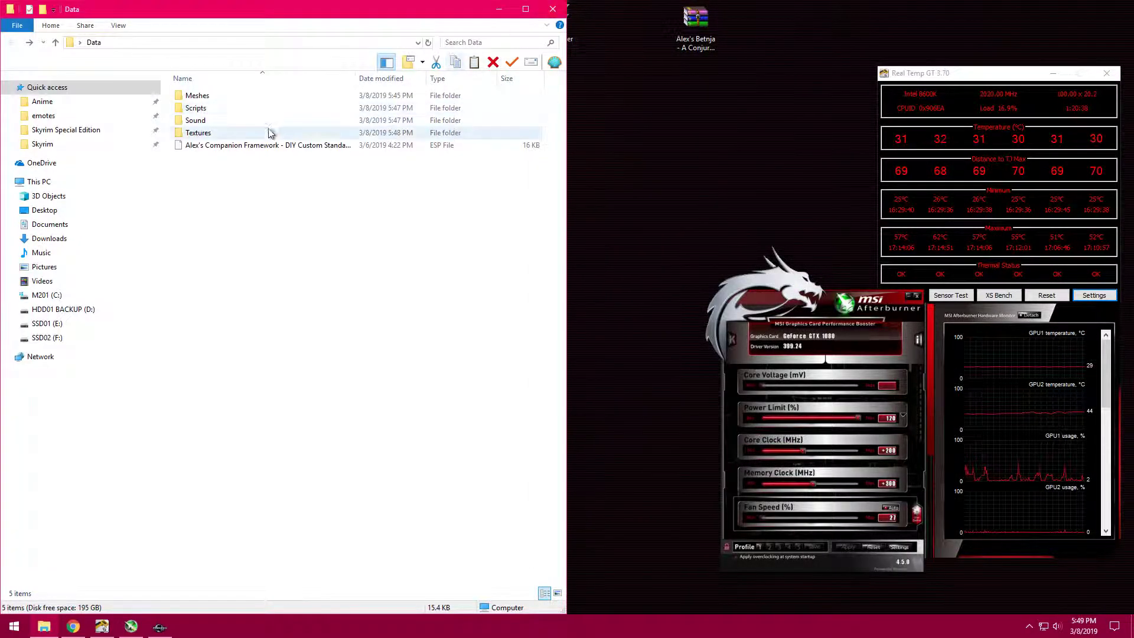
{"action": "left_click", "coordinate": [282, 150]}
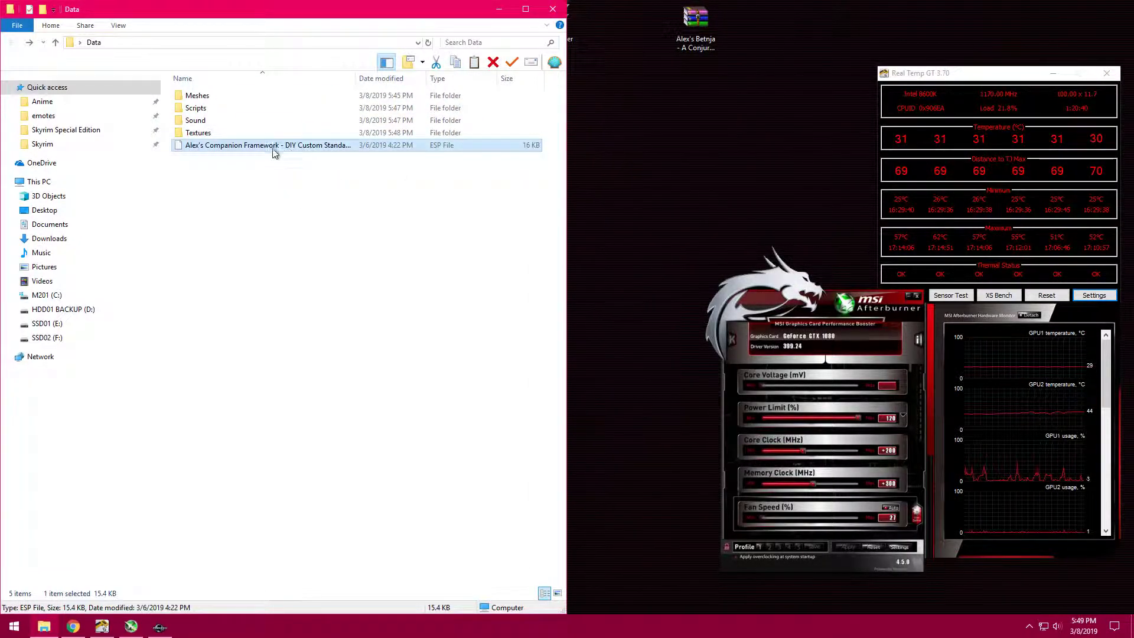
{"action": "left_click", "coordinate": [230, 147]}
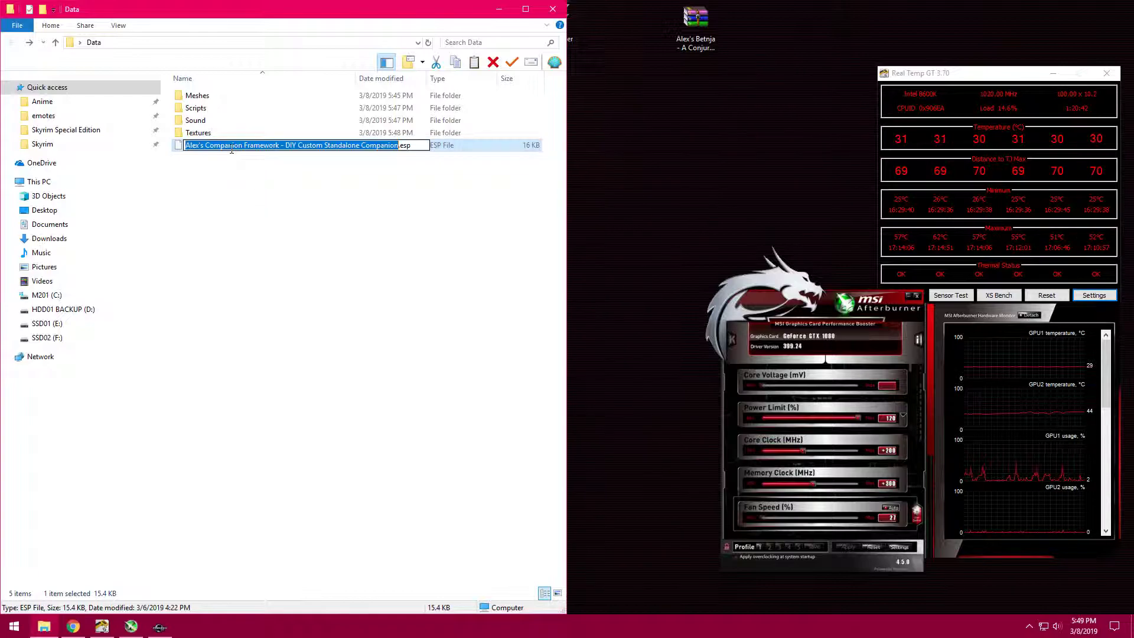
{"action": "right_click", "coordinate": [231, 148]}
{"action": "left_click", "coordinate": [260, 188]}
{"action": "left_click", "coordinate": [550, 16]}
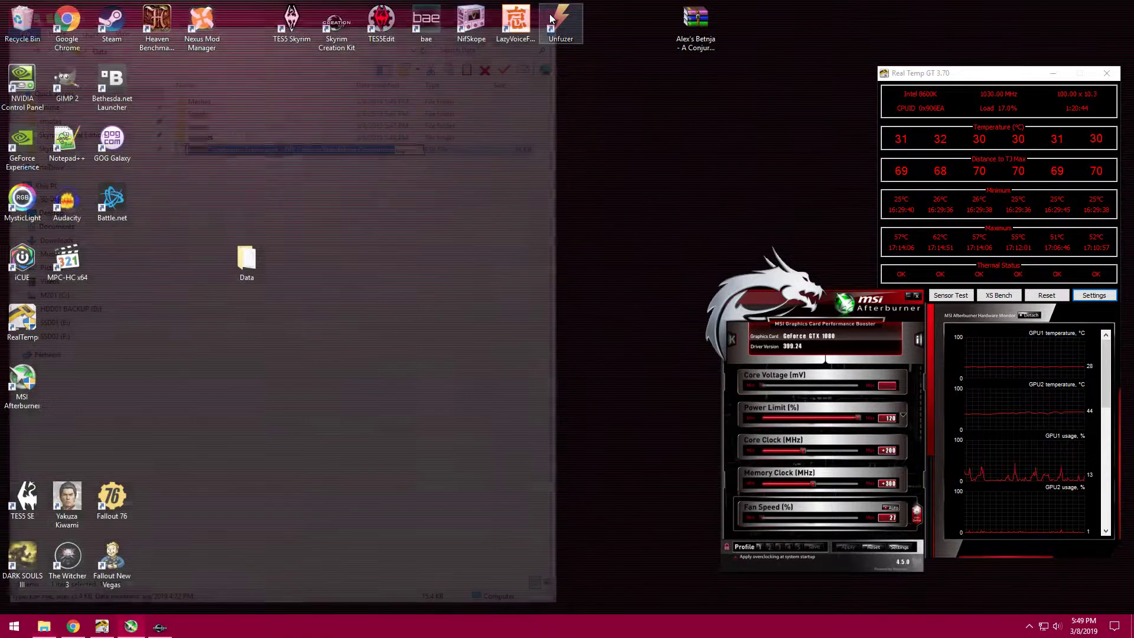
- Reopen the desktop Data folder maximized, look over its folders and plugin file, and close it
{"action": "left_click", "coordinate": [260, 248]}
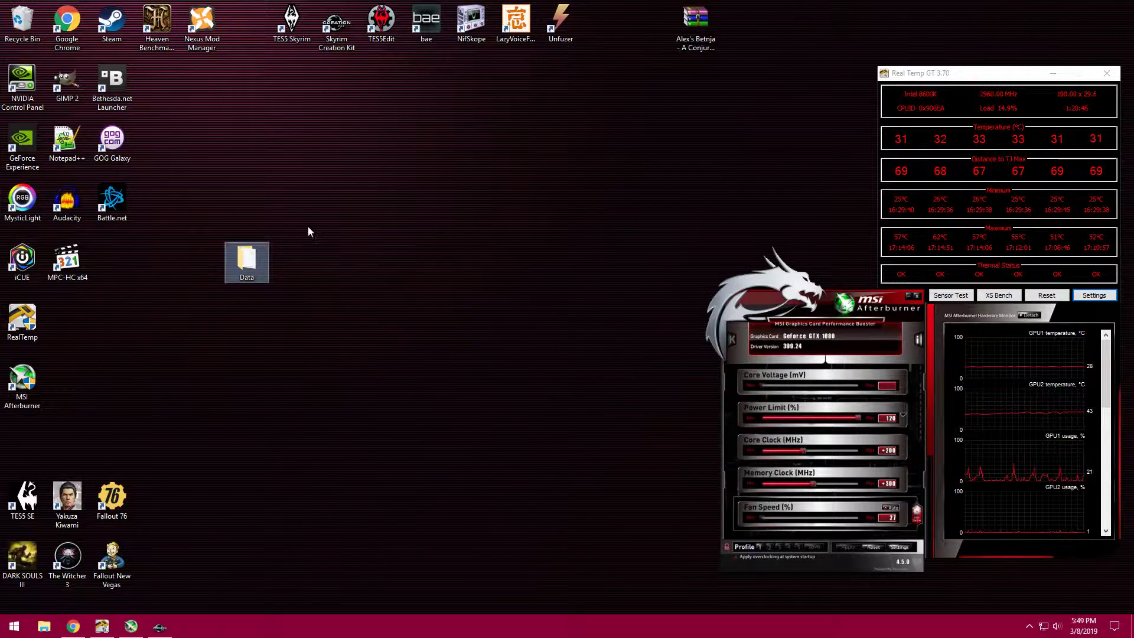
{"action": "double_click", "coordinate": [247, 260]}
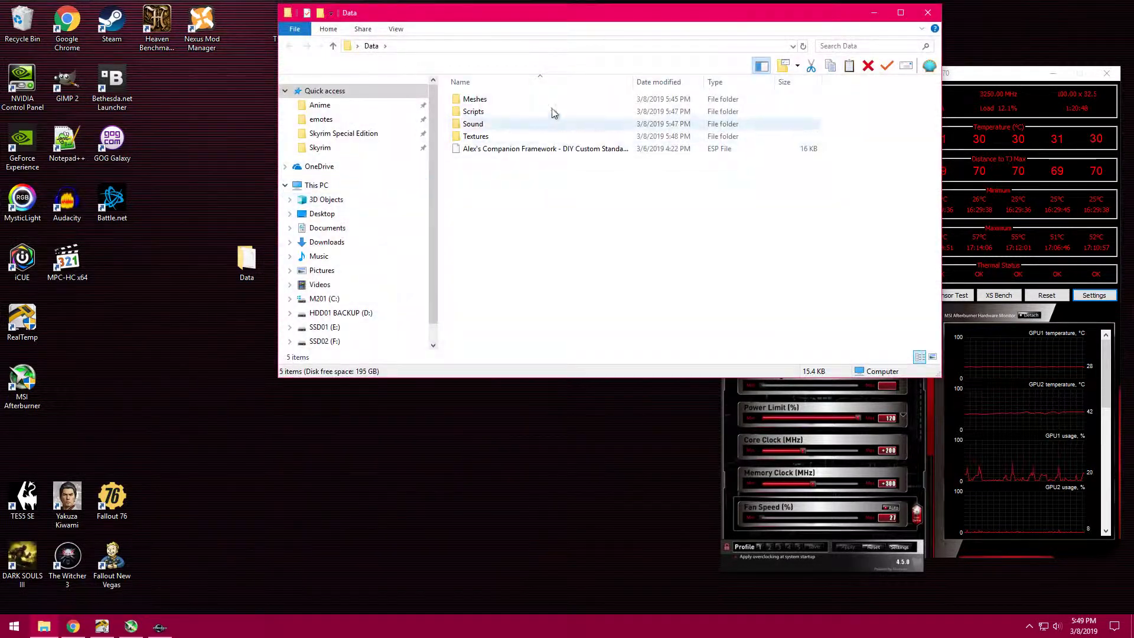
{"action": "left_click_drag", "start_coordinate": [586, 17], "coordinate": [568, 66]}
{"action": "double_click", "coordinate": [568, 66]}
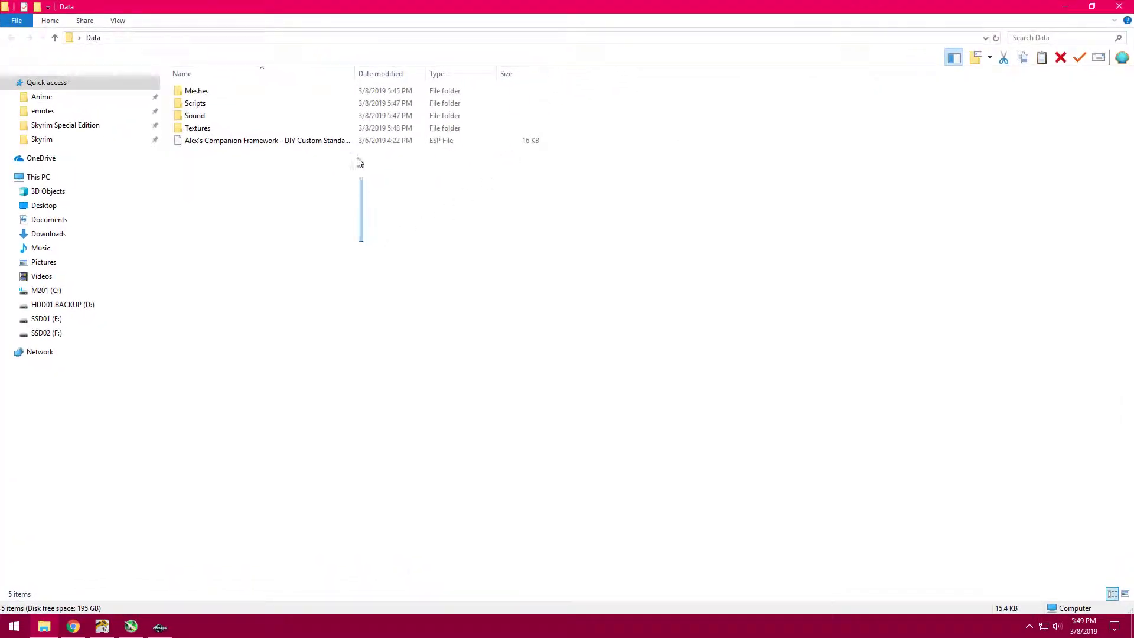
{"action": "key", "text": "alt+F4"}
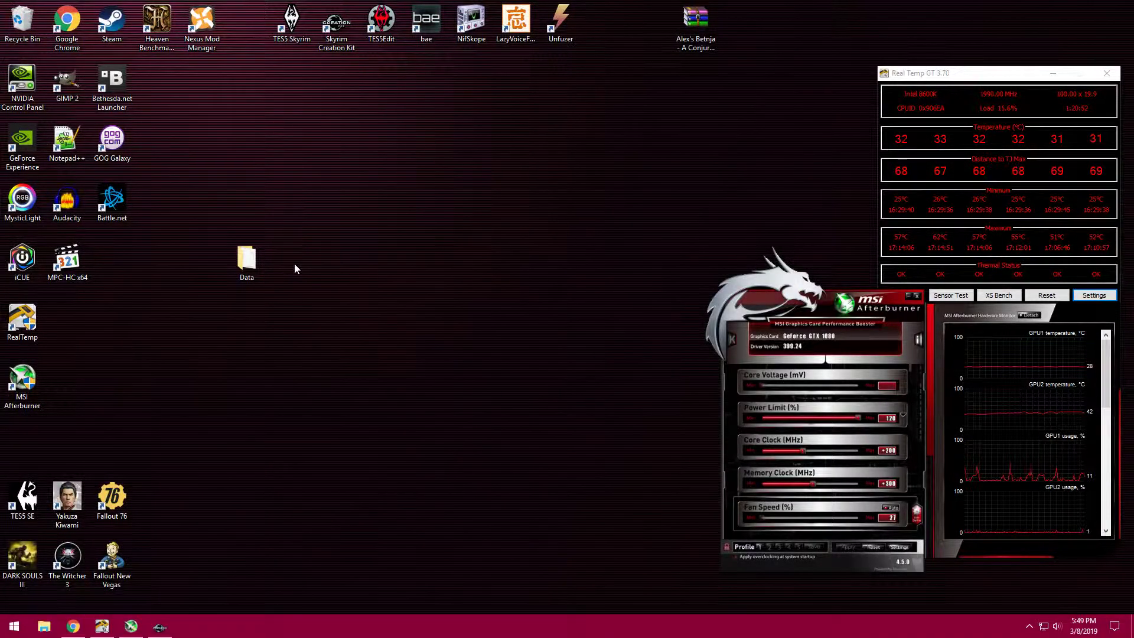
- Create a new WinRAR ZIP archive on the desktop and name it Karla Companion
{"action": "right_click", "coordinate": [295, 264]}
{"action": "mouse_move", "coordinate": [386, 384]}
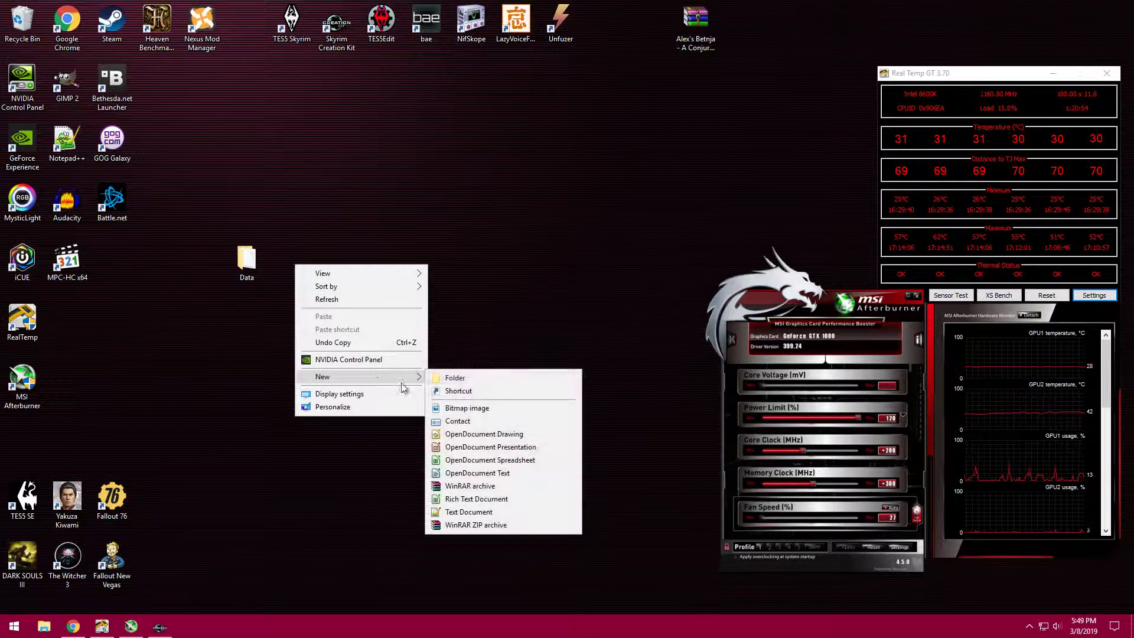
{"action": "left_click", "coordinate": [494, 524]}
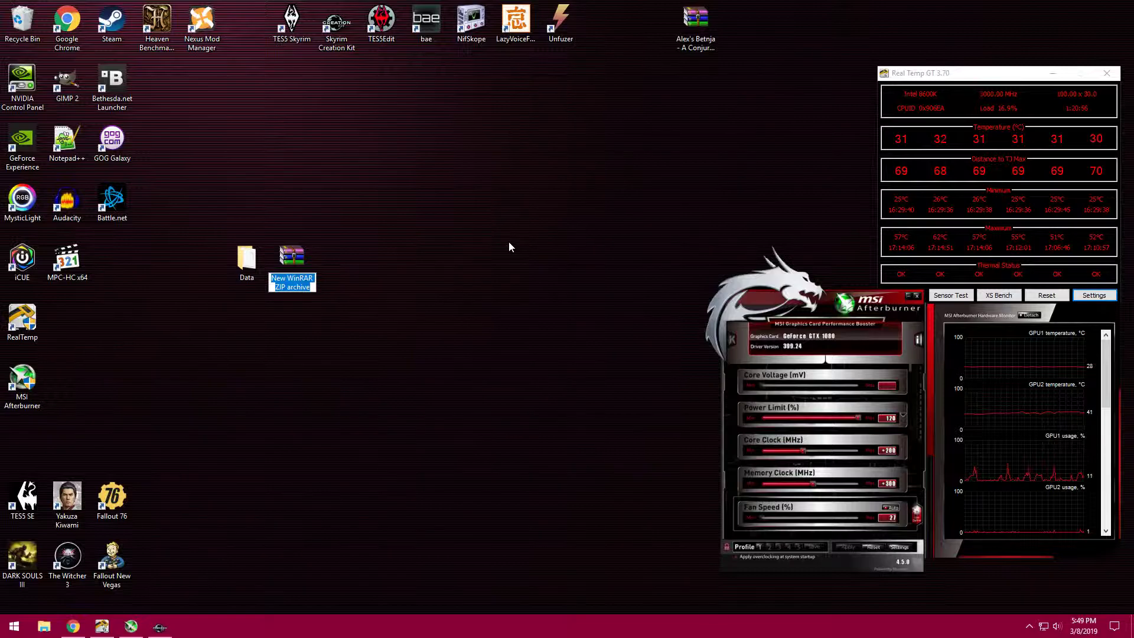
{"action": "key", "text": "ctrl+v"}
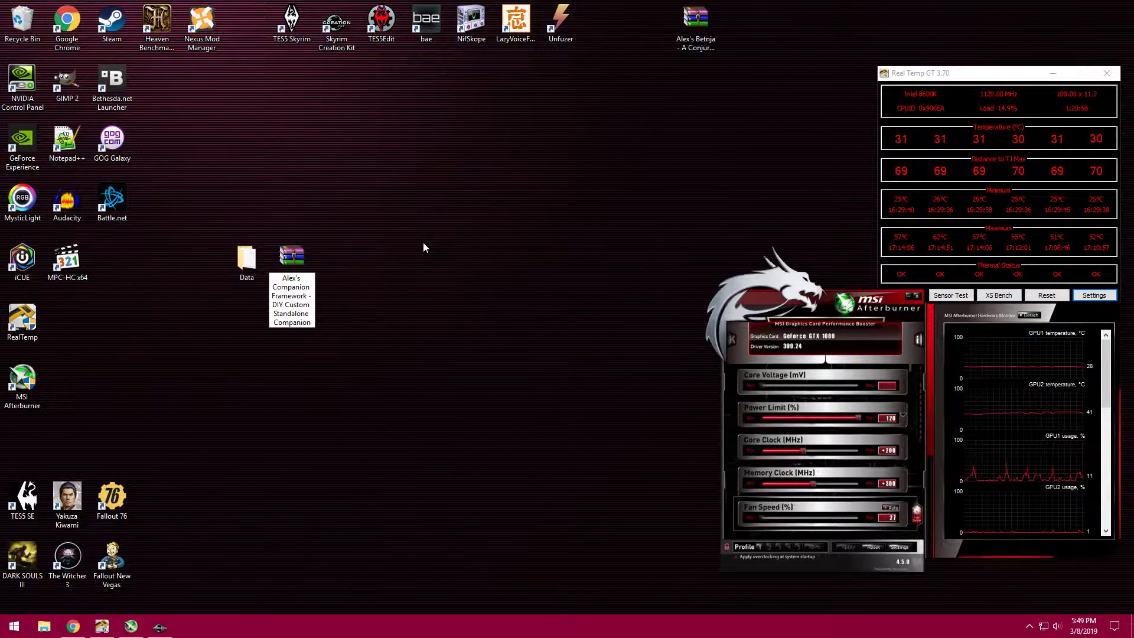
{"action": "key", "text": "ctrl+a"}
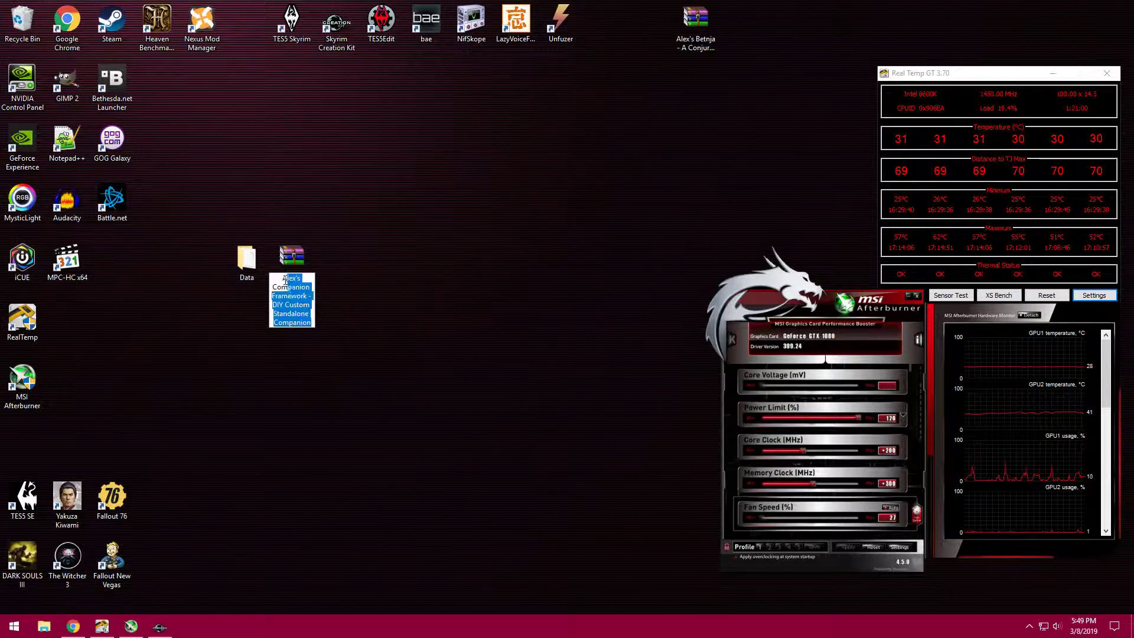
{"action": "type", "text": "Karla"}
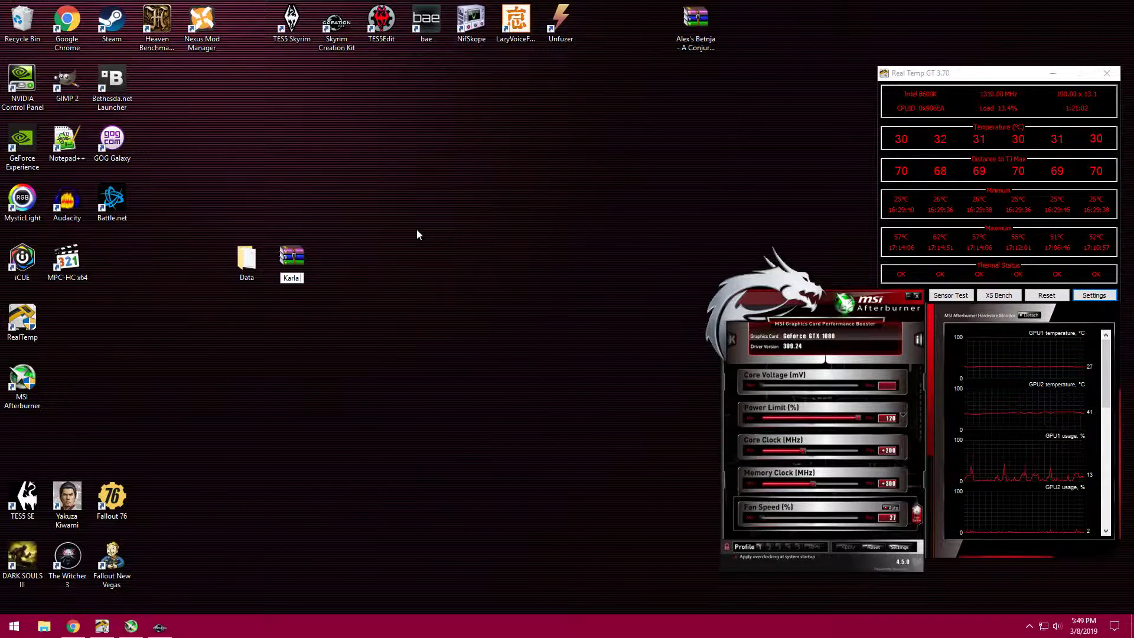
{"action": "type", "text": " Com"}
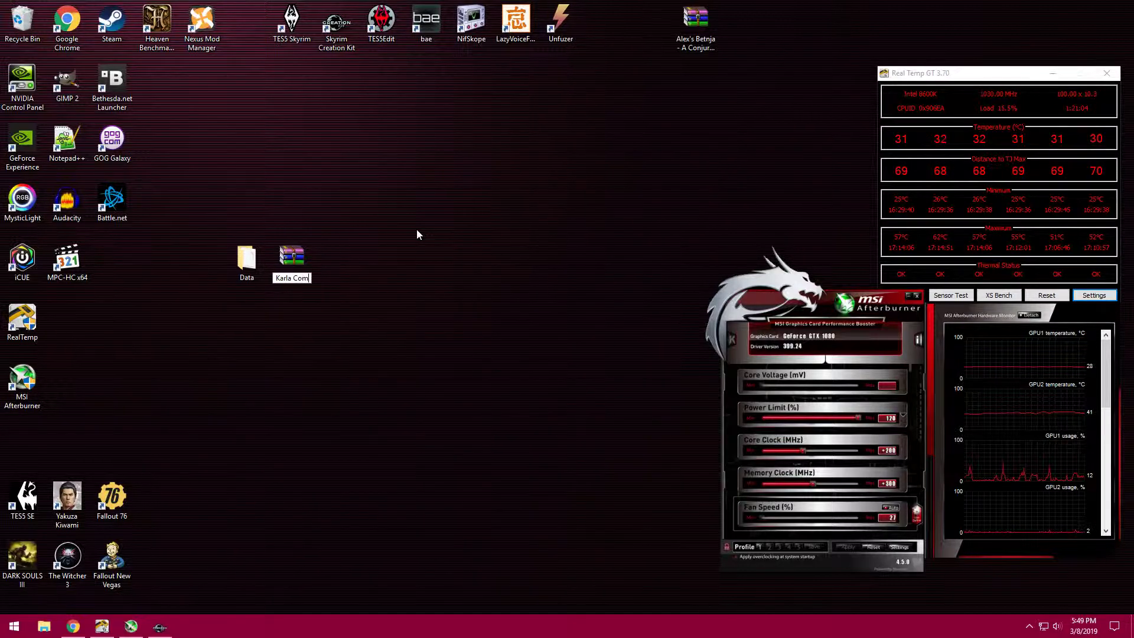
{"action": "type", "text": "panion"}
{"action": "key", "text": "Return"}
{"action": "left_click", "coordinate": [417, 229]}
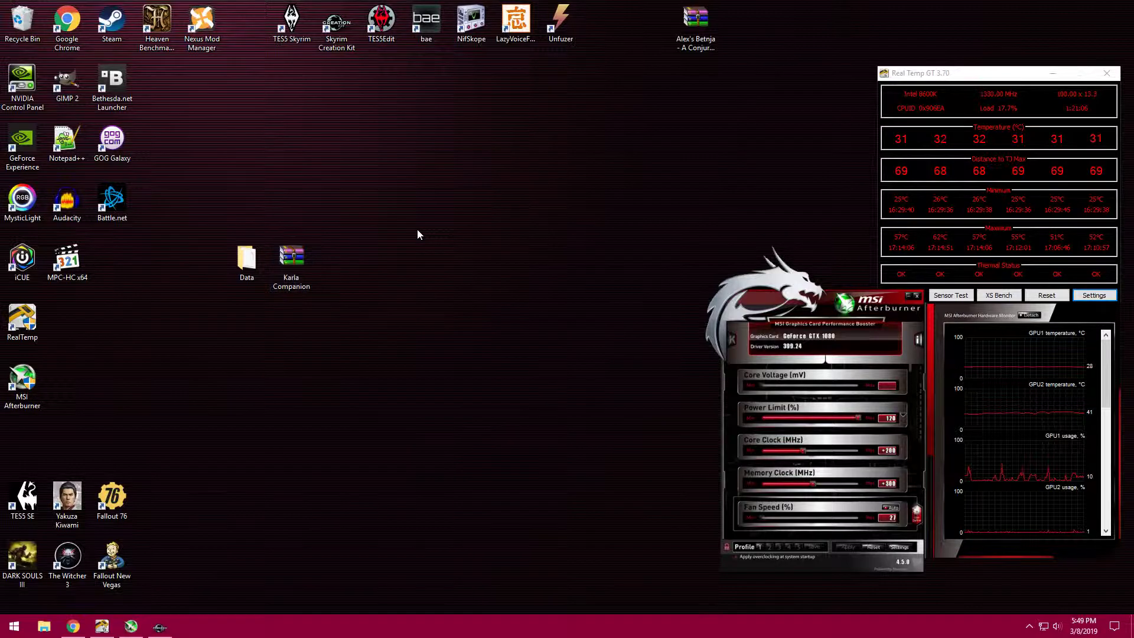
- Add the desktop Data folder to the Karla Companion archive
{"action": "left_click_drag", "start_coordinate": [245, 260], "coordinate": [295, 259]}
{"action": "left_click", "coordinate": [307, 250]}
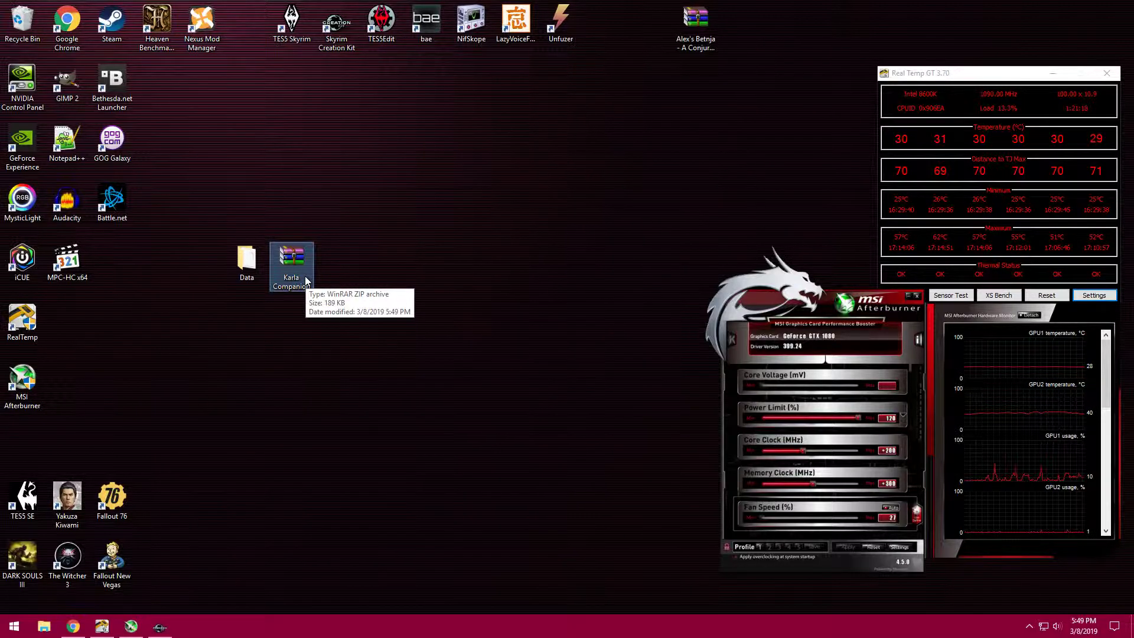
{"action": "left_click", "coordinate": [201, 26]}
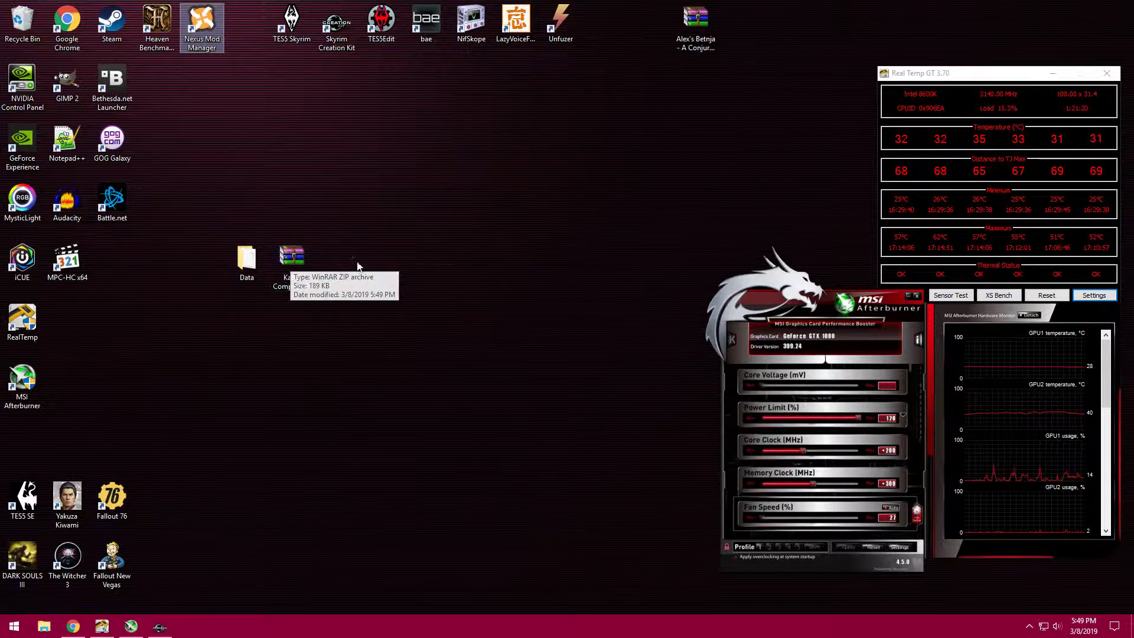
- Check the Data folder and its nested Meshes subfolders inside the Karla Companion archive, and close the archive
{"action": "double_click", "coordinate": [301, 263]}
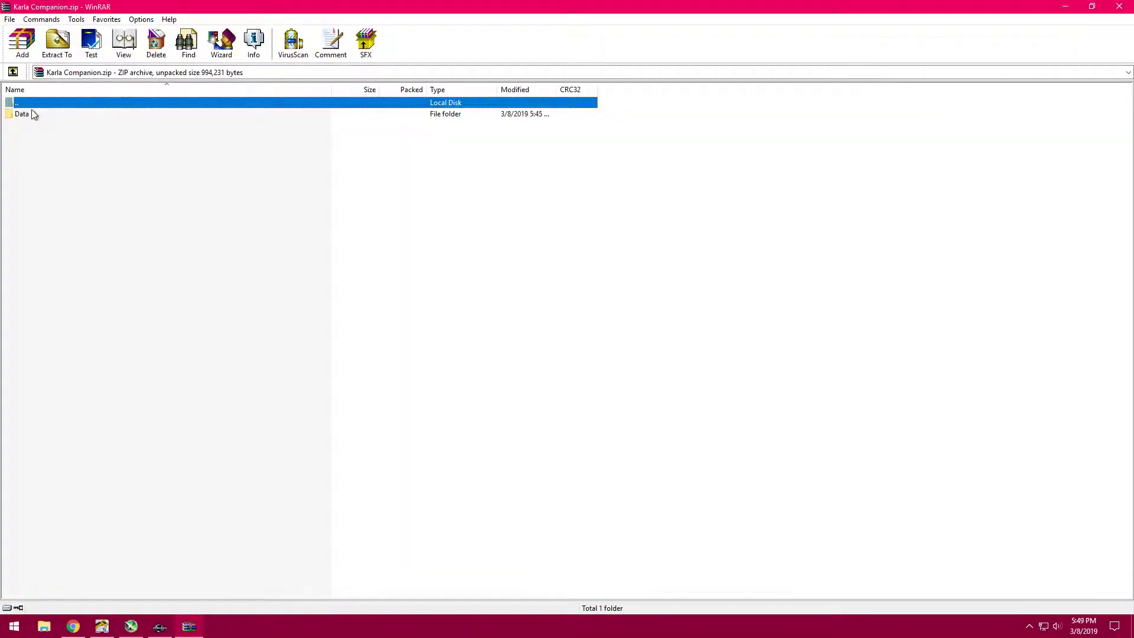
{"action": "double_click", "coordinate": [40, 114]}
{"action": "left_click_drag", "start_coordinate": [67, 192], "coordinate": [65, 112]}
{"action": "double_click", "coordinate": [65, 113]}
{"action": "double_click", "coordinate": [65, 113]}
{"action": "double_click", "coordinate": [65, 114]}
{"action": "double_click", "coordinate": [65, 113]}
{"action": "double_click", "coordinate": [65, 113]}
{"action": "double_click", "coordinate": [65, 114]}
{"action": "key", "text": "BackSpace"}
{"action": "key", "text": "BackSpace"}
{"action": "key", "text": "BackSpace"}
{"action": "key", "text": "BackSpace"}
{"action": "key", "text": "BackSpace"}
{"action": "key", "text": "BackSpace"}
{"action": "left_click_drag", "start_coordinate": [72, 240], "coordinate": [104, 97]}
{"action": "left_click", "coordinate": [1119, 6]}
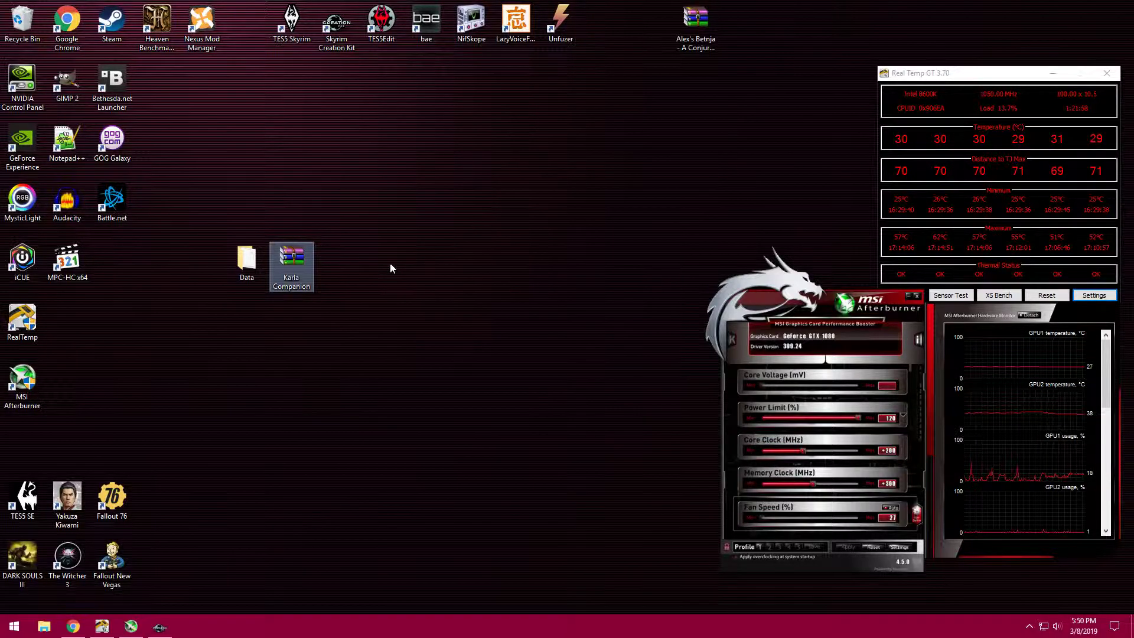
- Inspect the plugin file and the Scripts folder's PEX files inside the Karla Companion archive, and close it
{"action": "left_click", "coordinate": [474, 324]}
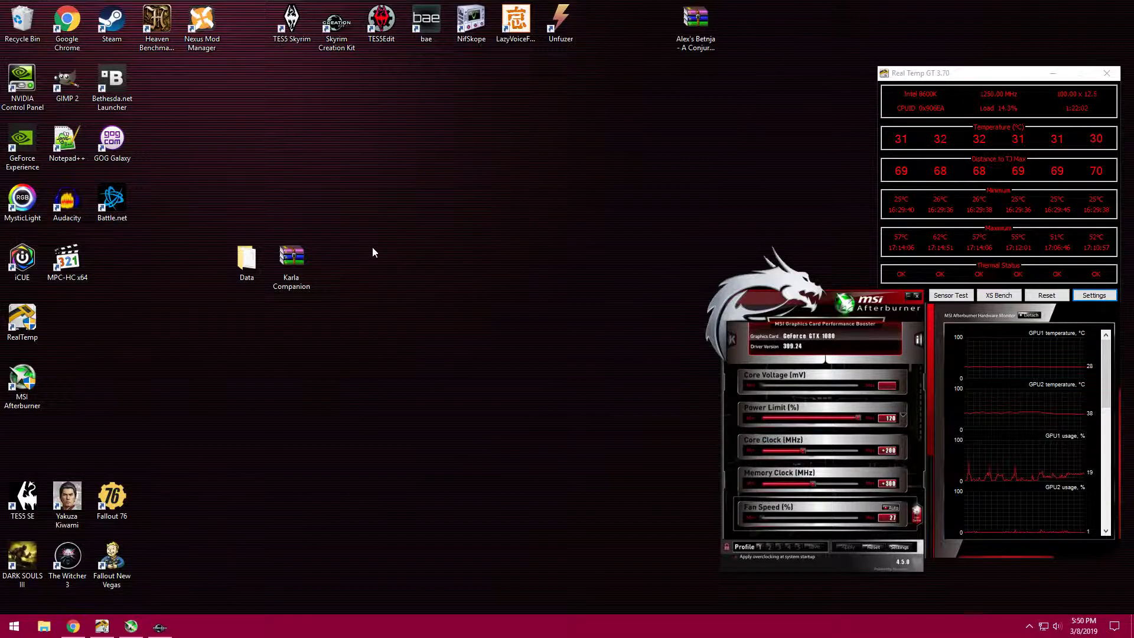
{"action": "double_click", "coordinate": [301, 254]}
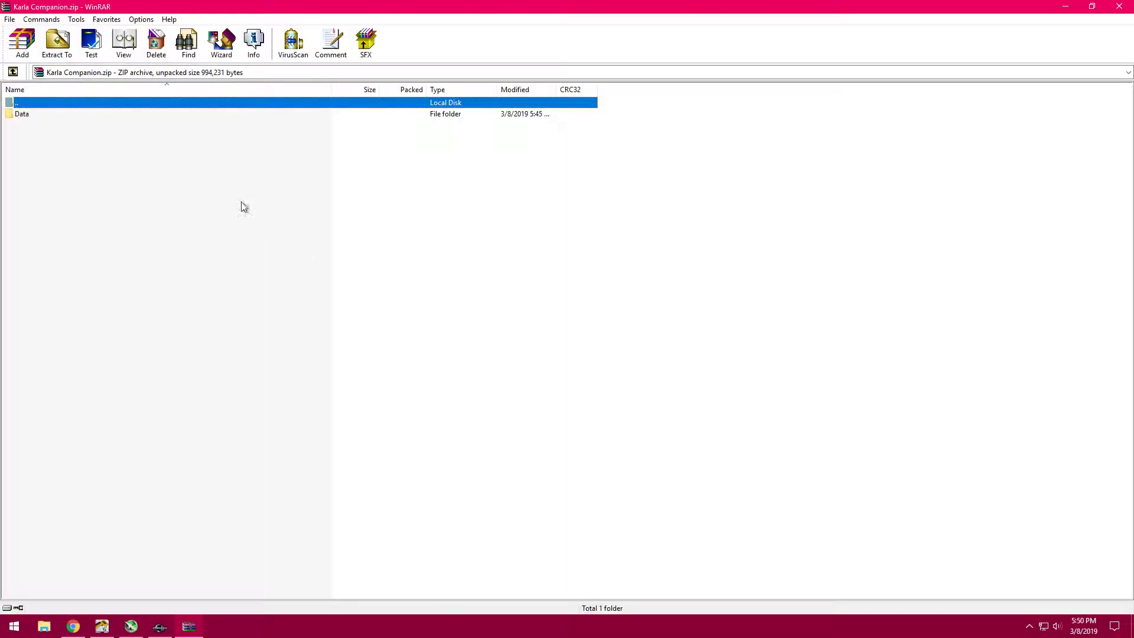
{"action": "double_click", "coordinate": [83, 113]}
{"action": "left_click", "coordinate": [79, 159]}
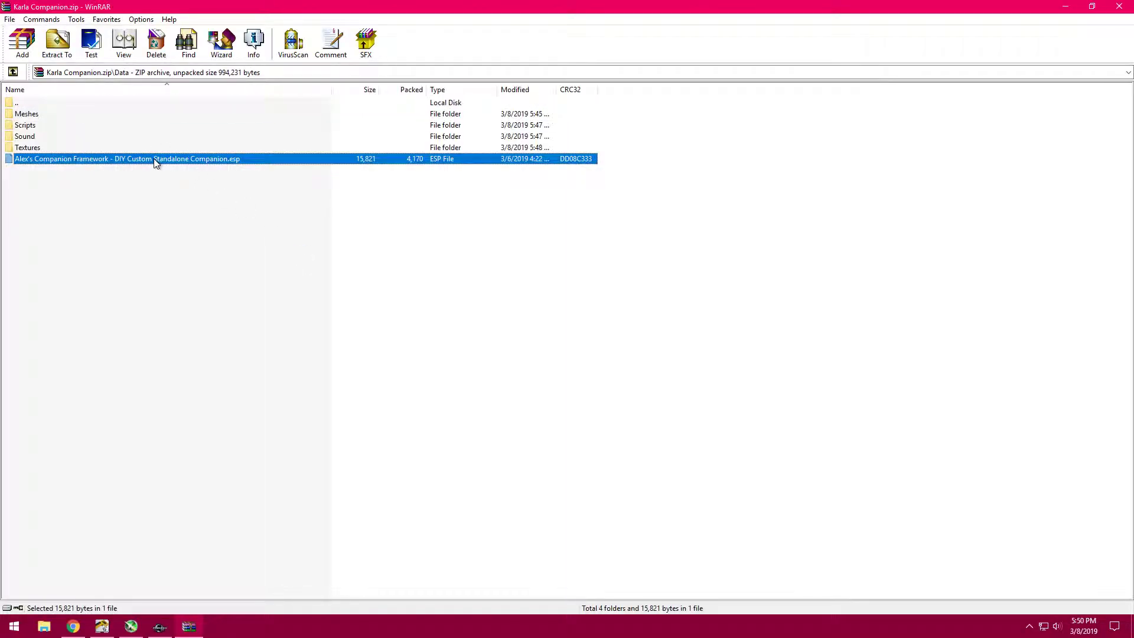
{"action": "double_click", "coordinate": [82, 126]}
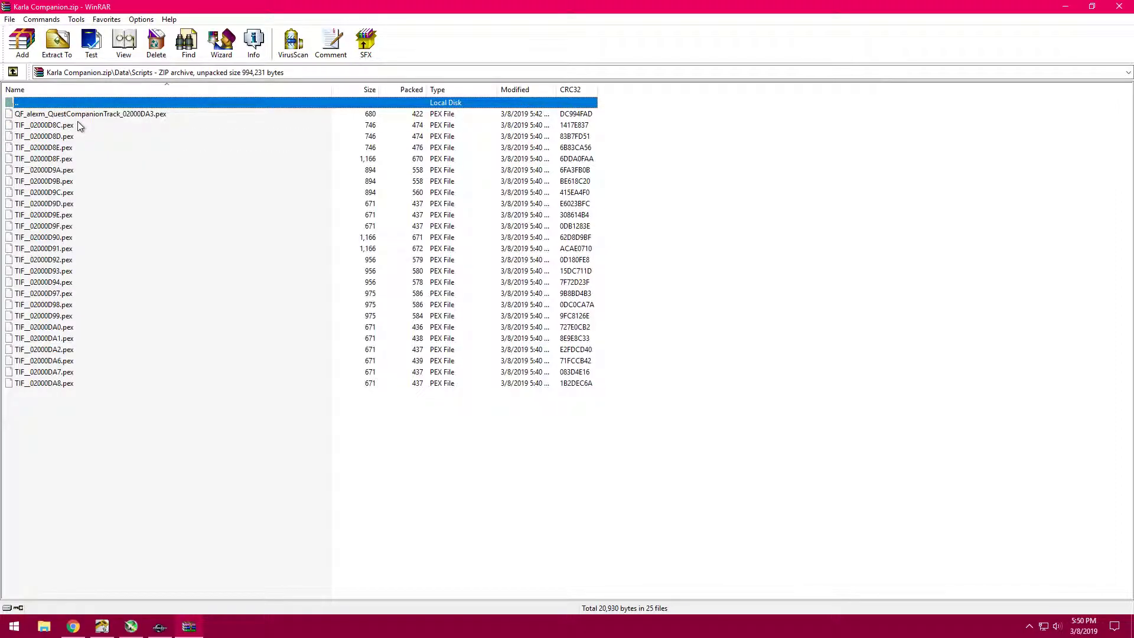
{"action": "key", "text": "BackSpace"}
{"action": "key", "text": "BackSpace"}
{"action": "left_click", "coordinate": [1118, 7]}
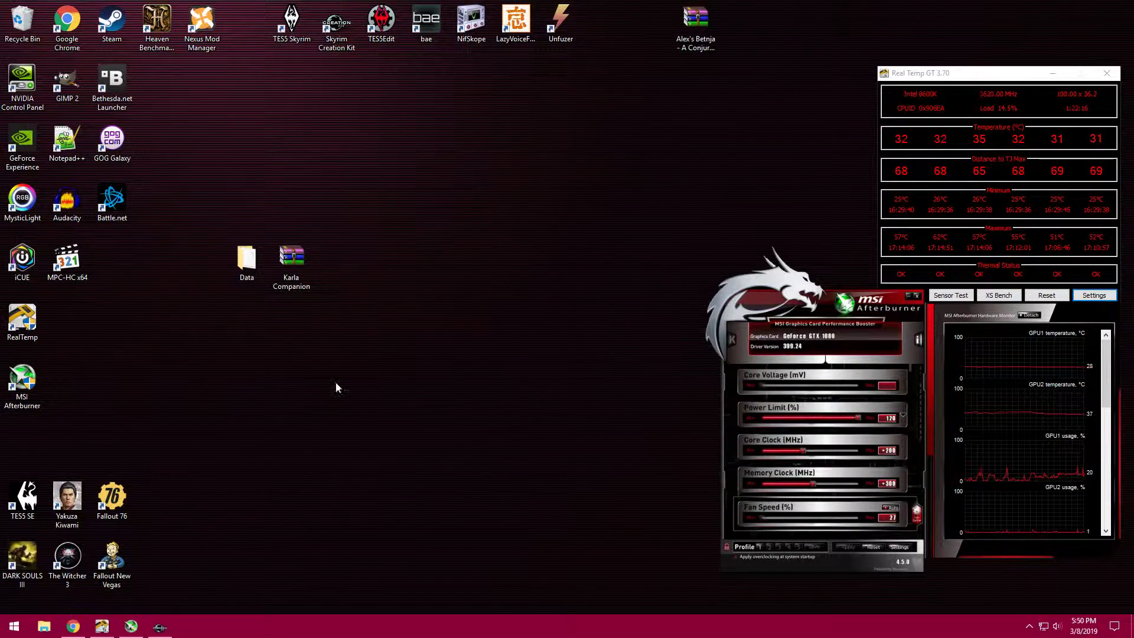
- Empty the Recycle Bin
{"action": "left_click", "coordinate": [314, 254]}
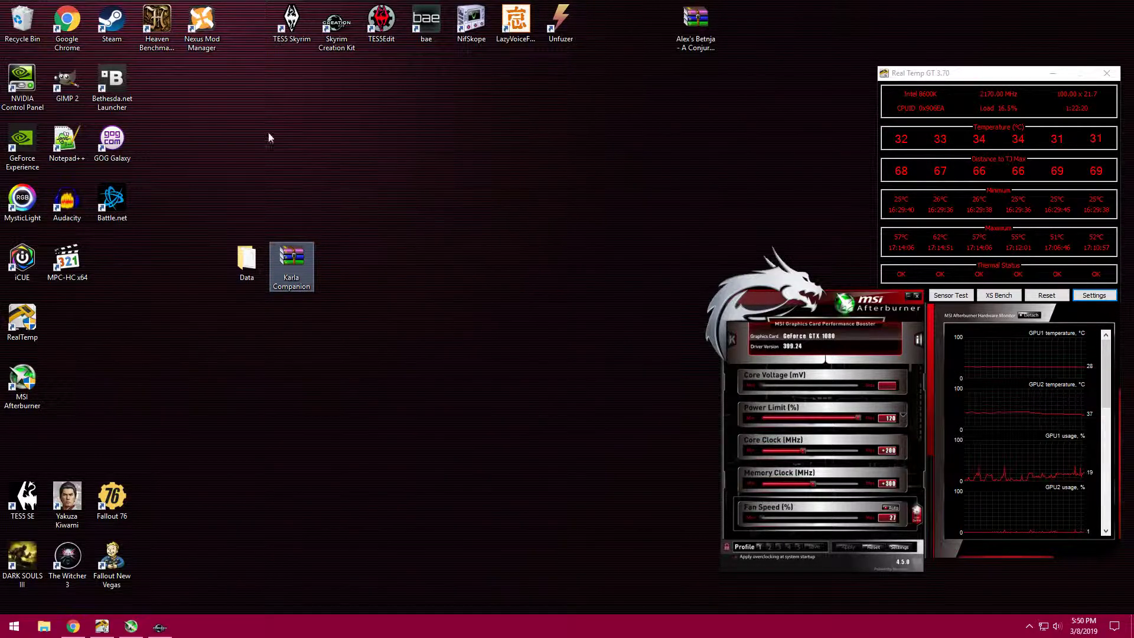
{"action": "right_click", "coordinate": [25, 24]}
{"action": "left_click", "coordinate": [65, 52]}
{"action": "left_click", "coordinate": [615, 321]}
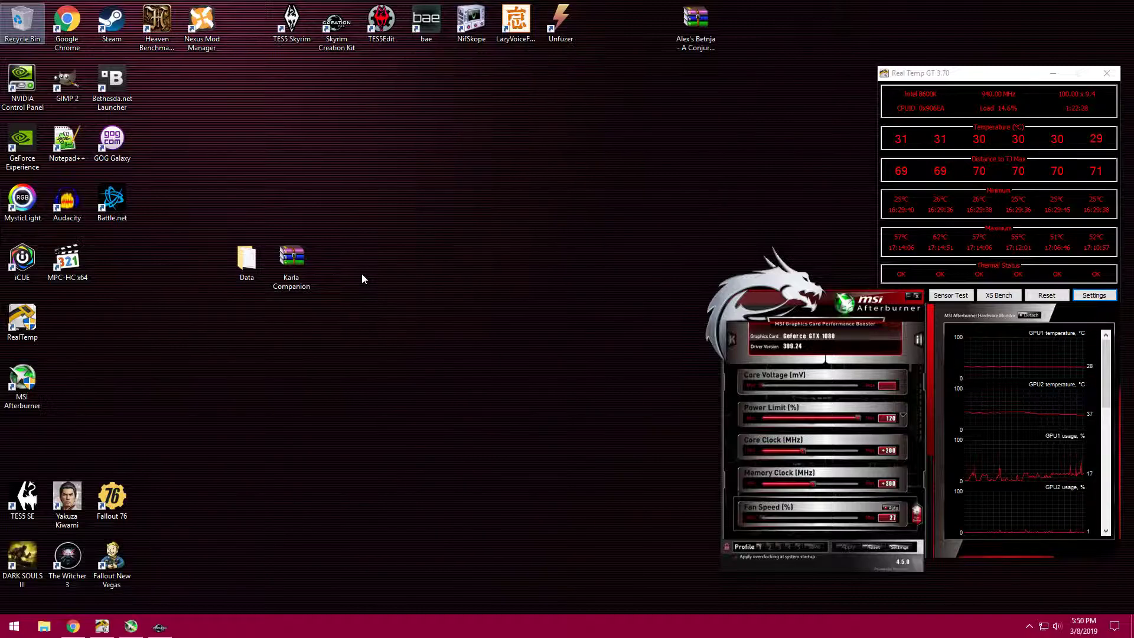
- Compare the archive's plugin file name with the .esp folder name inside Meshes, Actors, Character, FaceGenData, FaceGeom
{"action": "double_click", "coordinate": [296, 262]}
{"action": "double_click", "coordinate": [76, 114]}
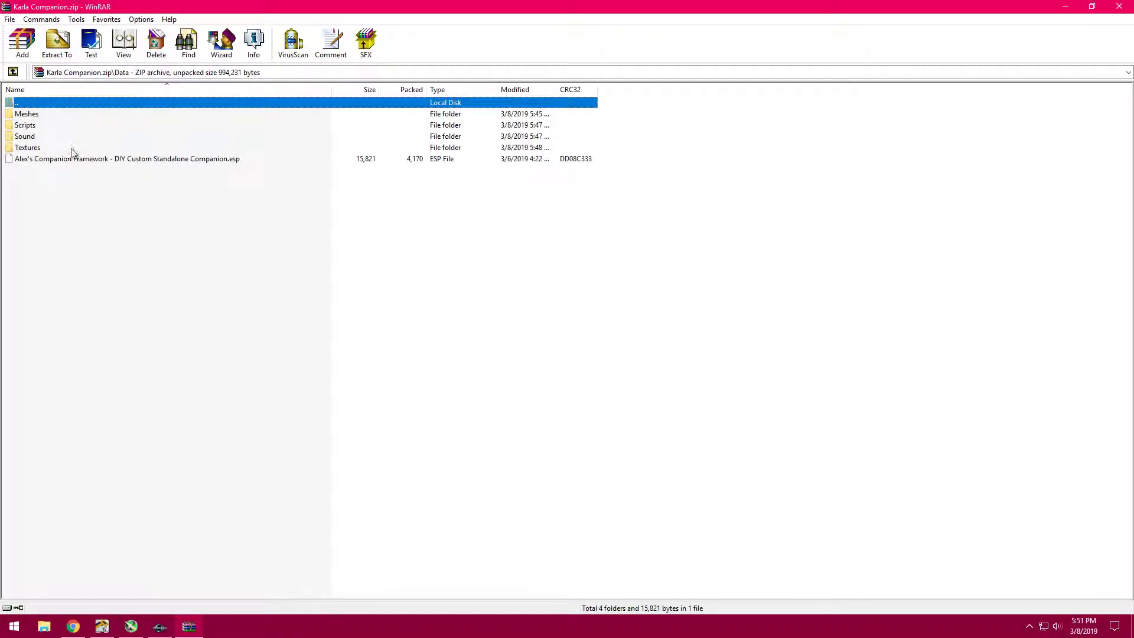
{"action": "left_click", "coordinate": [70, 155]}
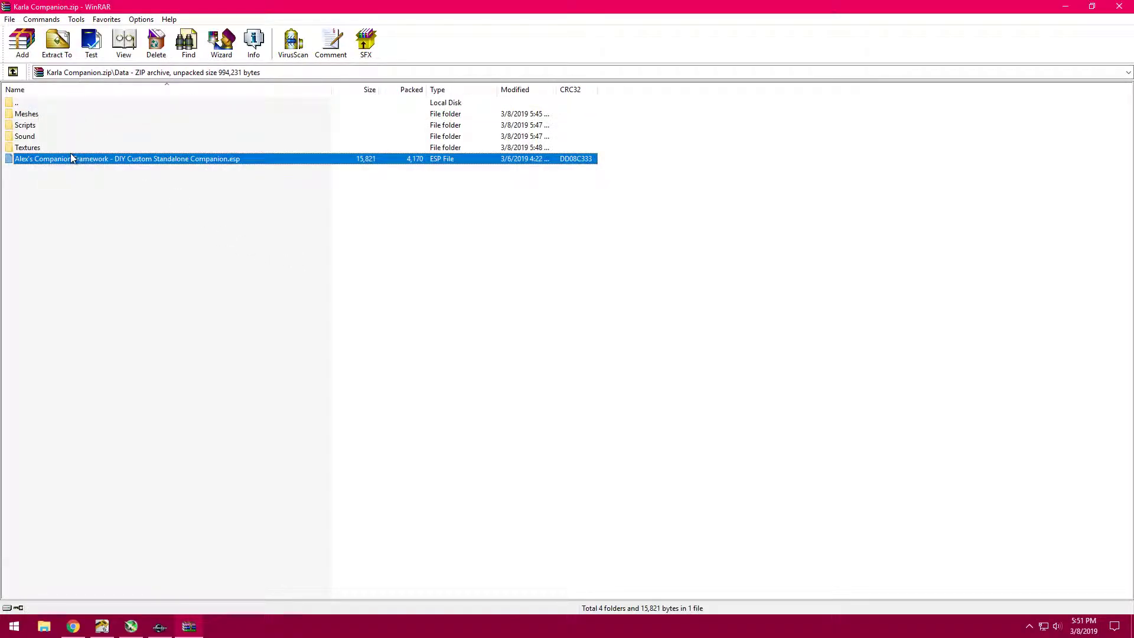
{"action": "double_click", "coordinate": [67, 114]}
{"action": "double_click", "coordinate": [67, 113]}
{"action": "double_click", "coordinate": [67, 113]}
{"action": "double_click", "coordinate": [67, 113]}
{"action": "double_click", "coordinate": [67, 114]}
{"action": "left_click", "coordinate": [111, 116]}
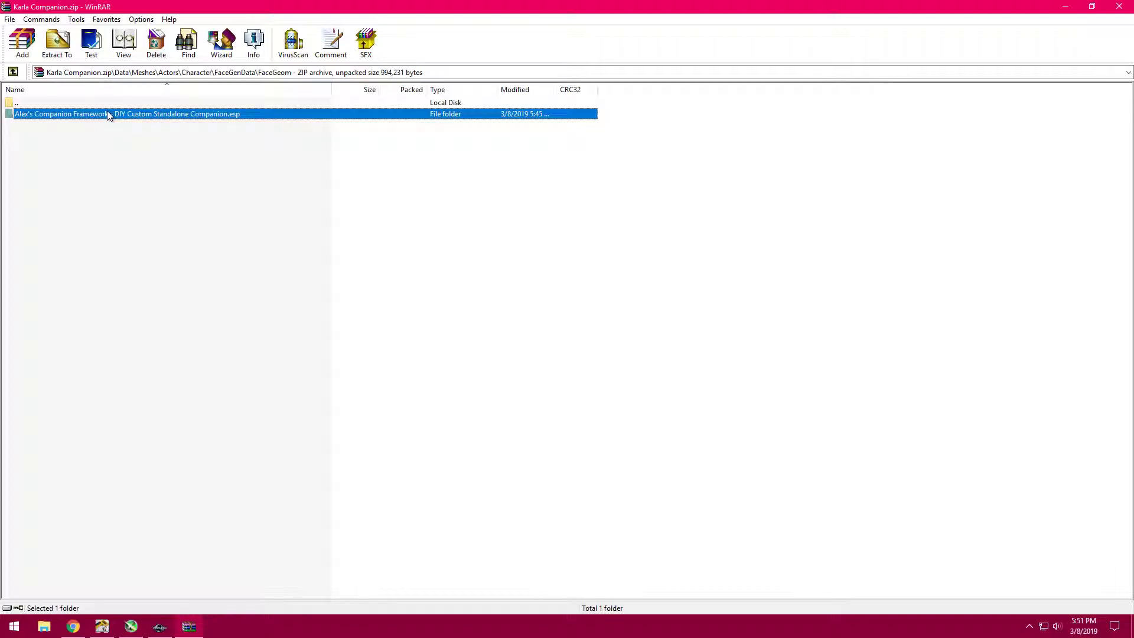
- Return to the Karla Companion archive's Data folder and review all the PEX files in its Scripts folder
{"action": "key", "text": "BackSpace"}
{"action": "key", "text": "BackSpace"}
{"action": "key", "text": "BackSpace"}
{"action": "key", "text": "BackSpace"}
{"action": "key", "text": "BackSpace"}
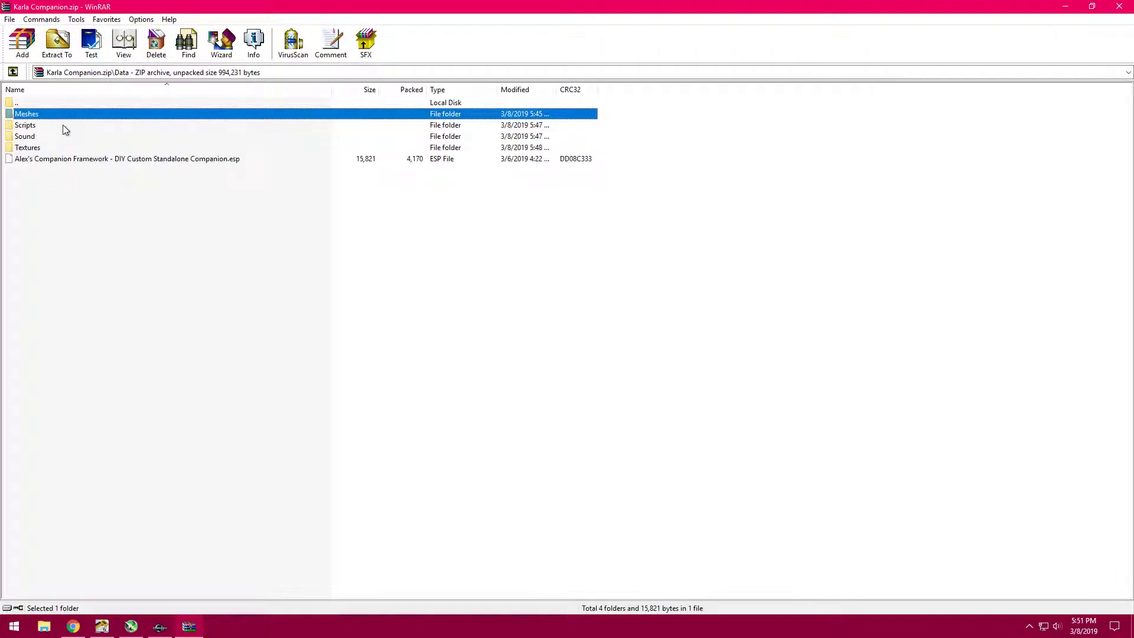
{"action": "double_click", "coordinate": [62, 126]}
{"action": "left_click", "coordinate": [94, 385]}
{"action": "left_click_drag", "start_coordinate": [96, 409], "coordinate": [136, 120]}
{"action": "left_click", "coordinate": [101, 436]}
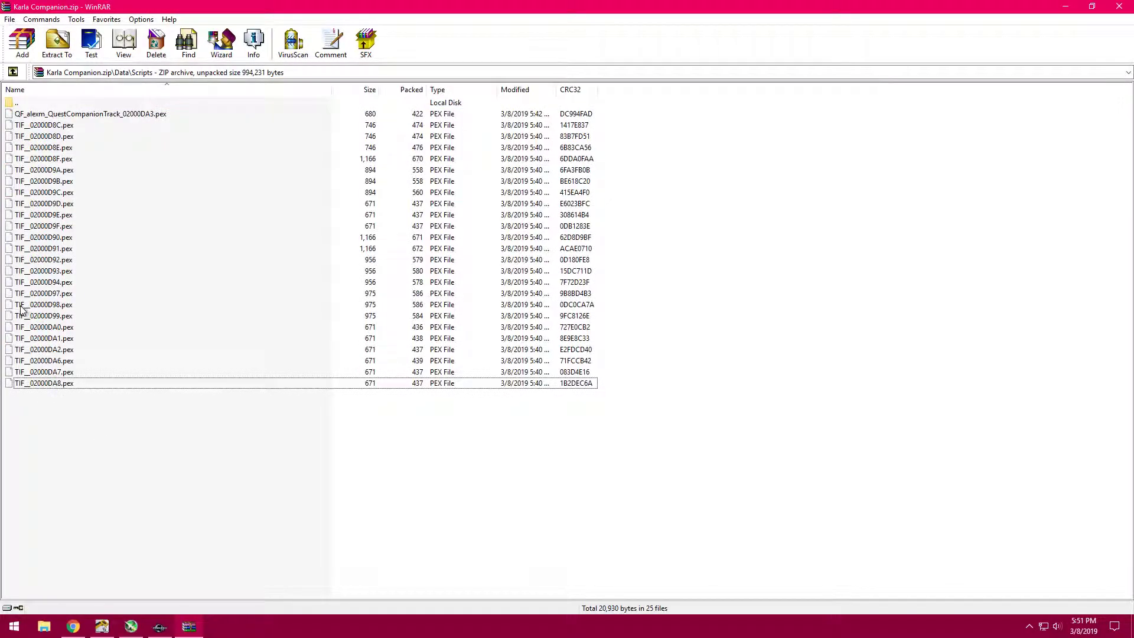
- Examine the file name of TIF__02000D98.pex and compare it with the rest of the PEX files in Scripts
{"action": "left_click", "coordinate": [33, 306]}
{"action": "left_click", "coordinate": [60, 306]}
{"action": "left_click_drag", "start_coordinate": [60, 306], "coordinate": [32, 306]}
{"action": "left_click", "coordinate": [88, 419]}
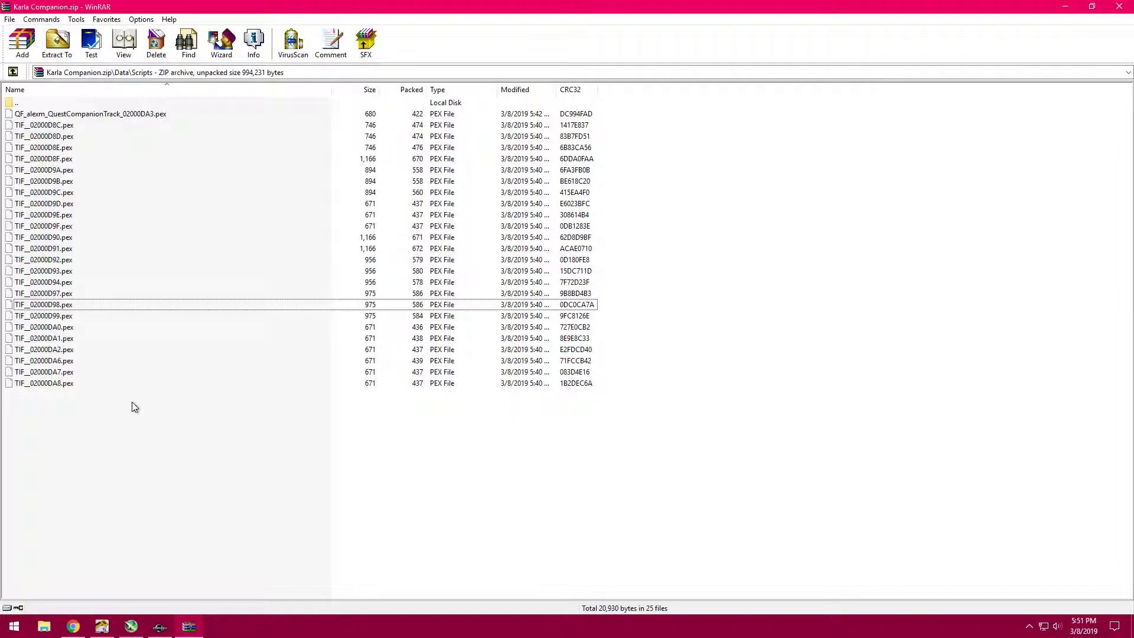
{"action": "left_click_drag", "start_coordinate": [126, 403], "coordinate": [109, 114]}
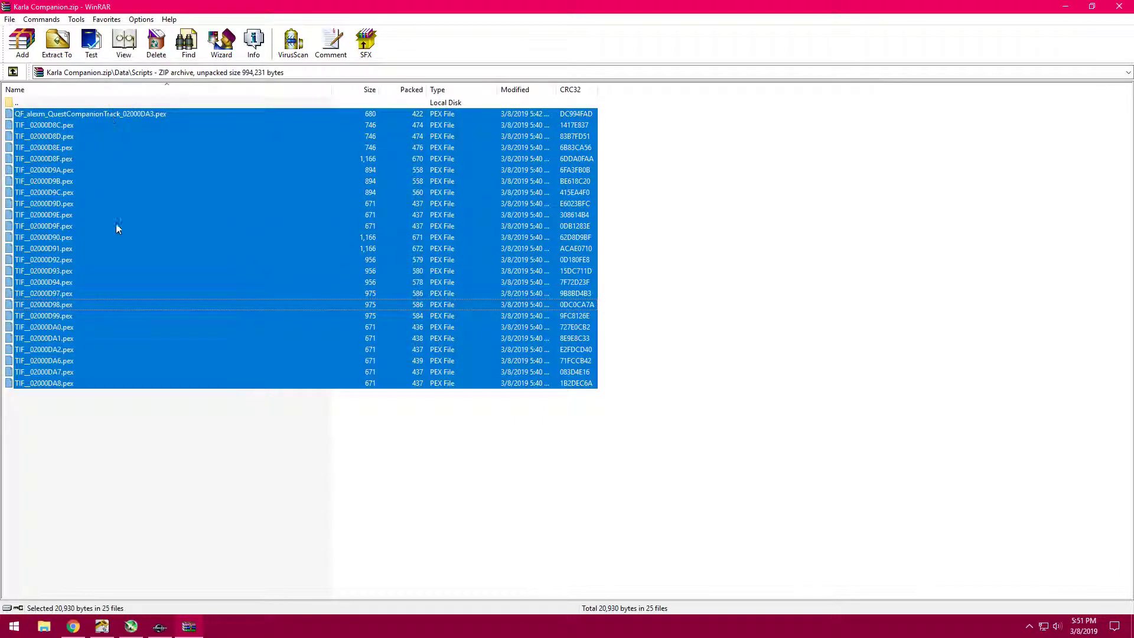
{"action": "left_click_drag", "start_coordinate": [106, 441], "coordinate": [157, 115]}
{"action": "left_click", "coordinate": [134, 413]}
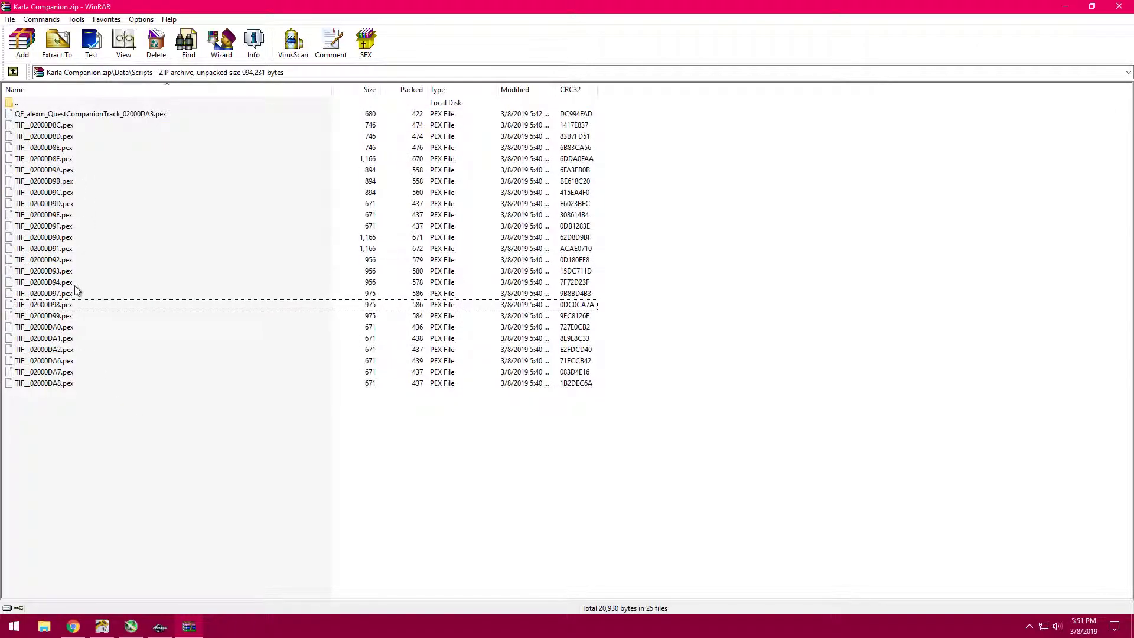
- Examine the file name of TIF__02000D9A.pex in Scripts and close the archive
{"action": "left_click", "coordinate": [69, 173]}
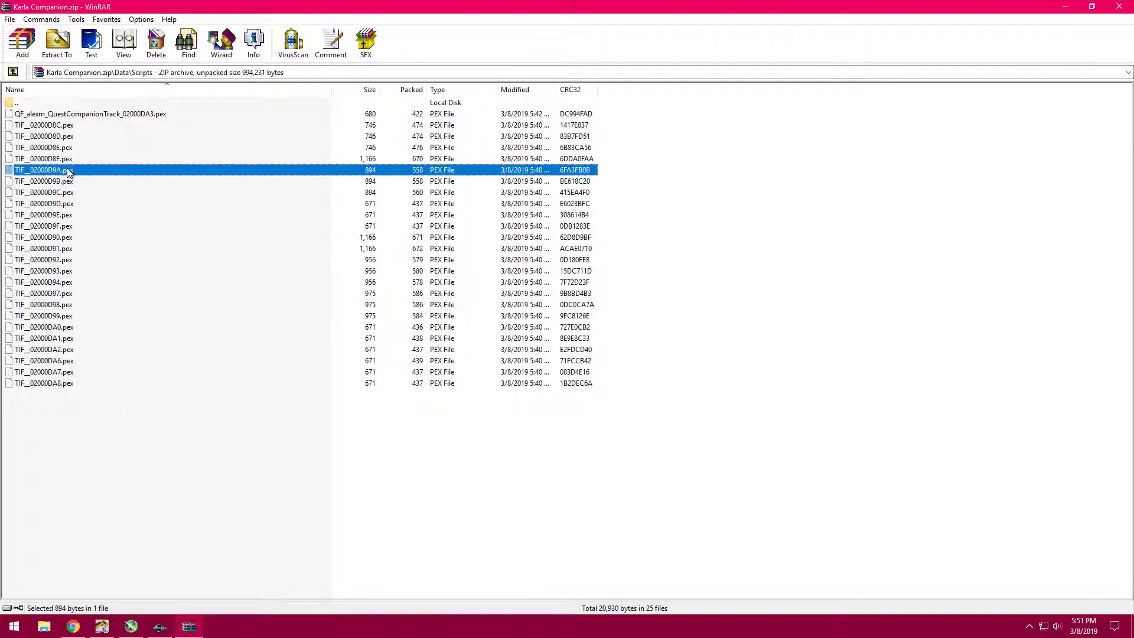
{"action": "left_click", "coordinate": [62, 171]}
{"action": "left_click_drag", "start_coordinate": [61, 171], "coordinate": [2, 158]}
{"action": "left_click", "coordinate": [137, 420]}
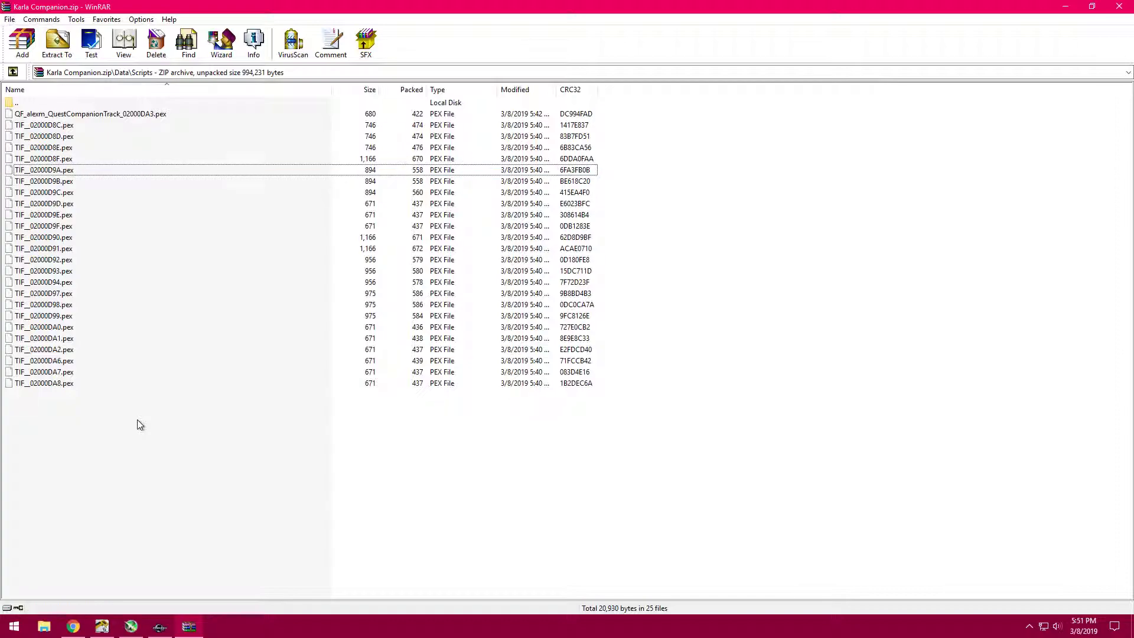
{"action": "key", "text": "alt+F4"}
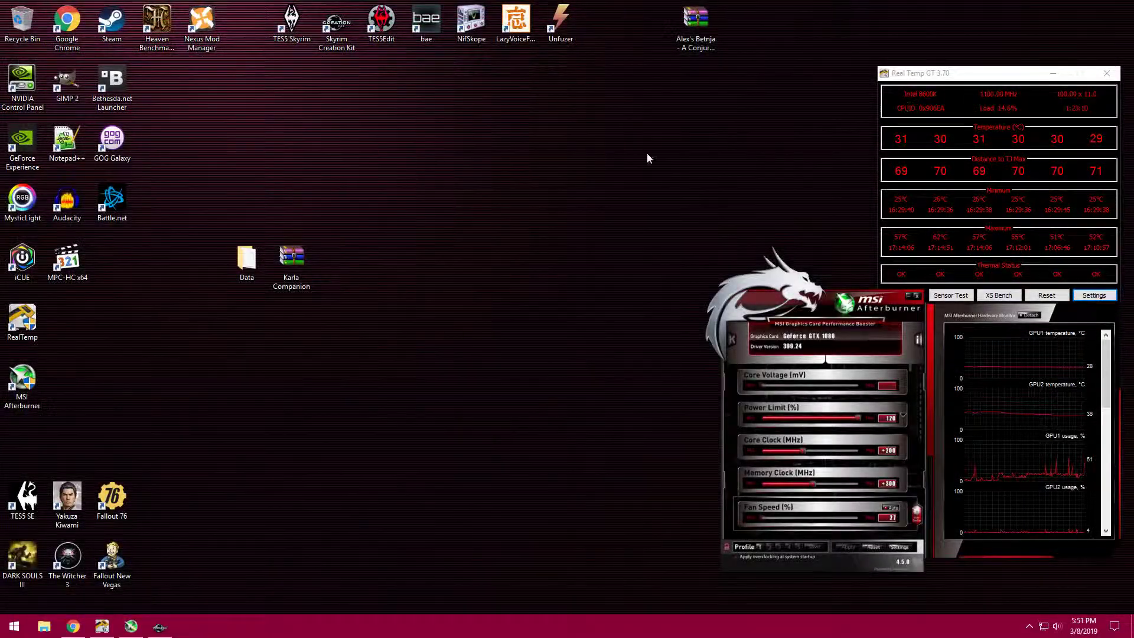
- Move the desktop's Data folder to the Recycle Bin and reposition the Karla Companion archive higher on the desktop
{"action": "left_click_drag", "start_coordinate": [247, 260], "coordinate": [26, 34]}
{"action": "left_click_drag", "start_coordinate": [306, 255], "coordinate": [352, 137]}
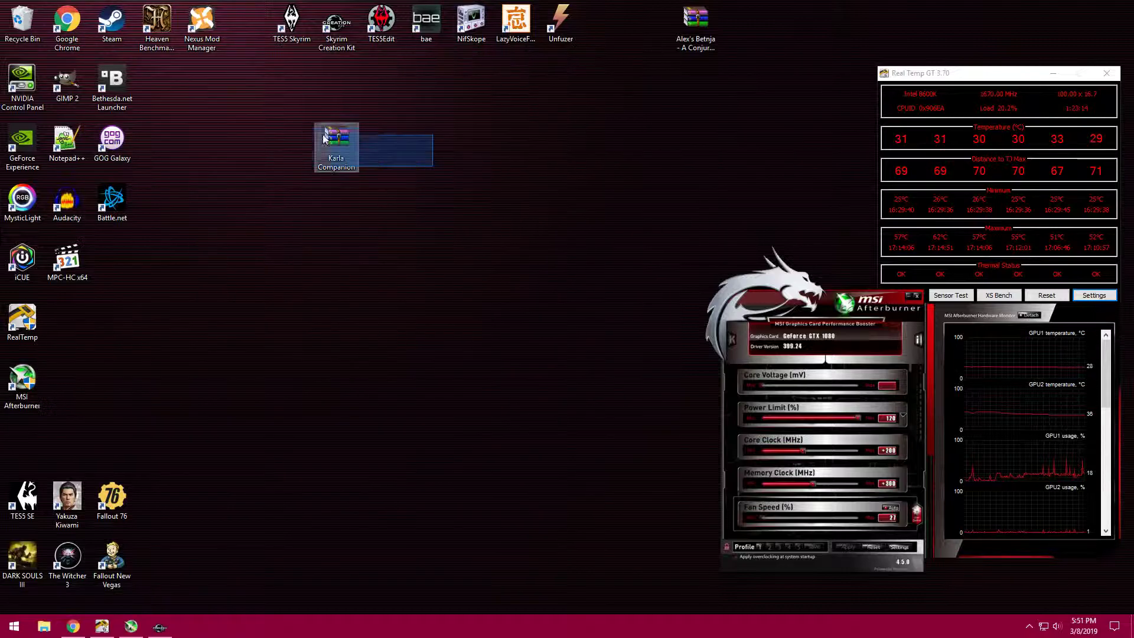